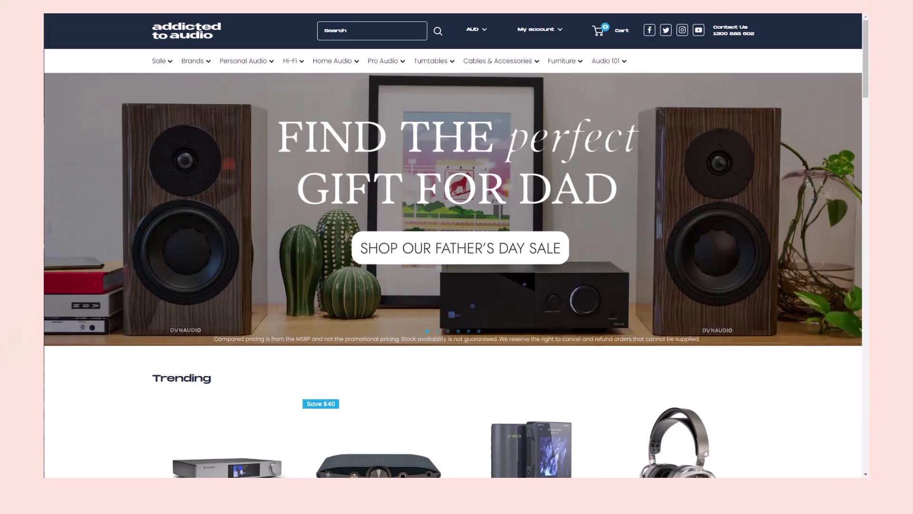
# Turn on the Foxify Theme Helper app embed and save the theme
pyautogui.scroll(-10, 866, 244)
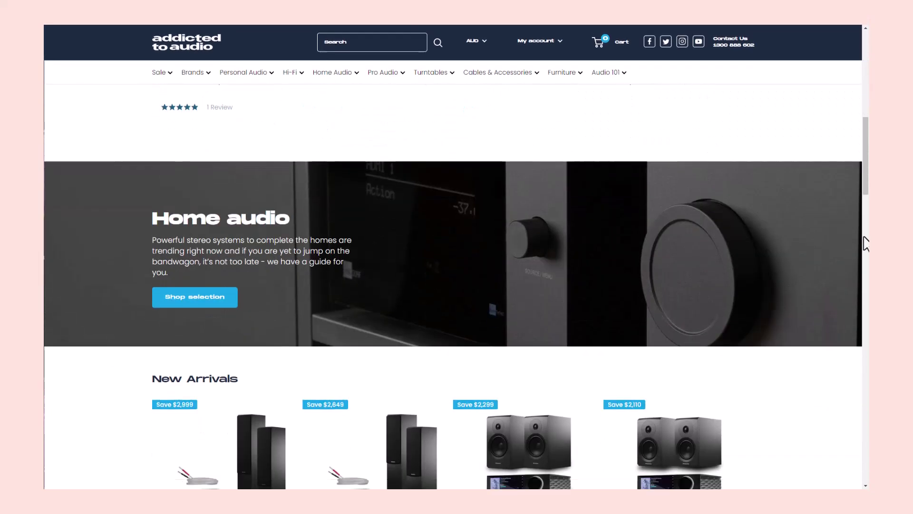
pyautogui.scroll(-12, 865, 243)
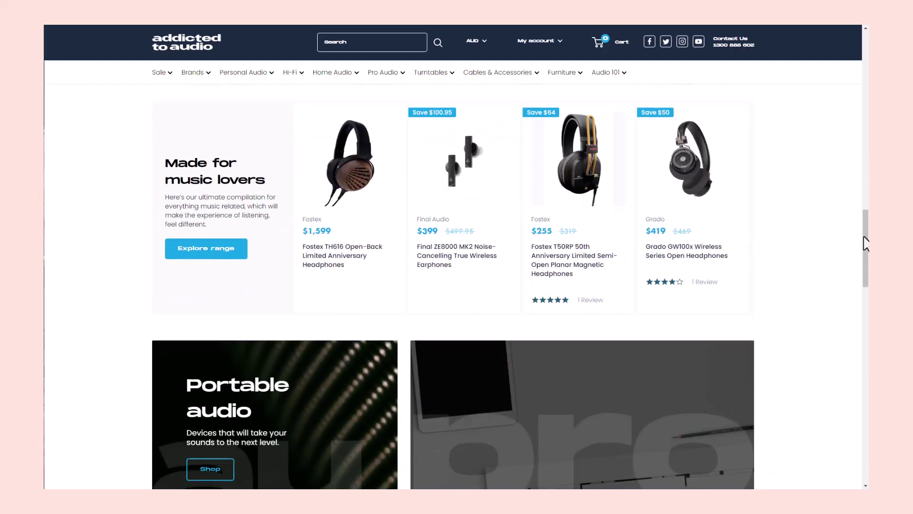
pyautogui.scroll(-3, 866, 244)
pyautogui.scroll(-11, 866, 243)
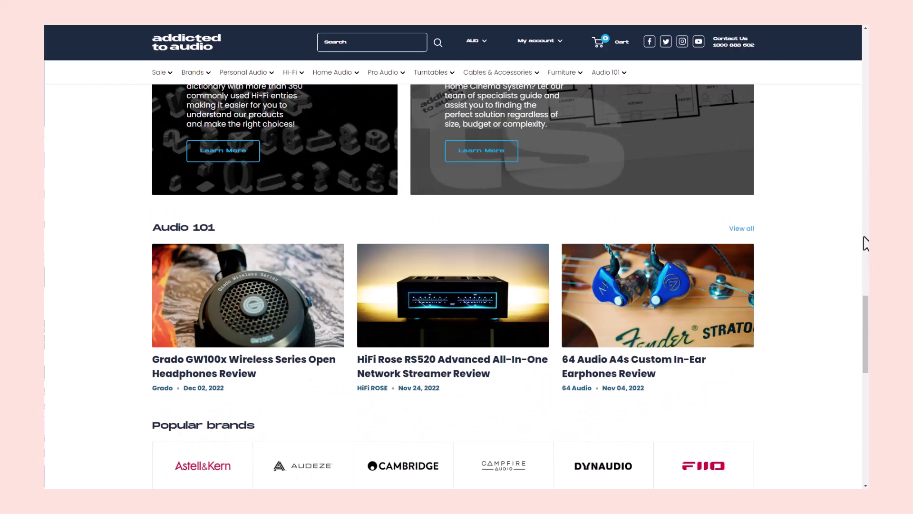
pyautogui.scroll(-3, 865, 244)
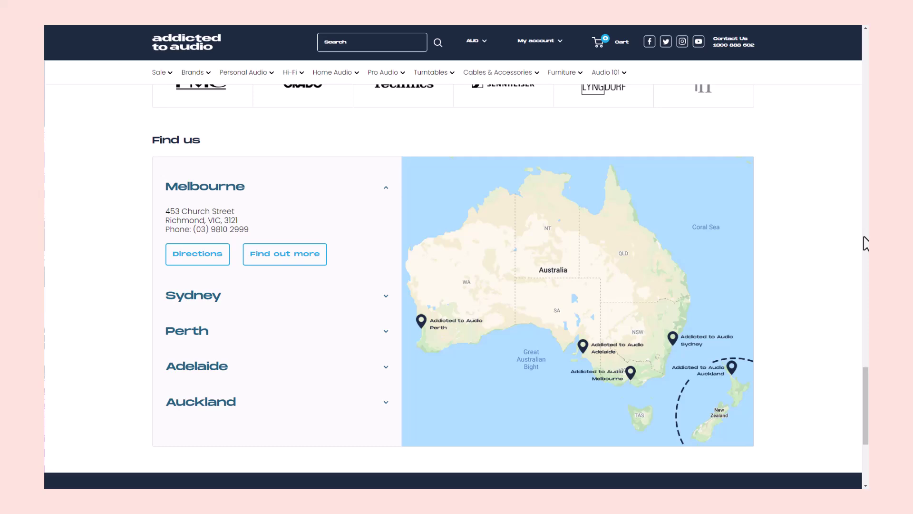
pyautogui.scroll(7, 866, 243)
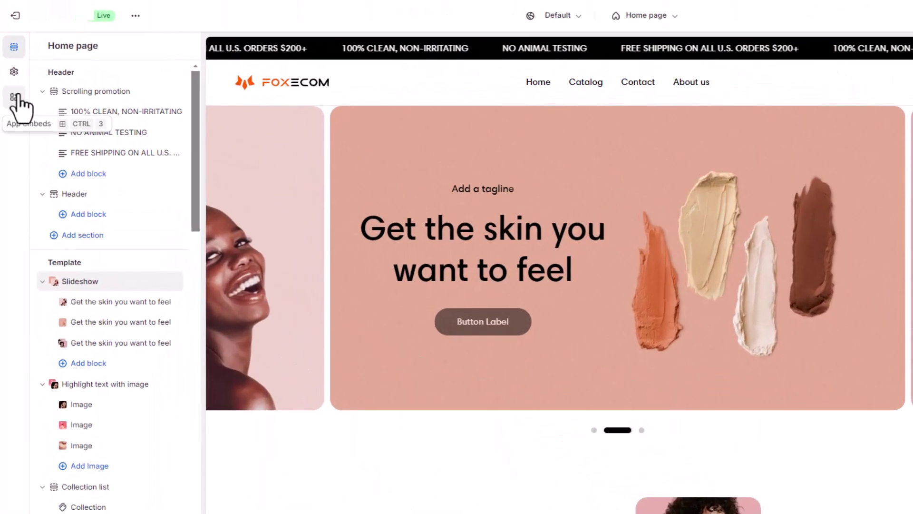
pyautogui.click(10, 73)
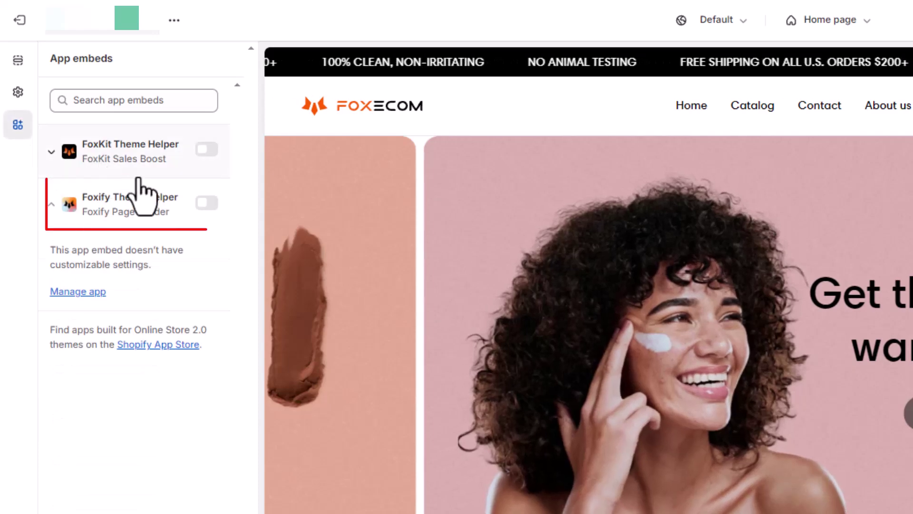
pyautogui.click(205, 203)
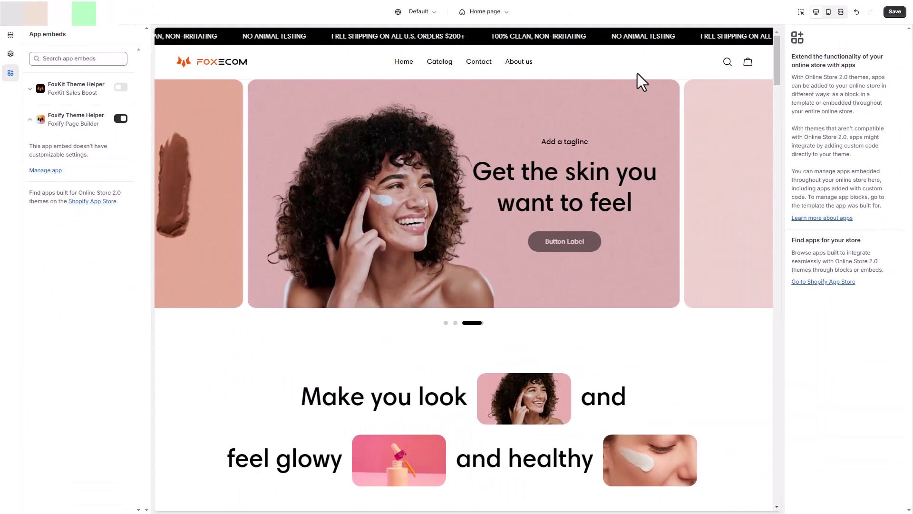
pyautogui.click(894, 13)
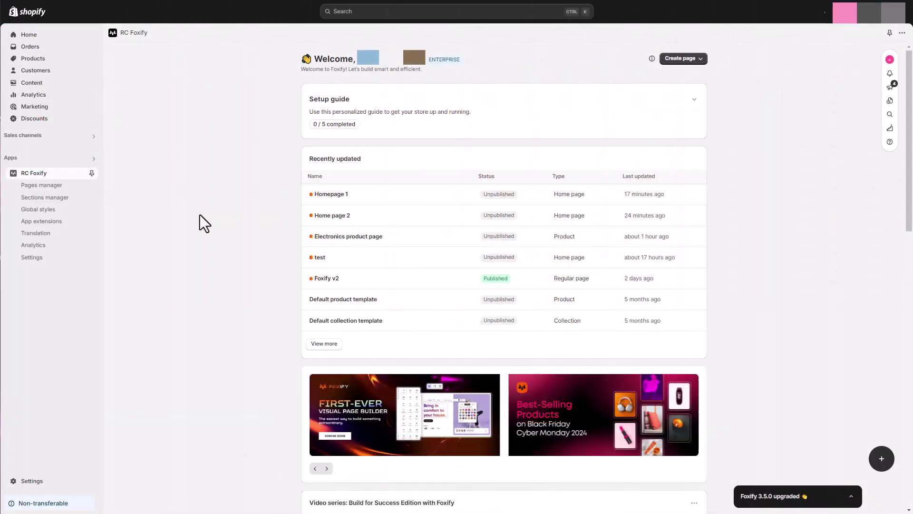
# Upload the MonumentExtended-Ultrabold and MonumentExtended-Regular font files to Foxify's uploaded fonts
pyautogui.click(68, 263)
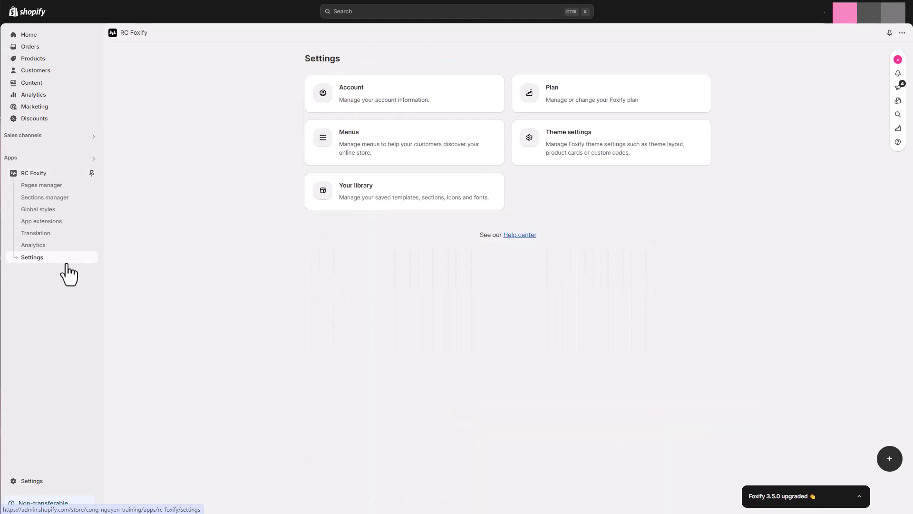
pyautogui.click(368, 188)
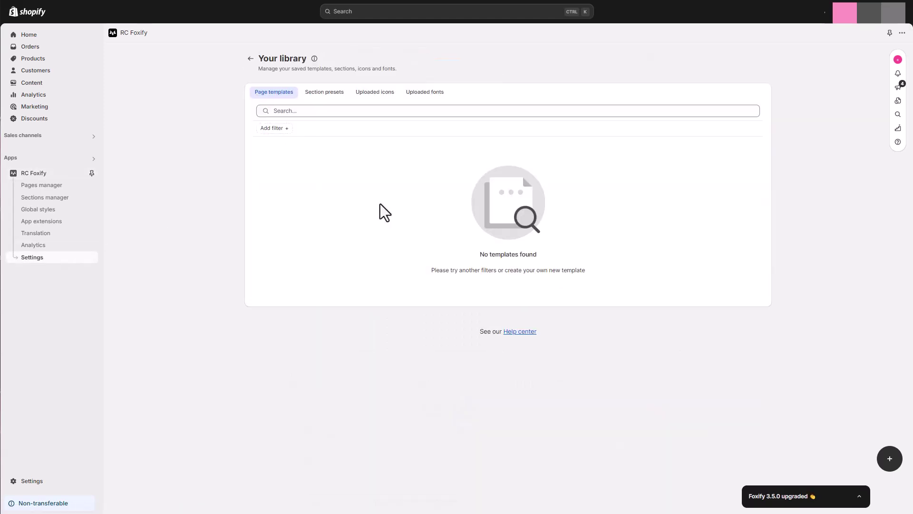
pyautogui.click(419, 94)
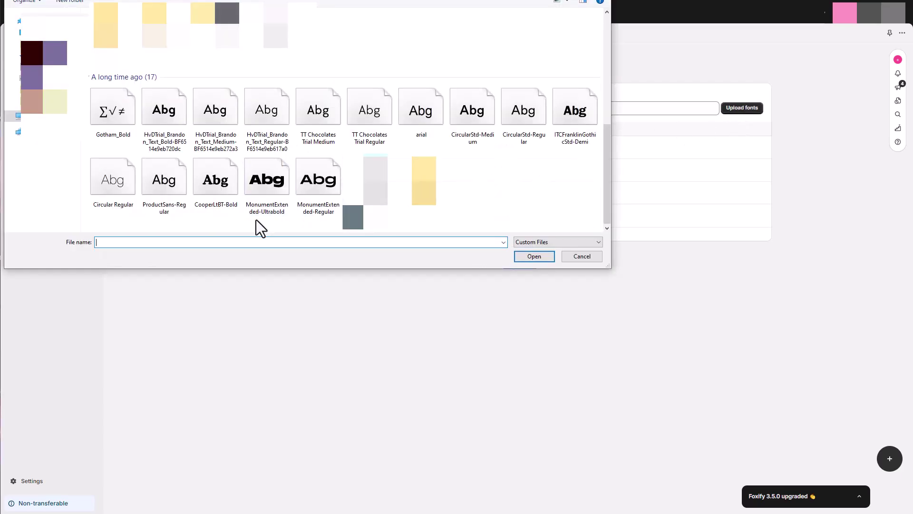
pyautogui.click(262, 209)
pyautogui.keyDown('ctrl'); pyautogui.click(310, 203); pyautogui.keyUp('ctrl')
pyautogui.click(534, 255)
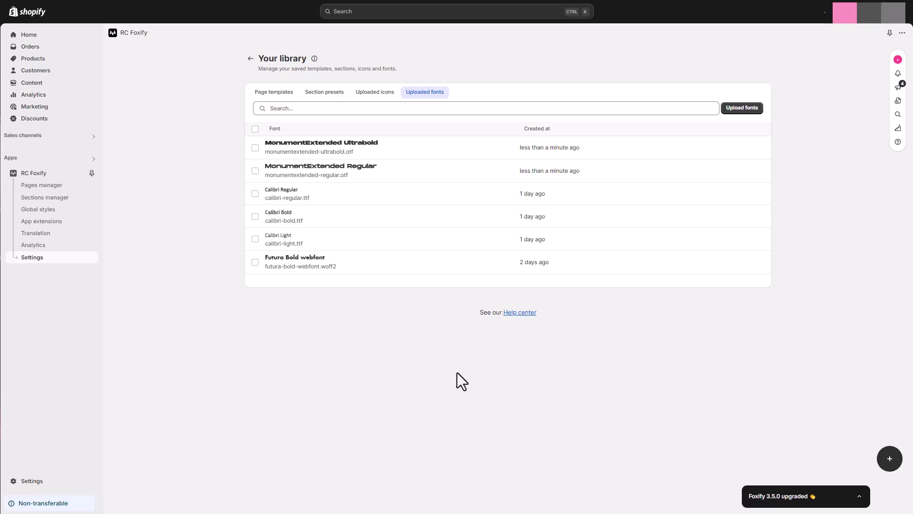
# Create a blank home template titled 'Electronics home page', then view the reference hero slides
pyautogui.click(737, 61)
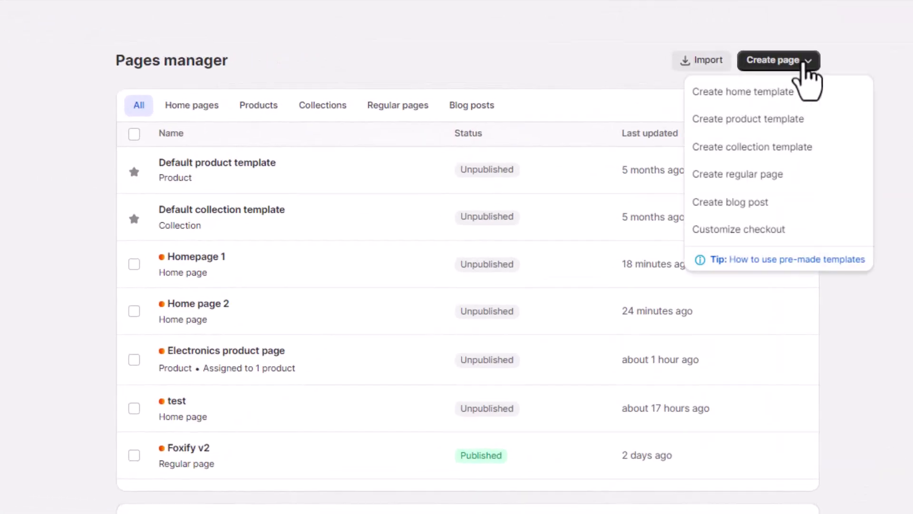
pyautogui.click(809, 92)
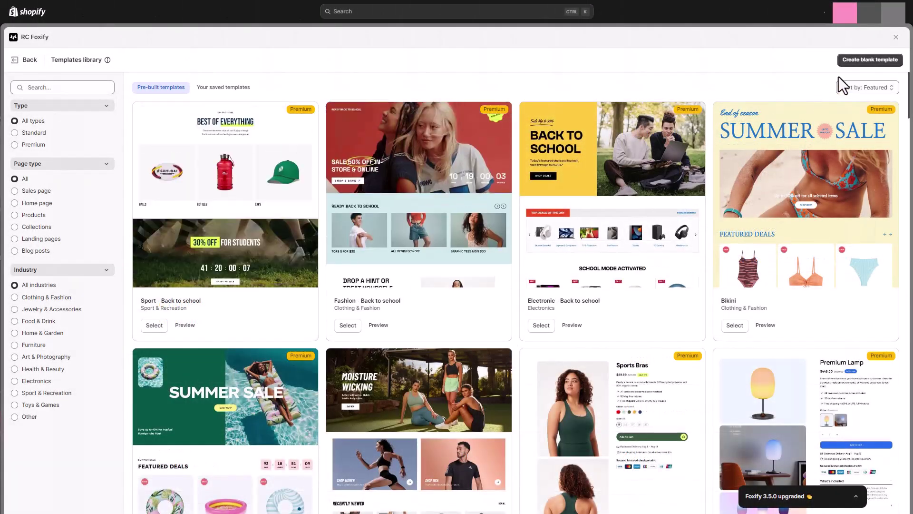
pyautogui.click(859, 62)
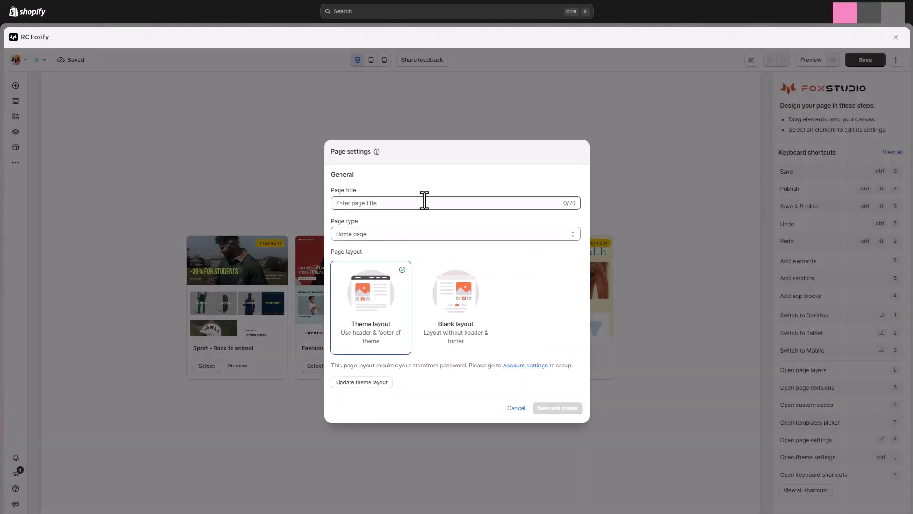
pyautogui.click(422, 203)
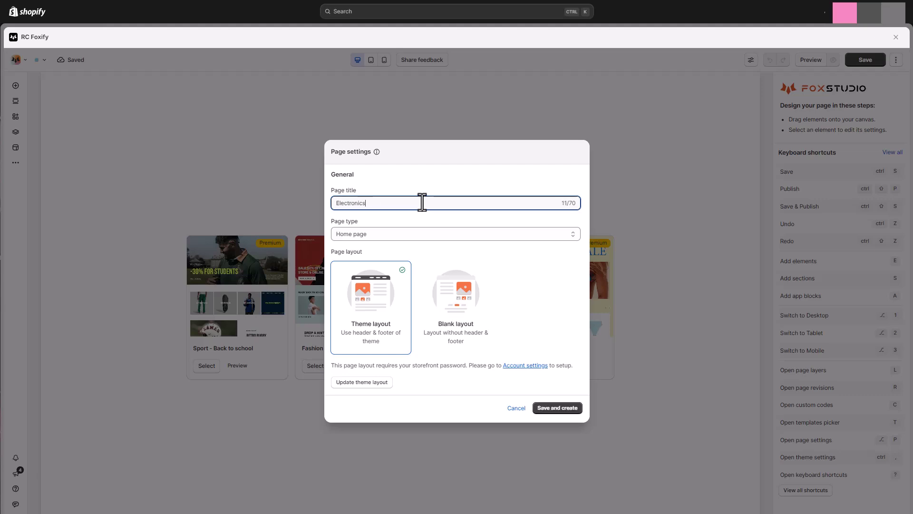
pyautogui.click(557, 407)
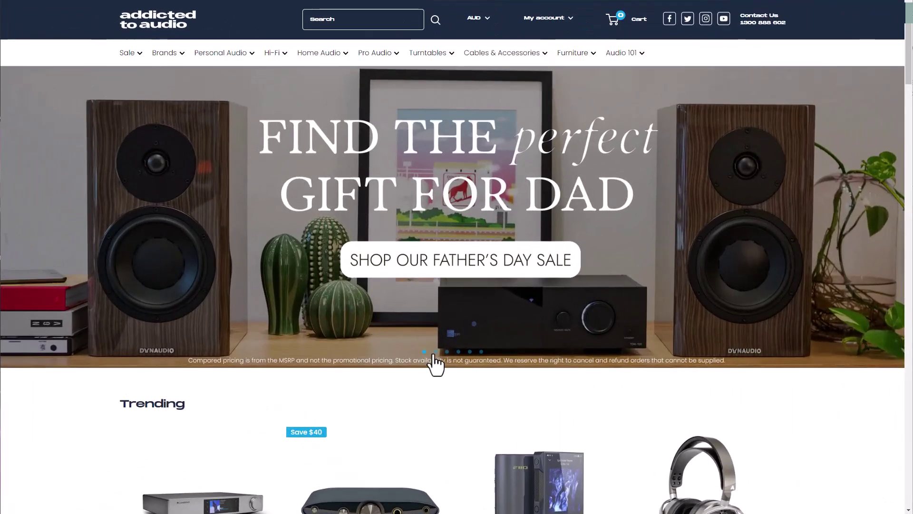
pyautogui.click(434, 352)
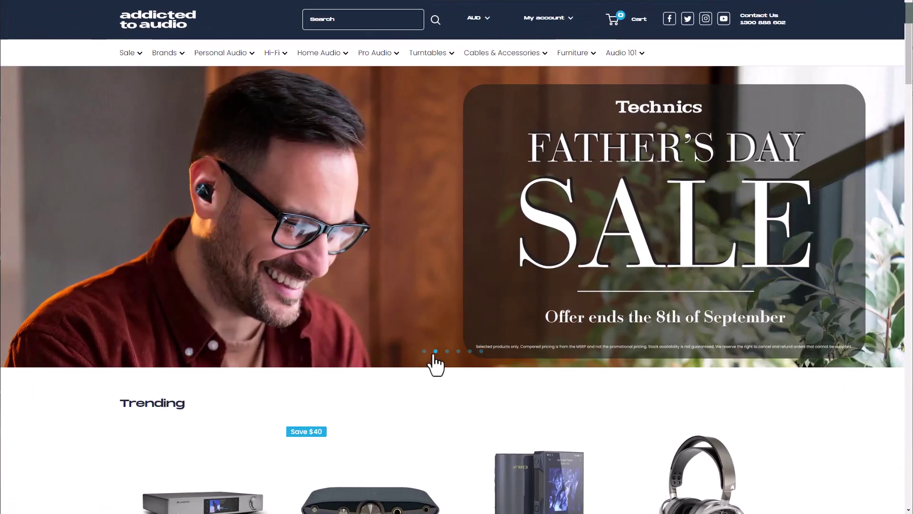
pyautogui.click(447, 353)
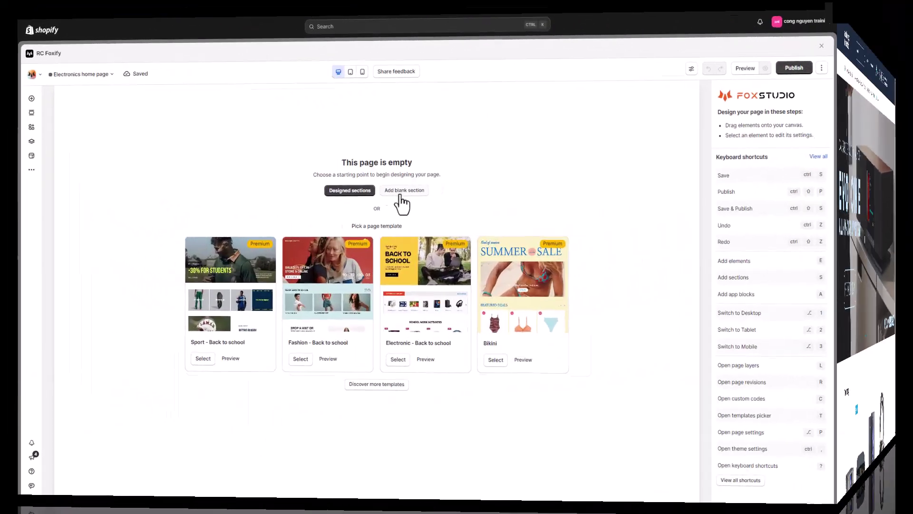
# Add a blank section and drop the first Slideshow preset into it
pyautogui.click(402, 192)
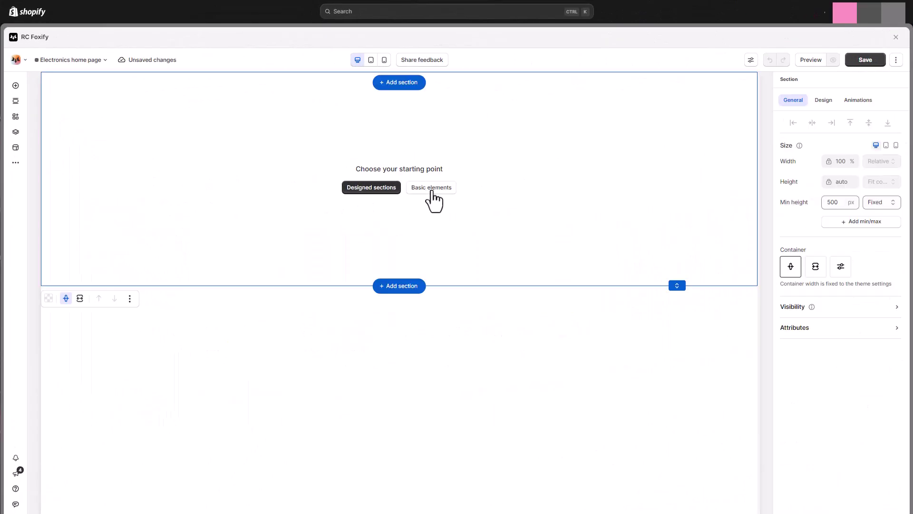
pyautogui.click(432, 188)
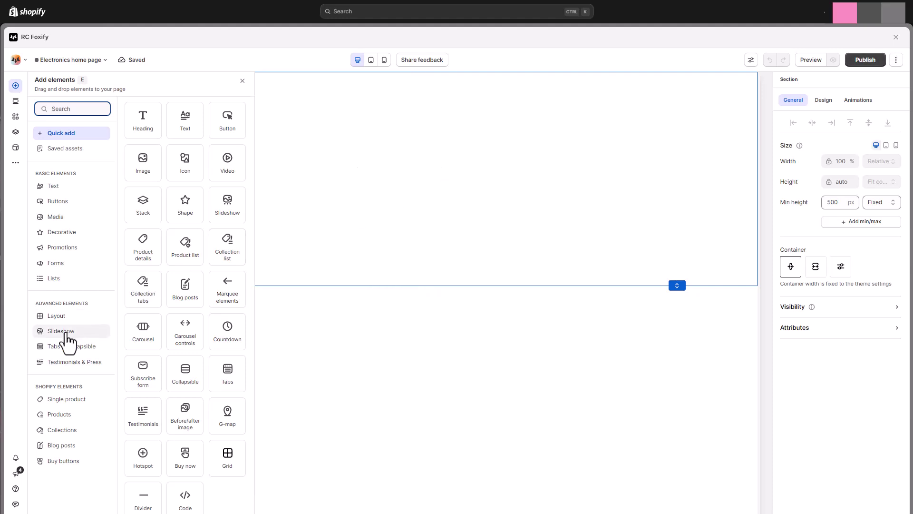
pyautogui.click(65, 332)
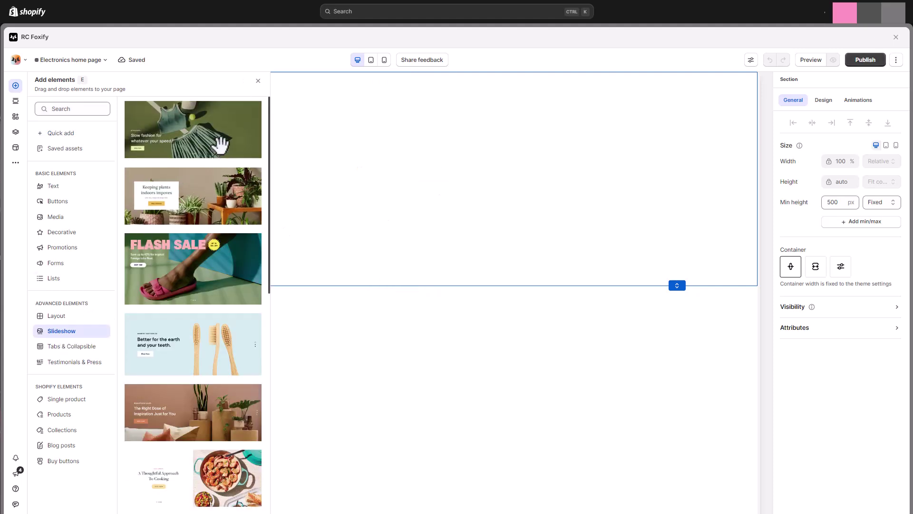
pyautogui.moveTo(214, 143); pyautogui.dragTo(299, 171)
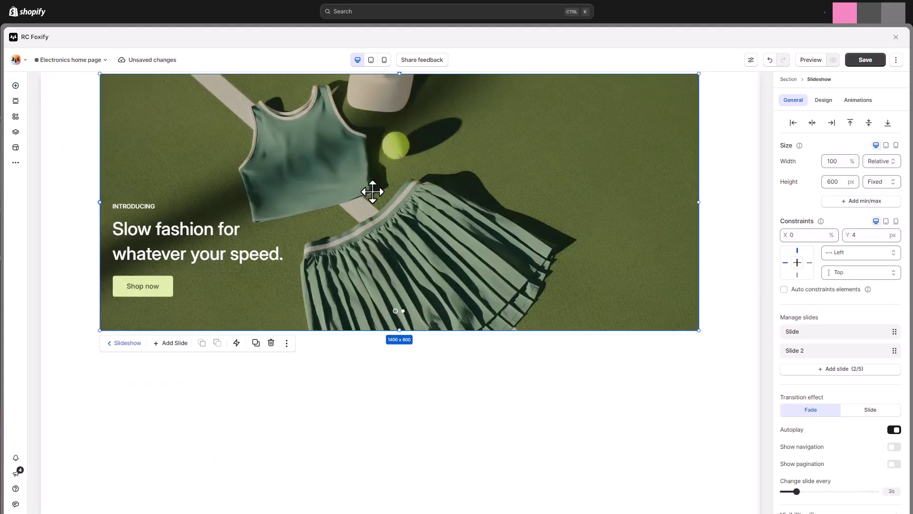
# Set the first slide's desktop and mobile images to the slide1 gift-for-Dad banner
pyautogui.click(688, 200)
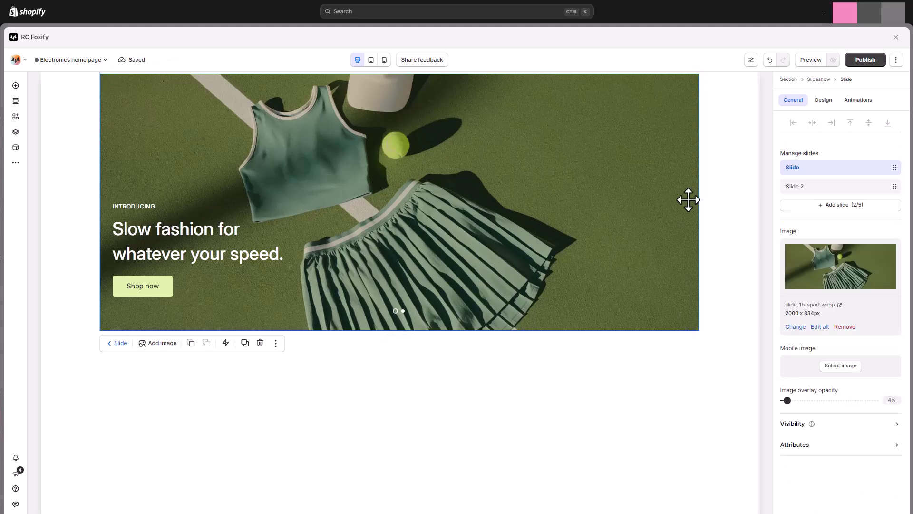
pyautogui.click(795, 326)
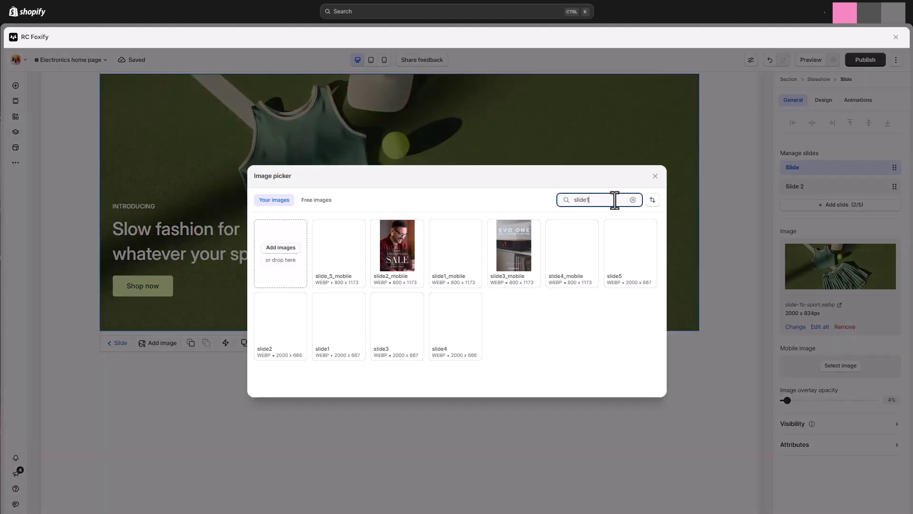
pyautogui.click(408, 255)
pyautogui.click(839, 358)
pyautogui.write('slider')
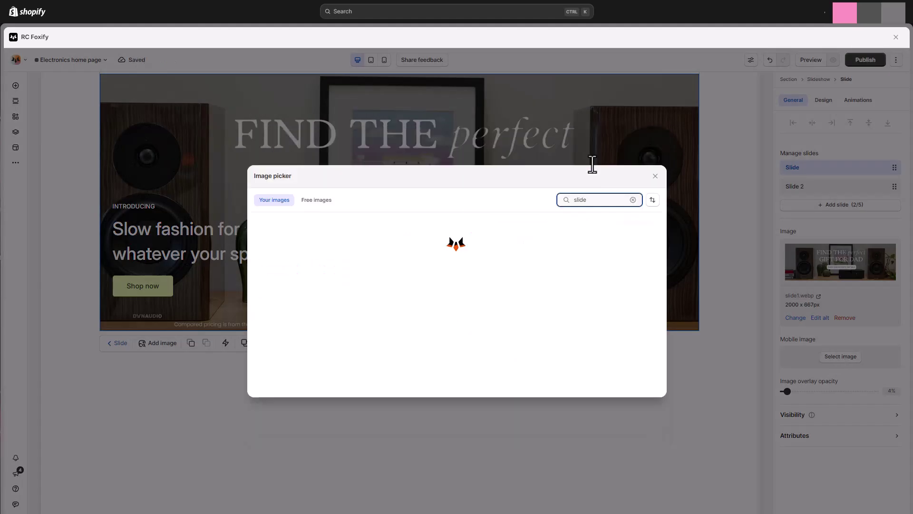
pyautogui.click(395, 221)
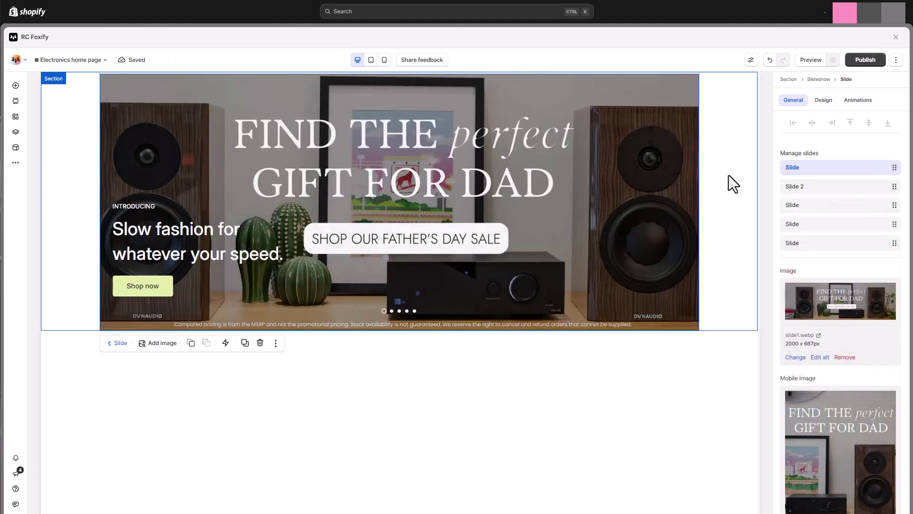
# Make the slideshow section span the full page width and save
pyautogui.click(729, 175)
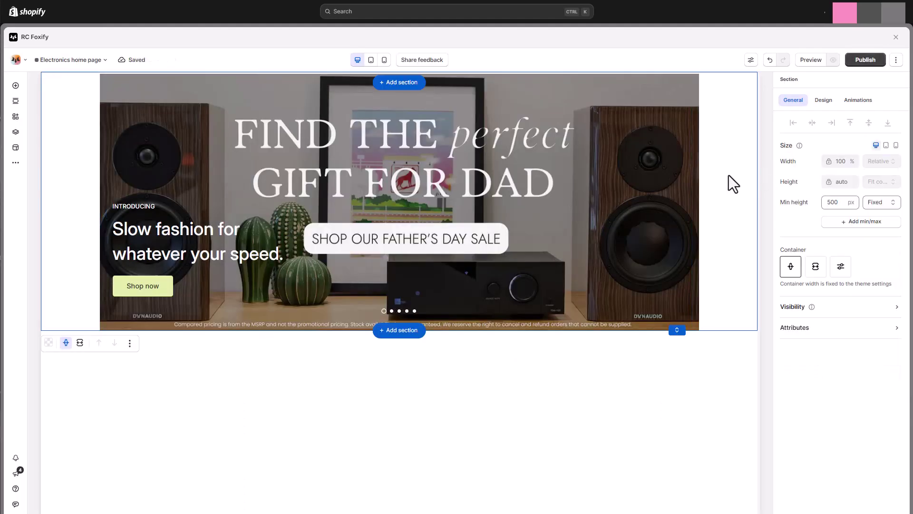
pyautogui.click(816, 267)
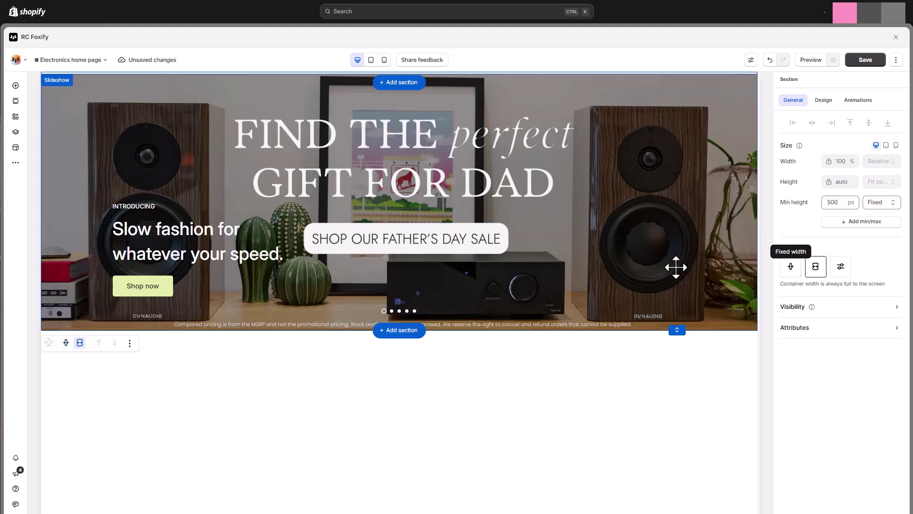
pyautogui.hotkey('ctrl', 's')
# Select the slideshow's intro text groups on slides 1 and 2, saving the page
pyautogui.click(175, 234)
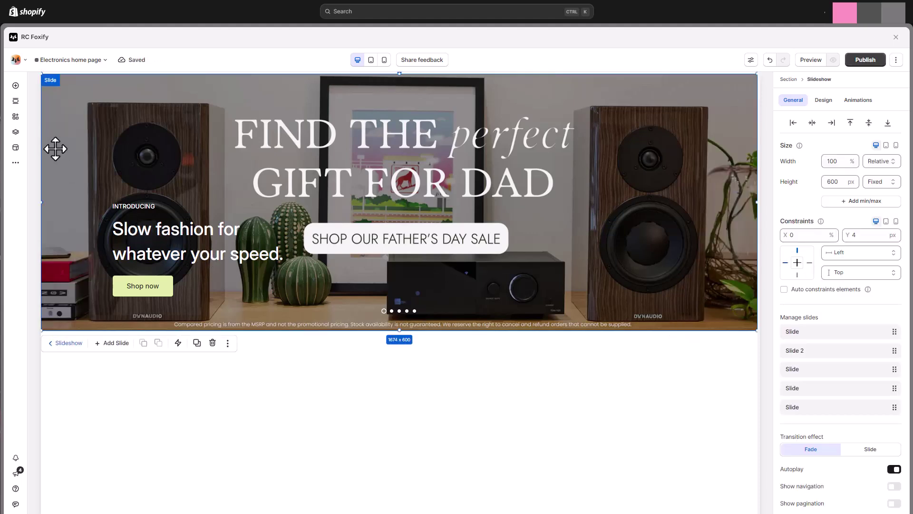
pyautogui.click(147, 237)
pyautogui.click(166, 235)
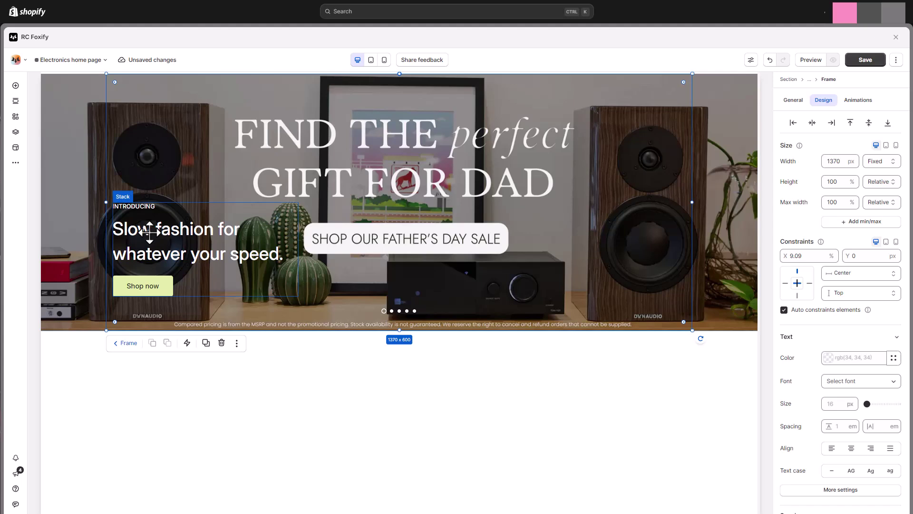
pyautogui.hotkey('ctrl', 's')
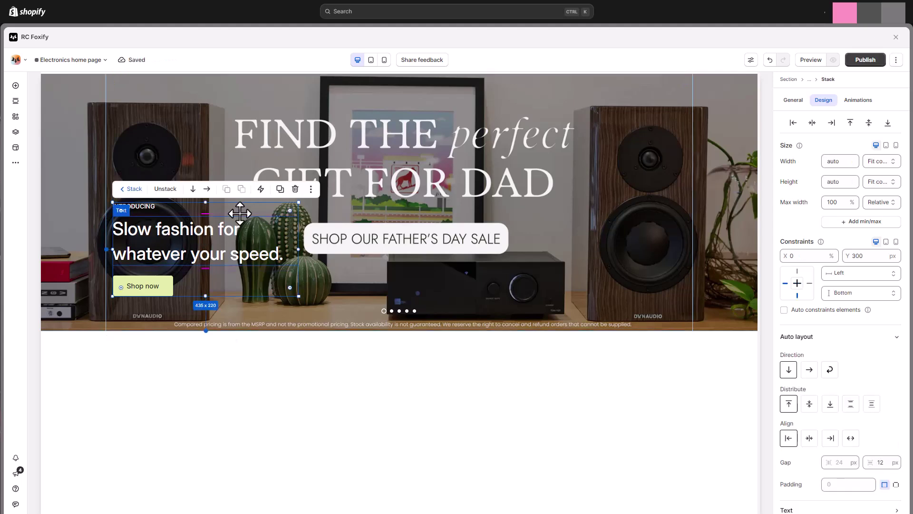
pyautogui.press('Escape')
pyautogui.click(464, 234)
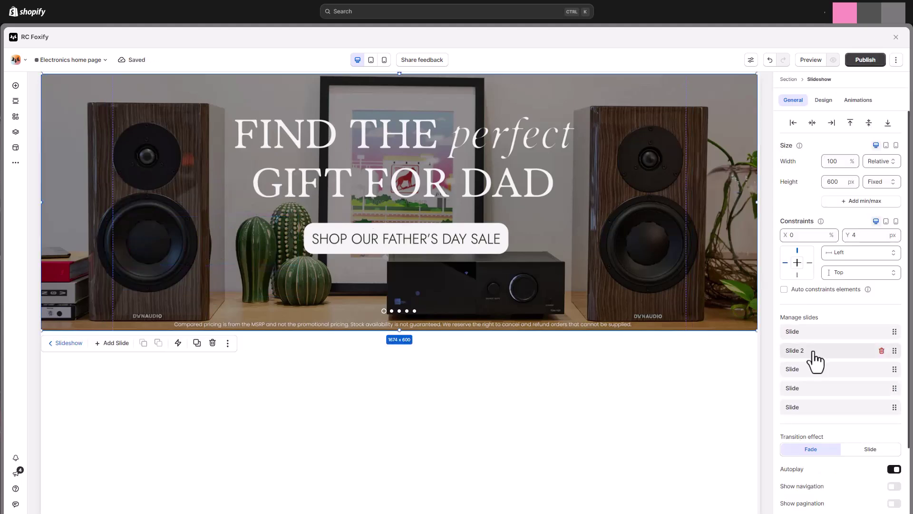
pyautogui.click(808, 353)
pyautogui.click(202, 241)
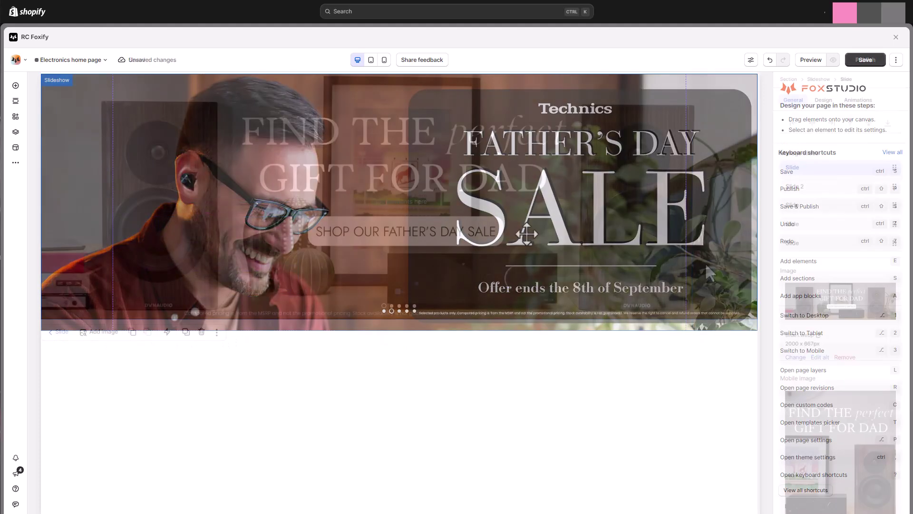
pyautogui.click(709, 273)
# Set the pagination dots' fill colour to the blue preset 4A90E2
pyautogui.click(400, 306)
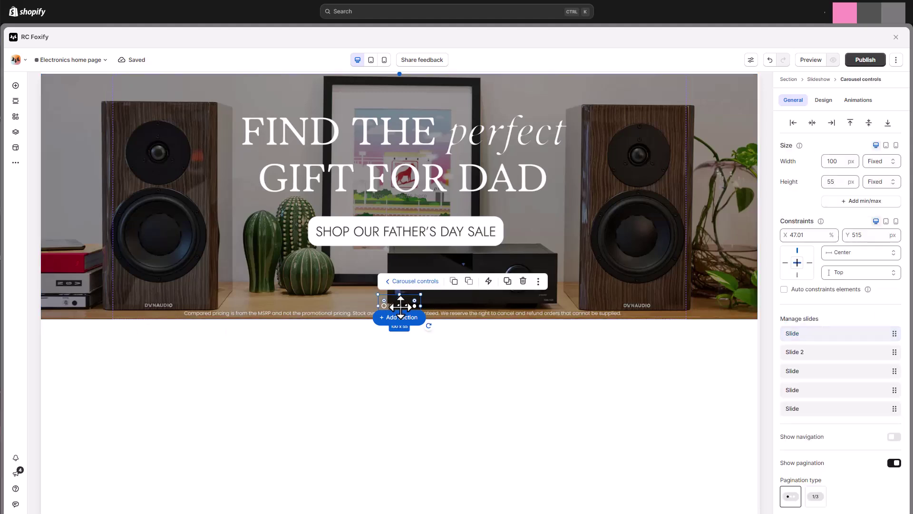
pyautogui.click(823, 100)
pyautogui.scroll(-1, 825, 285)
pyautogui.click(831, 333)
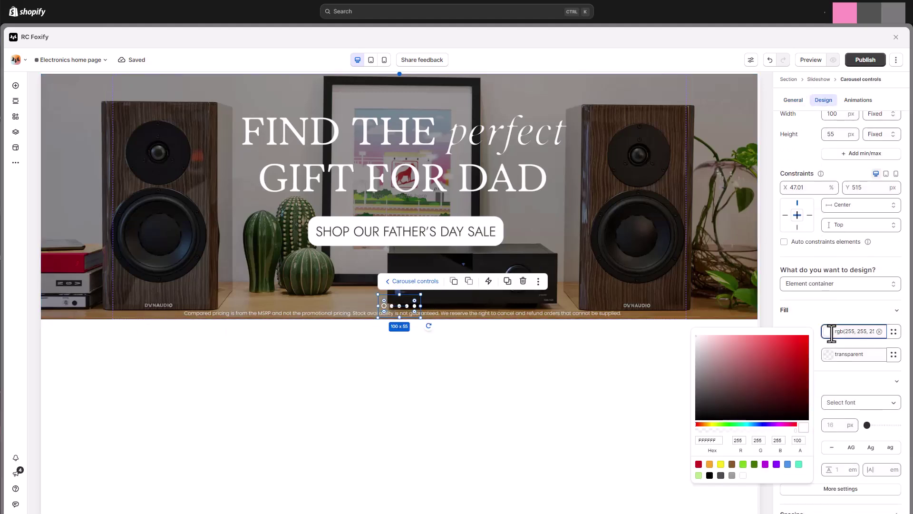
pyautogui.click(788, 465)
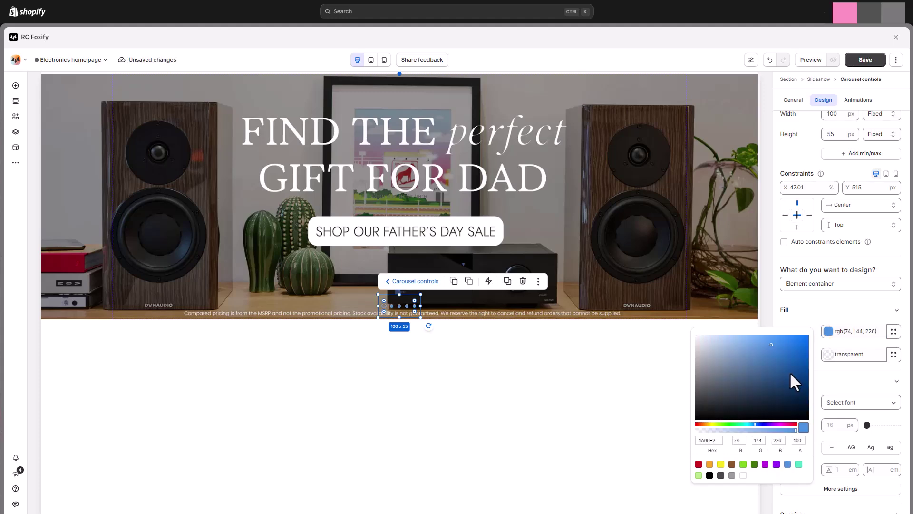
pyautogui.click(820, 301)
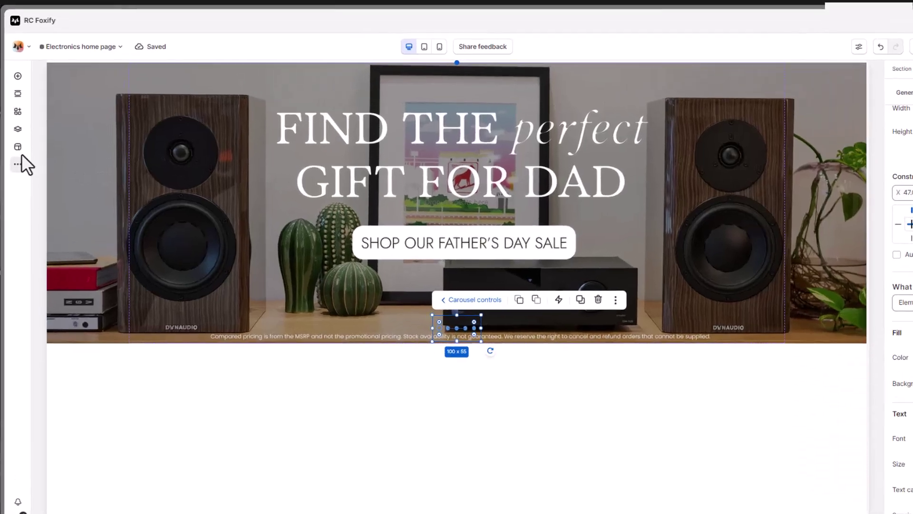
# Add custom CSS making pagination bullets 8px #15a5e7 at 0.4 opacity, active fully opaque
pyautogui.click(16, 162)
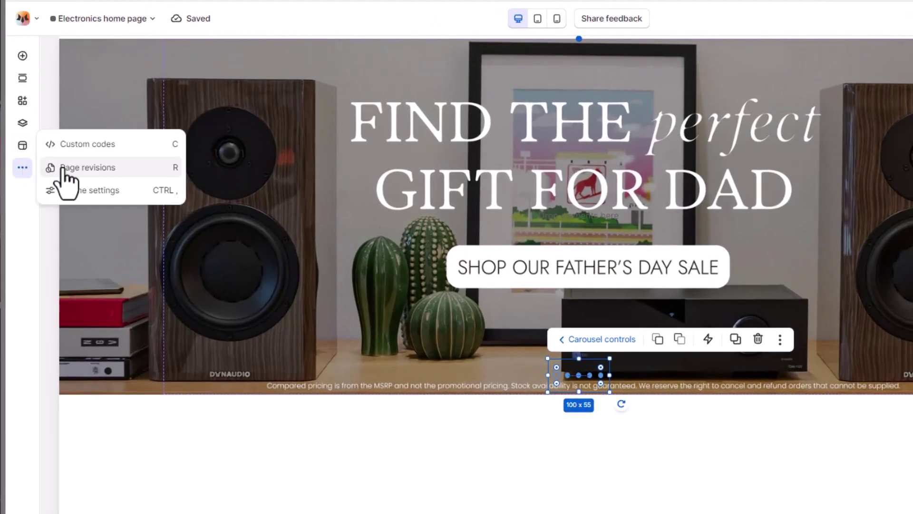
pyautogui.click(107, 145)
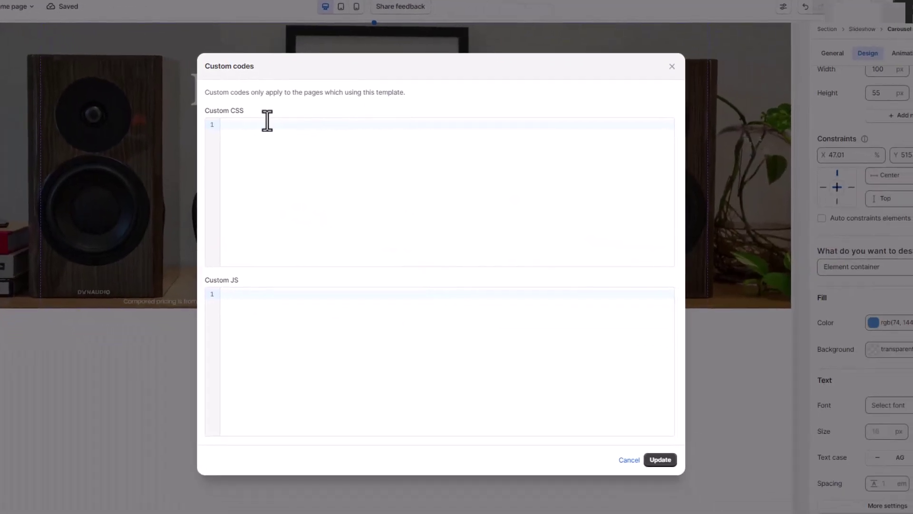
pyautogui.click(267, 122)
pyautogui.write('.x-slideshow .x-swiper-pagination-bullet {   margin: 0 8px !important;   border: 1px solid #15a5e7 !important;   width: 8px !important;   height: 8px !important;   background: #15a5e7 !important;   opacity: .4 !important; }  .x-slideshow .x-swiper-pagination-bullet-active {   opacity: 1 !important;   transform: none !important }')
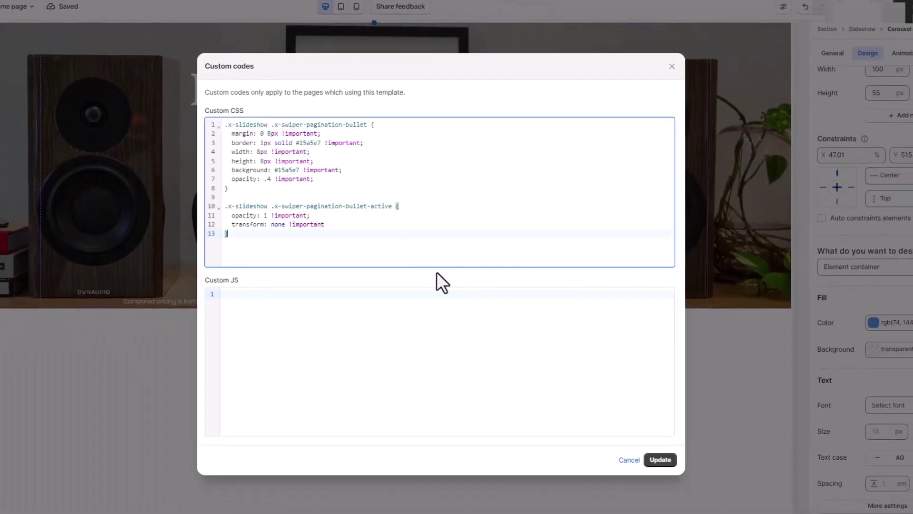
pyautogui.click(657, 462)
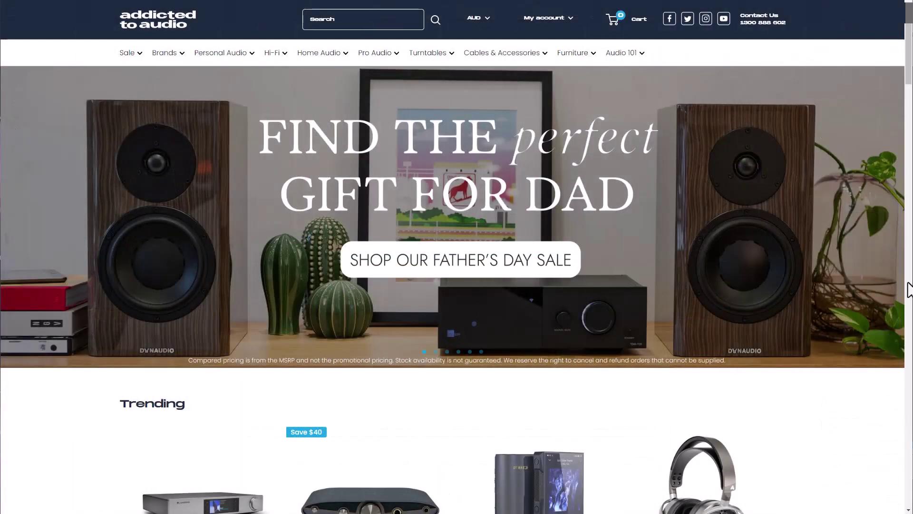
pyautogui.scroll(-4, 908, 289)
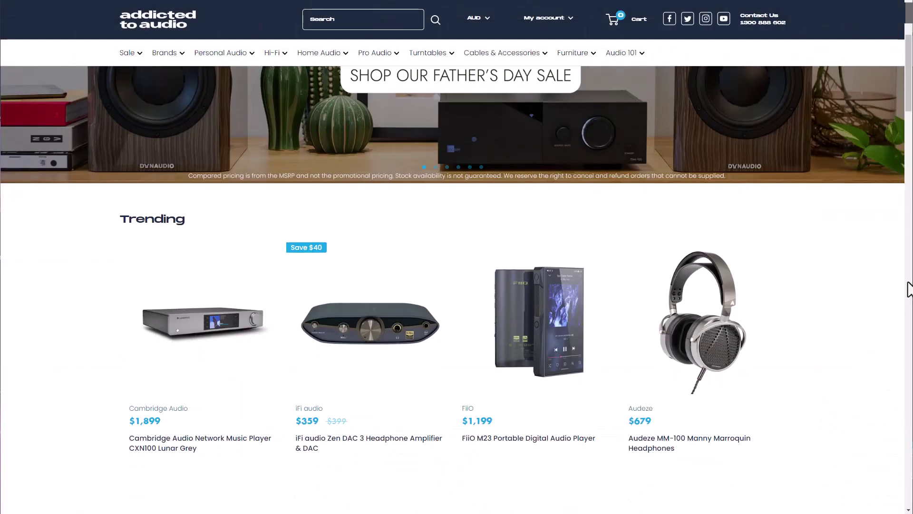
pyautogui.scroll(-1, 909, 289)
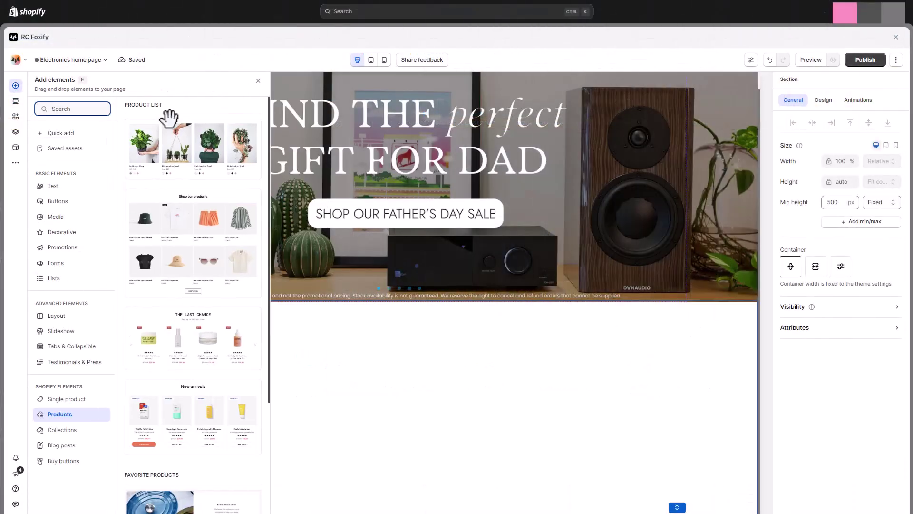
# Drag a Product List section onto the page beneath the banner and save
pyautogui.moveTo(177, 124); pyautogui.dragTo(245, 453)
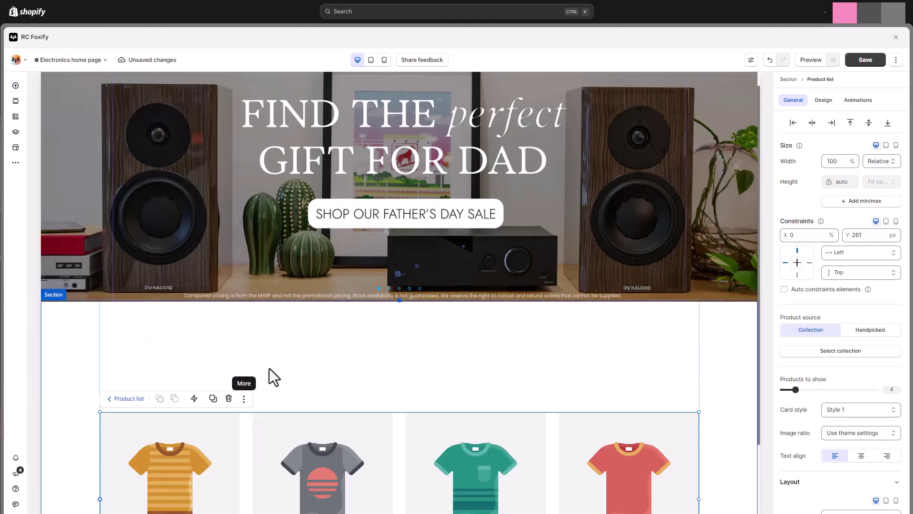
pyautogui.scroll(-2, 246, 376)
pyautogui.hotkey('ctrl', 's')
# Quick-add a Heading element above the product list and save
pyautogui.click(15, 85)
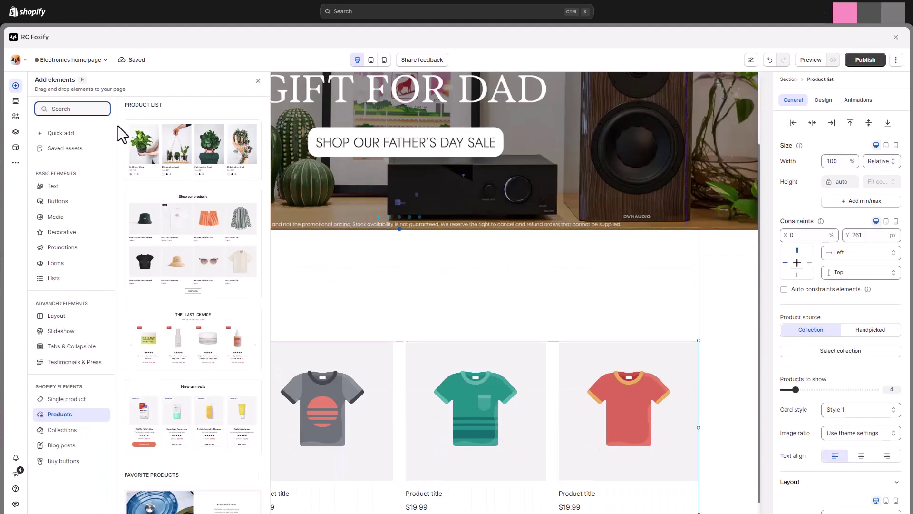
pyautogui.click(90, 135)
pyautogui.moveTo(132, 119); pyautogui.dragTo(178, 284)
pyautogui.hotkey('ctrl', 's')
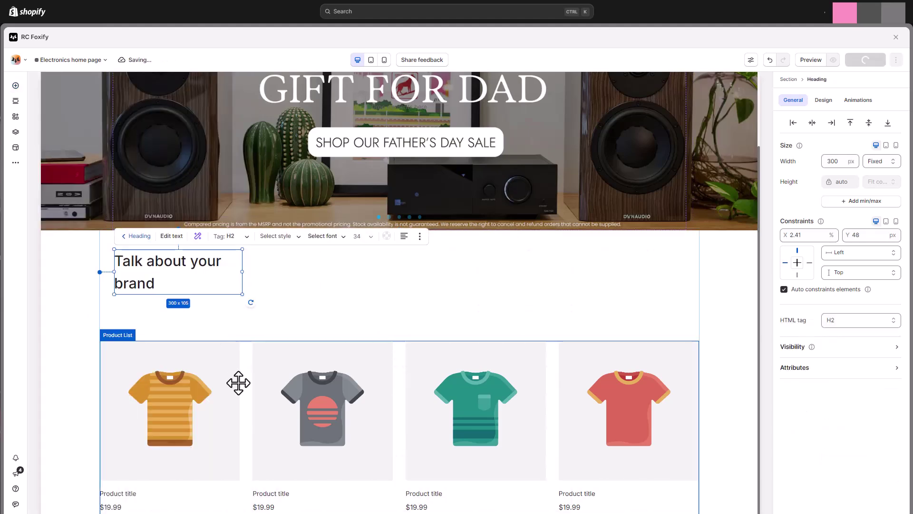
# Group the heading and product list into a vertical stack with the heading on top
pyautogui.keyDown('shift'); pyautogui.click(238, 381); pyautogui.keyUp('shift')
pyautogui.click(124, 237)
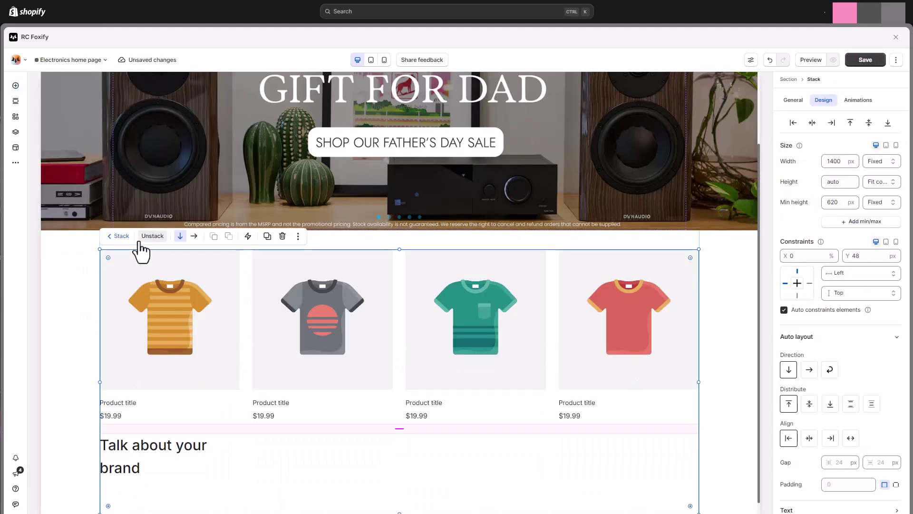
pyautogui.moveTo(155, 418); pyautogui.dragTo(143, 300)
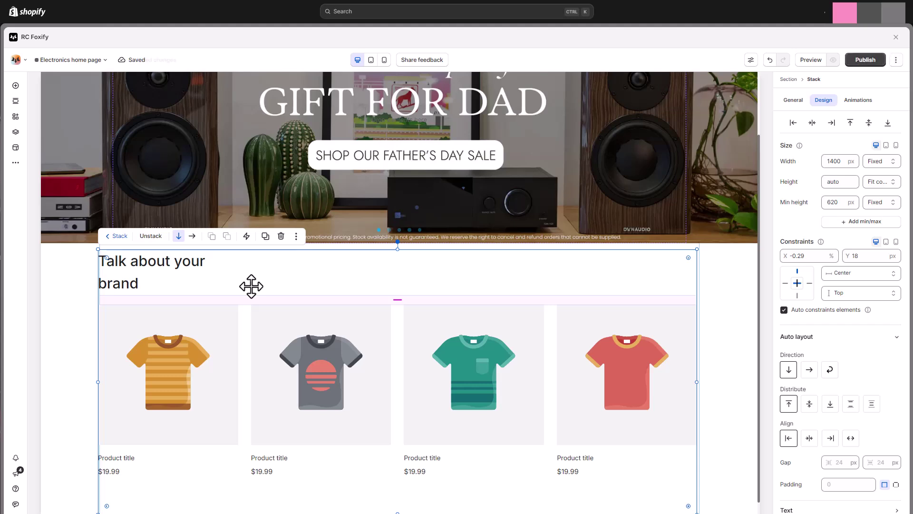
# Make the heading Relative 100% width and change its text to 'Trending'
pyautogui.click(158, 272)
pyautogui.click(887, 164)
pyautogui.click(878, 185)
pyautogui.doubleClick(187, 265)
pyautogui.write('T')
# Style the heading in MonumentExtended at 22 px with 1.5 em line spacing
pyautogui.click(823, 100)
pyautogui.scroll(-1, 837, 214)
pyautogui.click(828, 250)
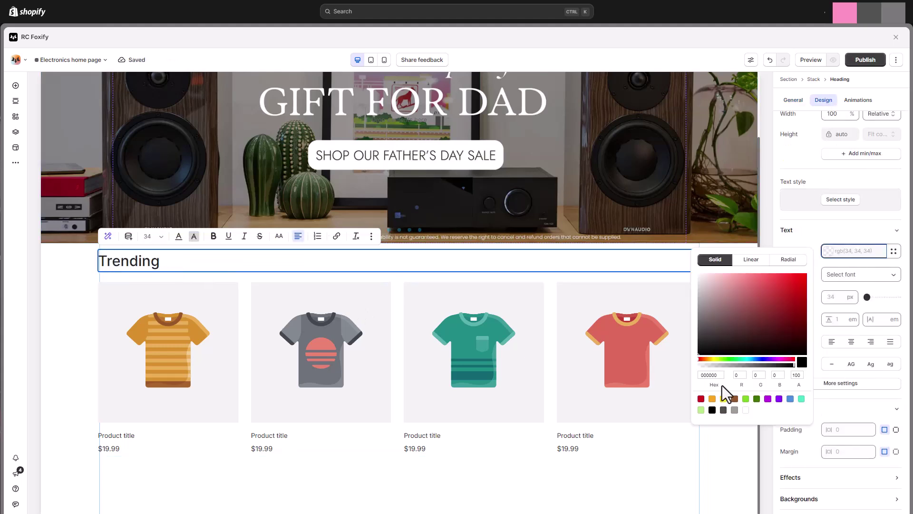
pyautogui.click(856, 275)
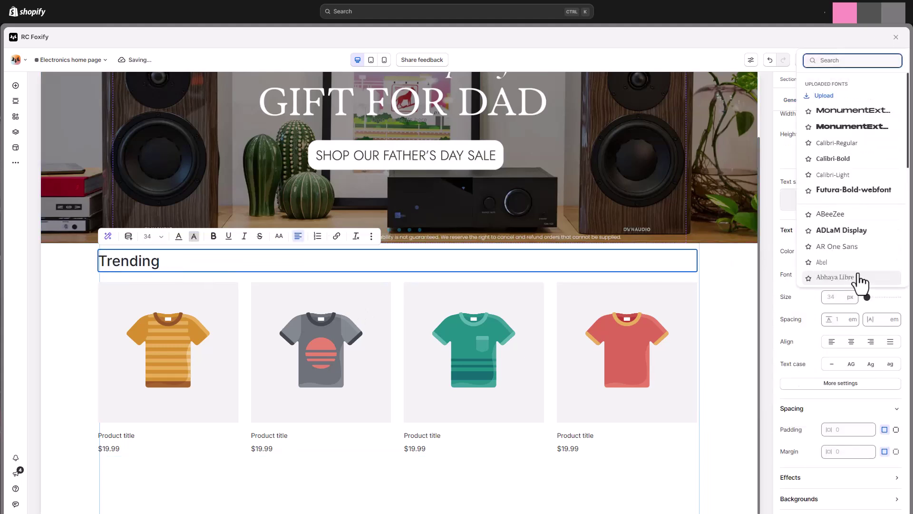
pyautogui.click(872, 117)
pyautogui.click(834, 319)
pyautogui.write('22')
pyautogui.click(836, 343)
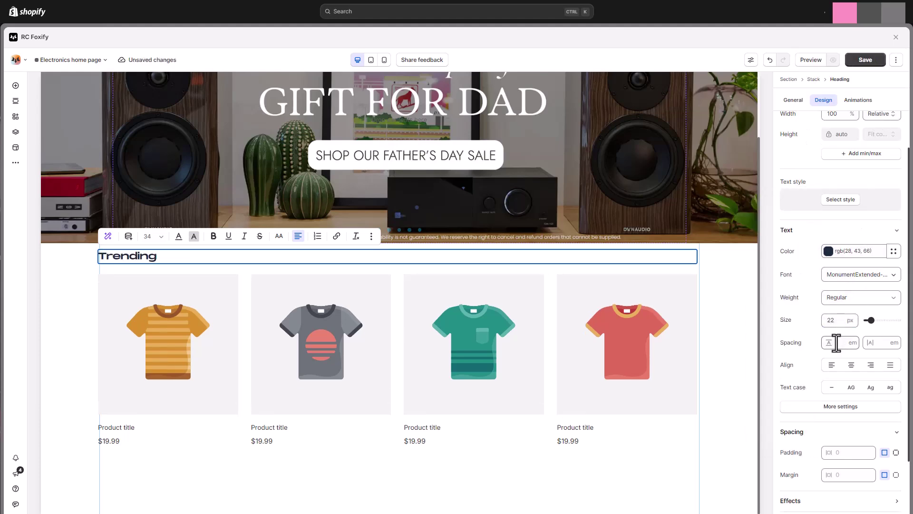
pyautogui.write('1.5')
pyautogui.press('Return')
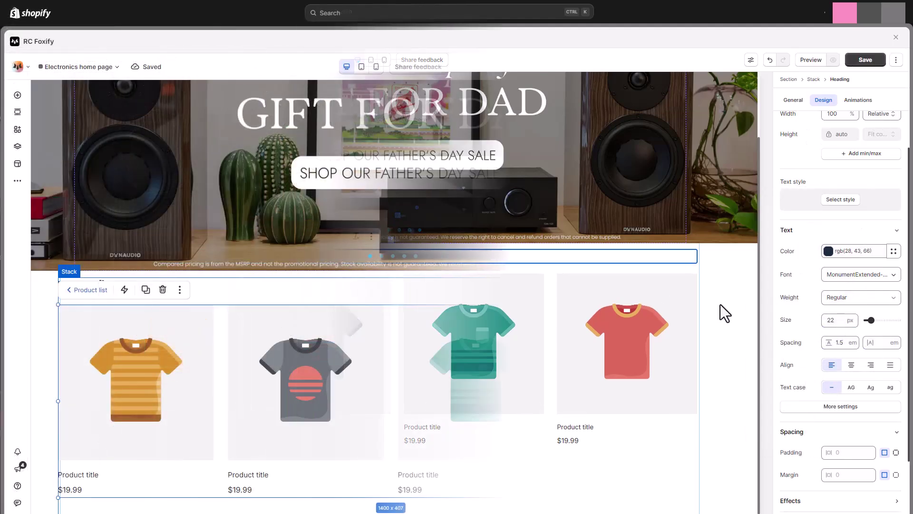
# Feed the product list from the Trending collection
pyautogui.click(799, 297)
pyautogui.click(697, 98)
pyautogui.write('trending')
pyautogui.click(661, 121)
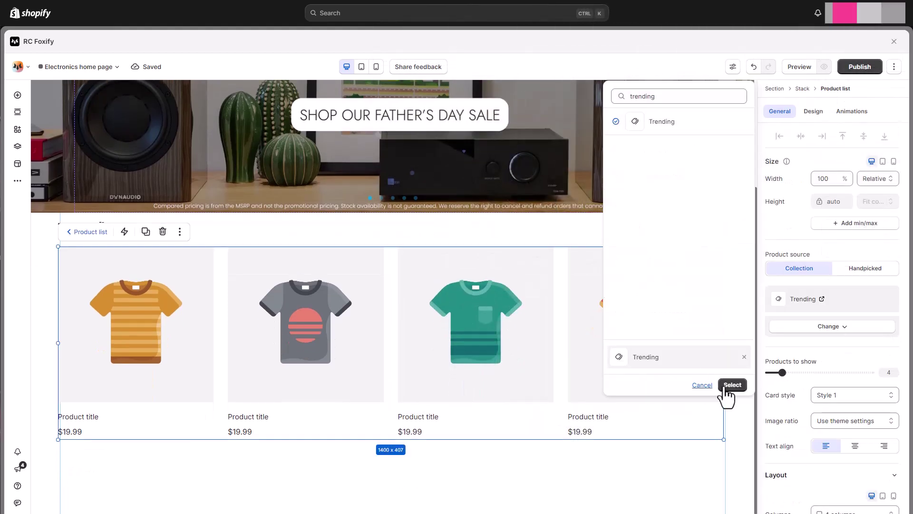
pyautogui.click(733, 385)
# Show 8 products, use theme card settings, and enable the desktop carousel
pyautogui.scroll(-1, 735, 371)
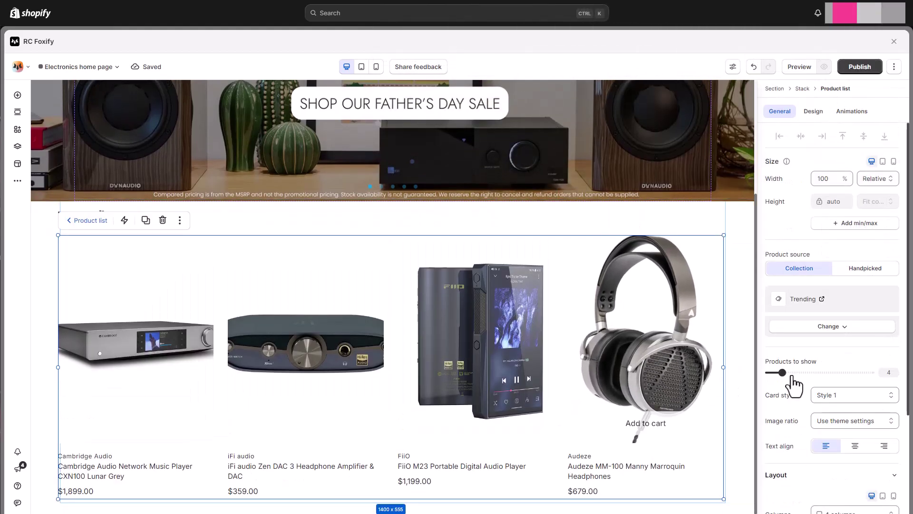
pyautogui.moveTo(782, 373); pyautogui.dragTo(812, 373)
pyautogui.click(854, 395)
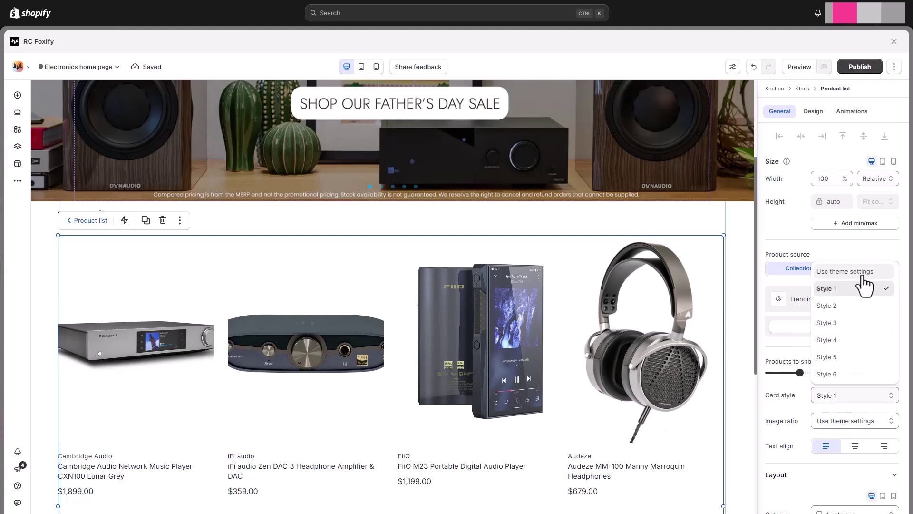
pyautogui.click(862, 268)
pyautogui.scroll(-3, 862, 267)
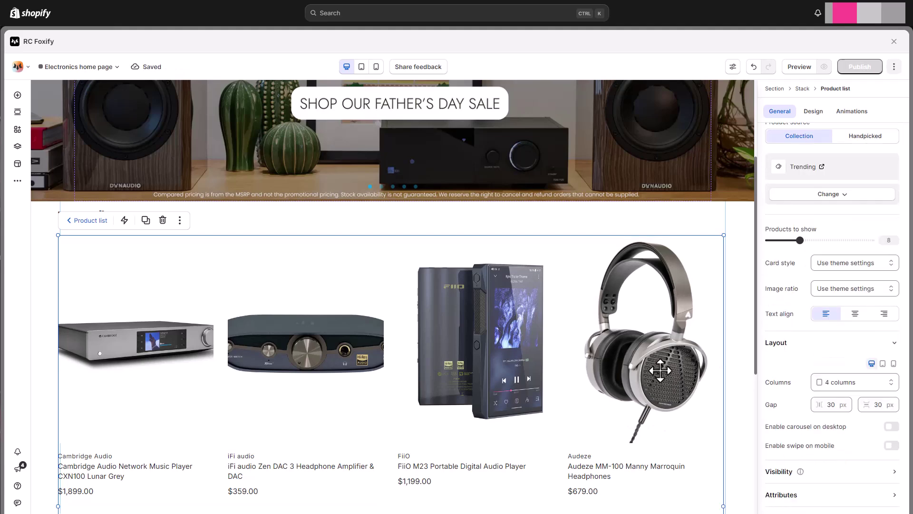
pyautogui.scroll(-2, 652, 367)
pyautogui.click(890, 427)
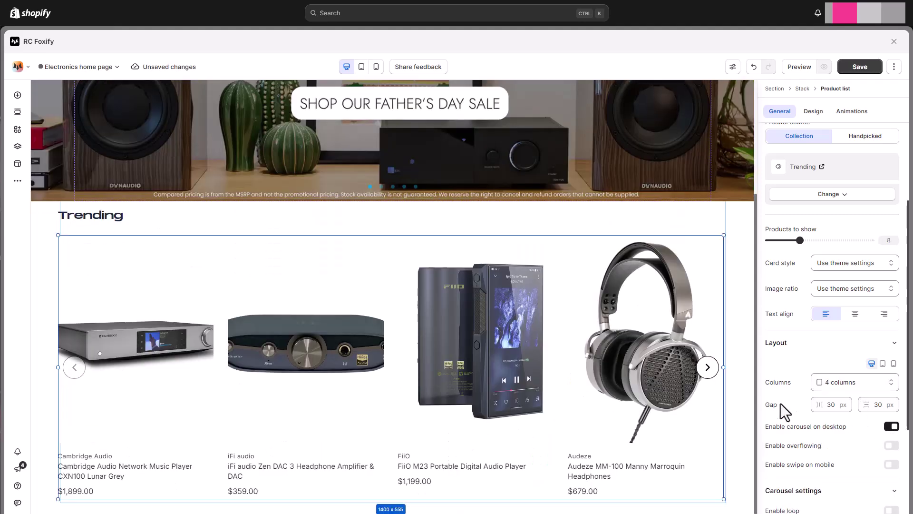
pyautogui.scroll(-3, 811, 406)
# Open the theme's Product cards settings
pyautogui.click(18, 180)
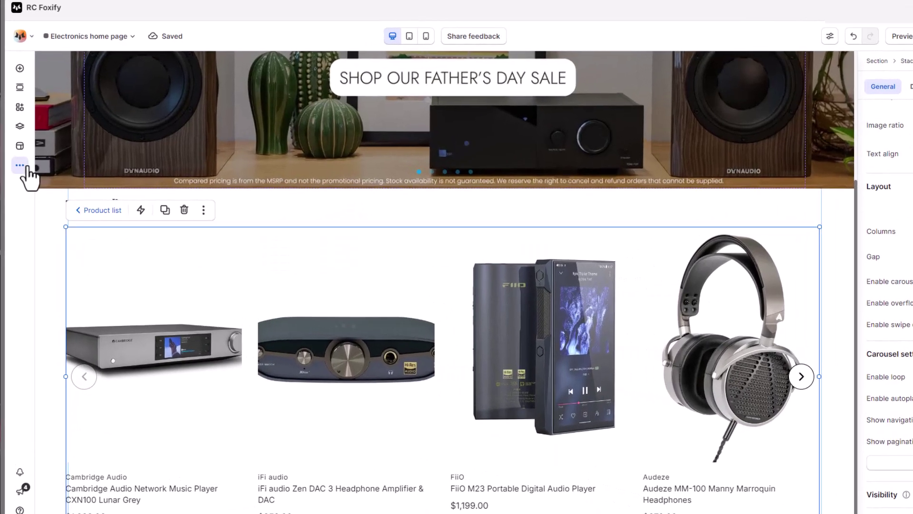
pyautogui.click(56, 207)
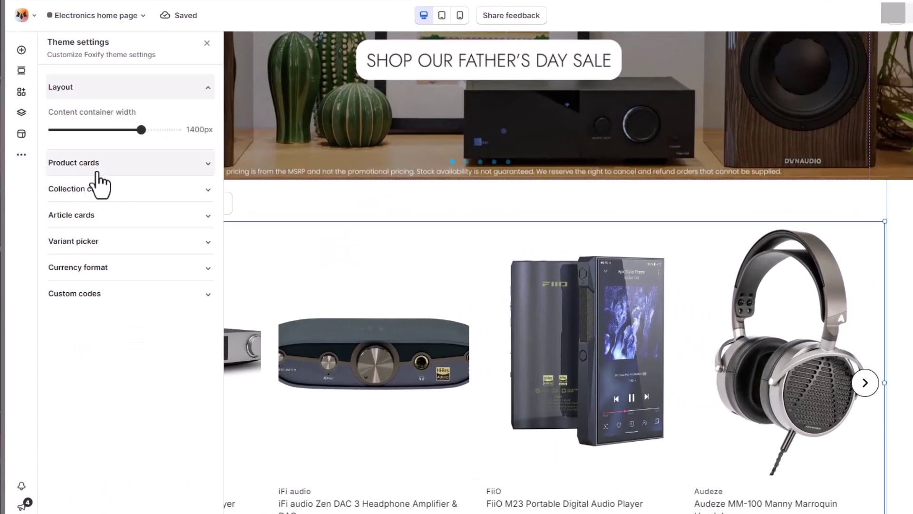
pyautogui.click(98, 164)
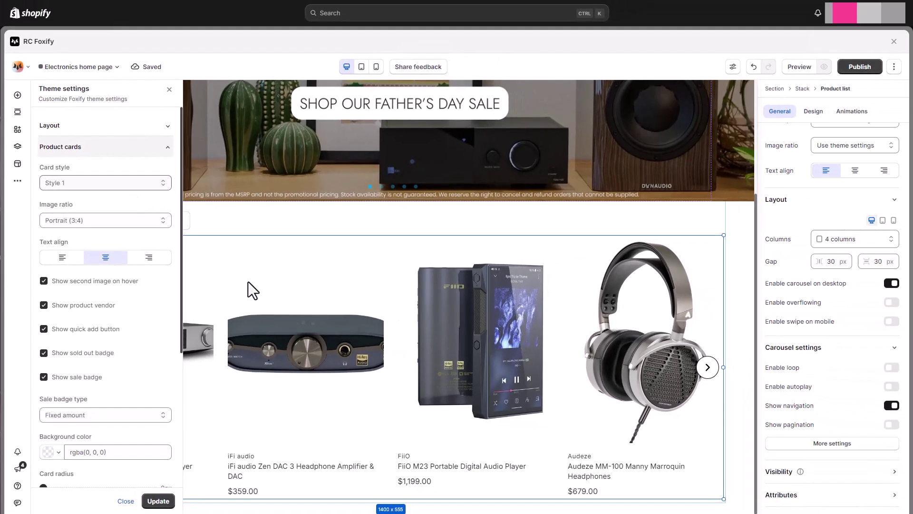
# Append product-card text styling rules to the page's custom CSS and apply them
pyautogui.click(258, 294)
pyautogui.click(18, 183)
pyautogui.click(69, 165)
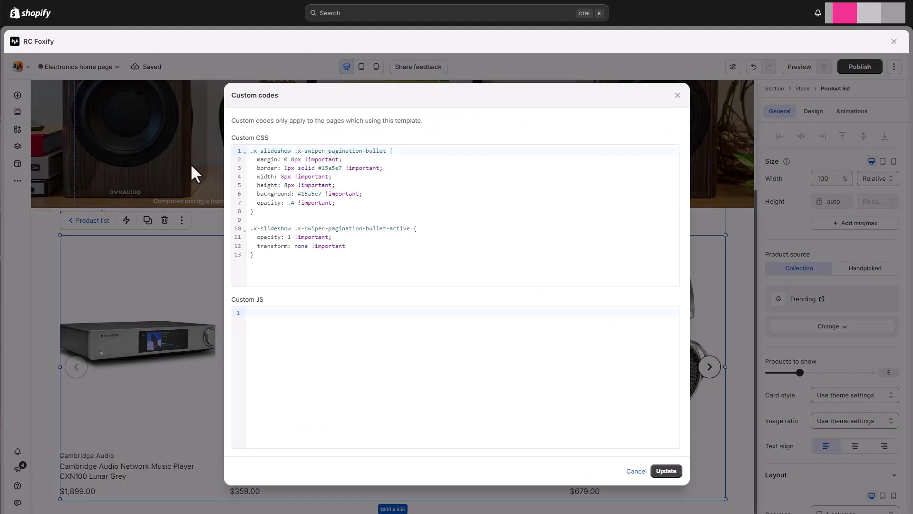
pyautogui.click(261, 260)
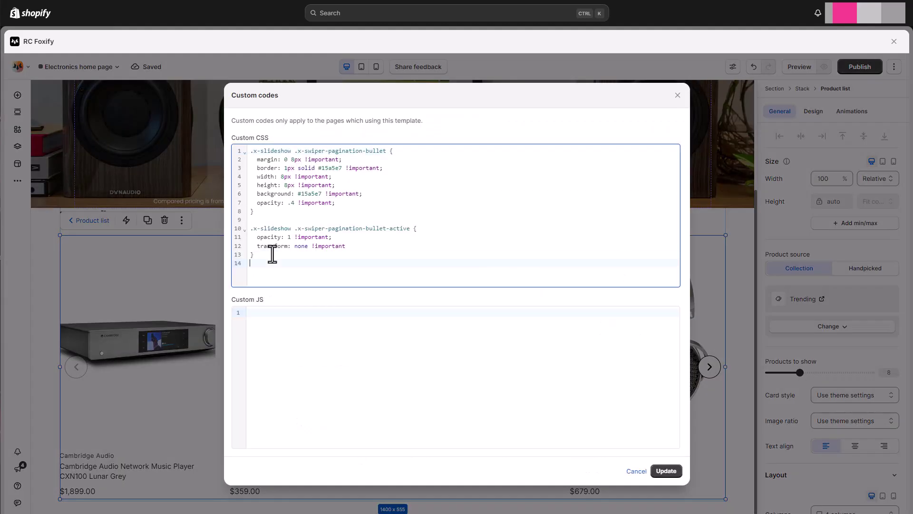
pyautogui.press('Return')
pyautogui.press('Up')
pyautogui.hotkey('ctrl', 'v')
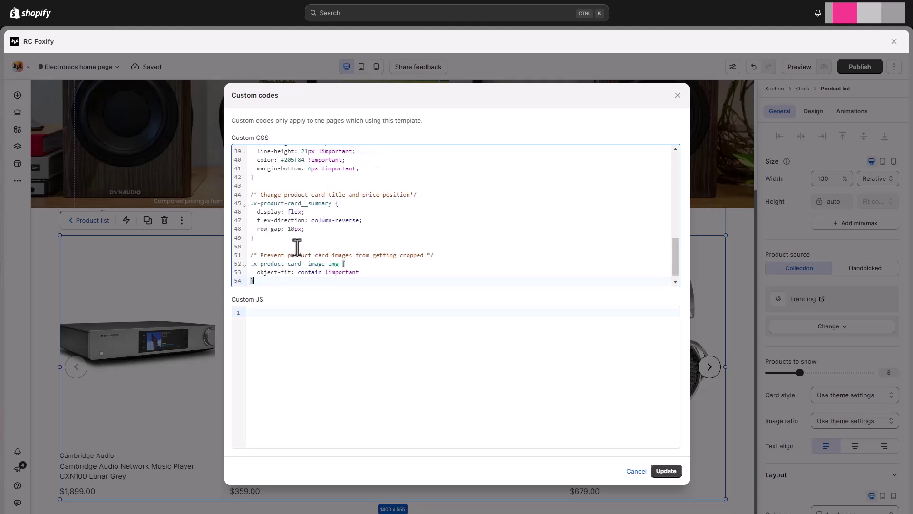
pyautogui.scroll(10, 297, 247)
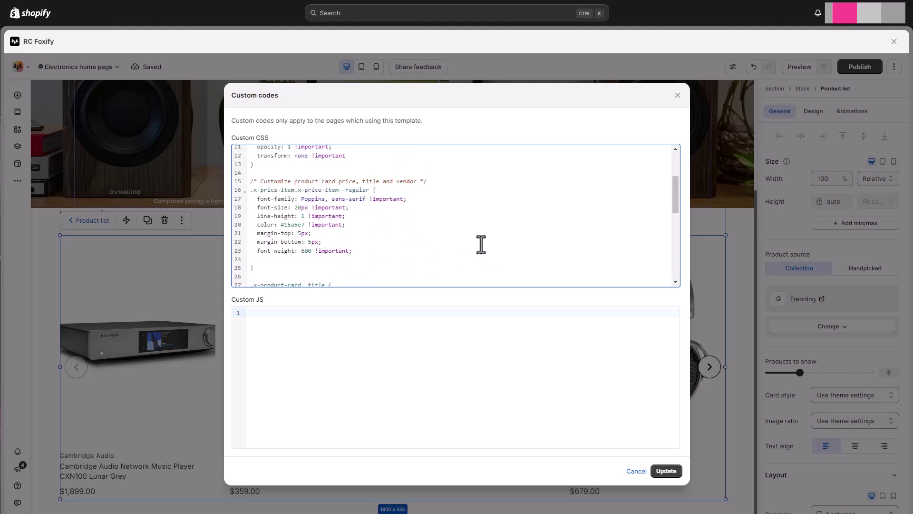
pyautogui.scroll(-4, 485, 237)
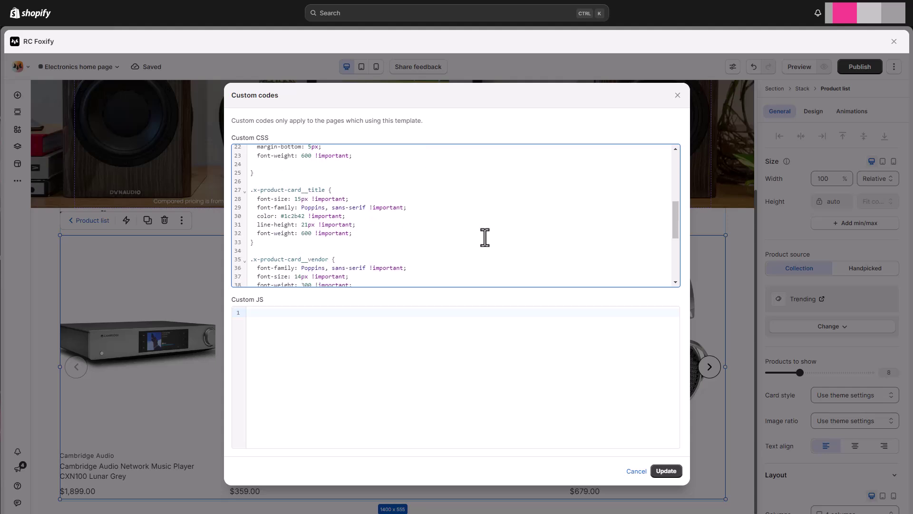
pyautogui.scroll(-4, 484, 237)
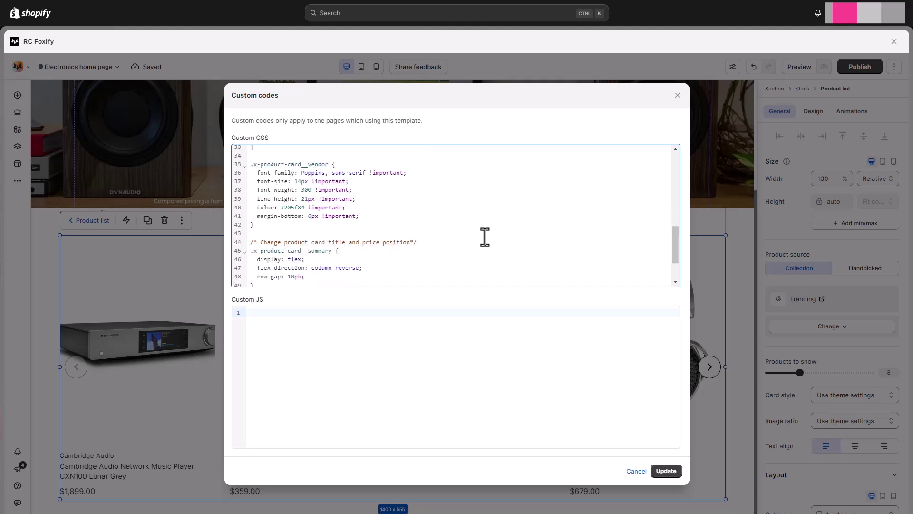
pyautogui.scroll(-3, 485, 237)
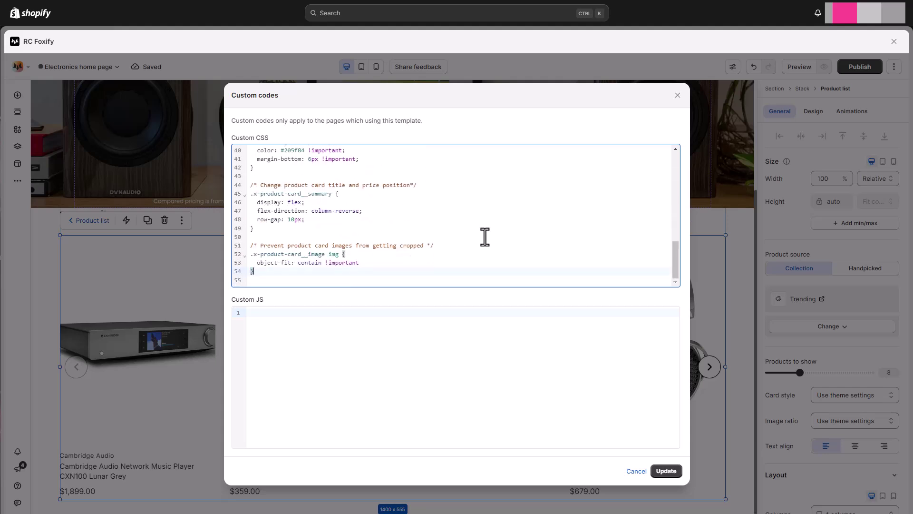
pyautogui.click(672, 474)
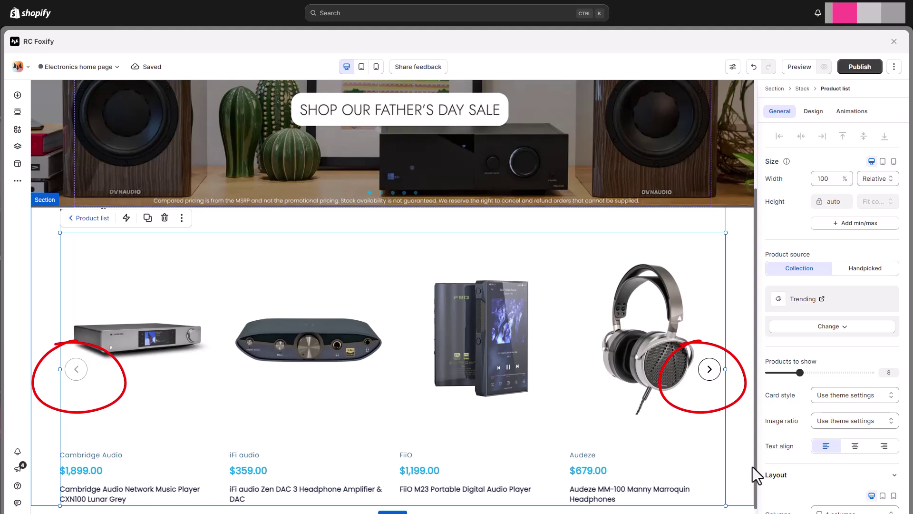
# Add CSS making carousel arrows 50px #abb1b4 circles offset -25px and update
pyautogui.click(17, 181)
pyautogui.click(95, 174)
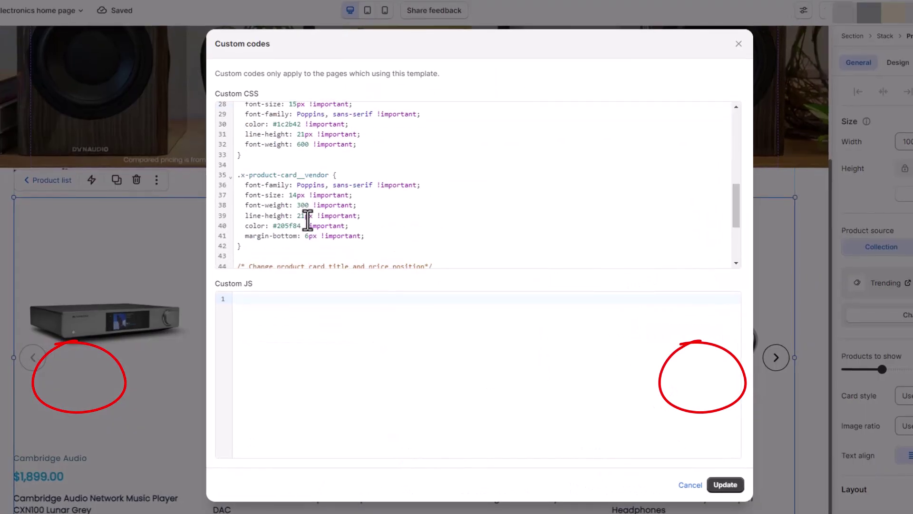
pyautogui.scroll(-3, 309, 220)
pyautogui.hotkey('ctrl', 'v')
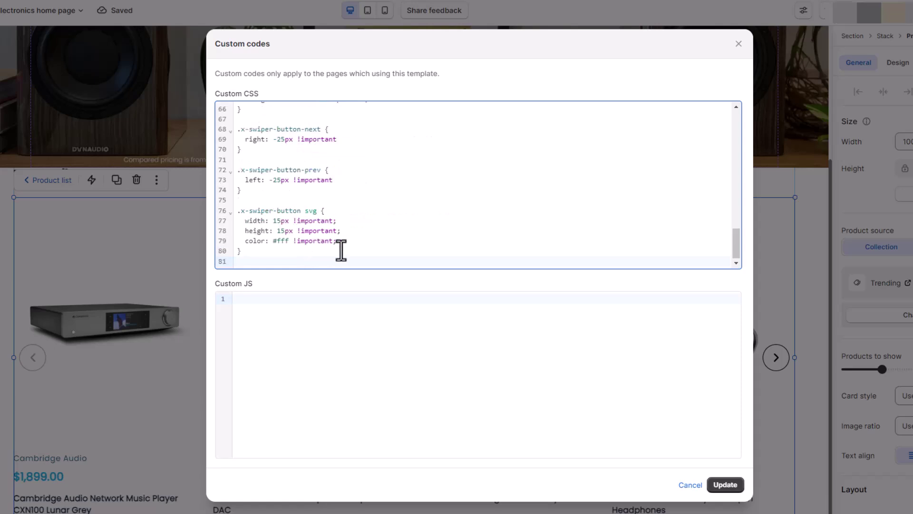
pyautogui.scroll(3, 343, 249)
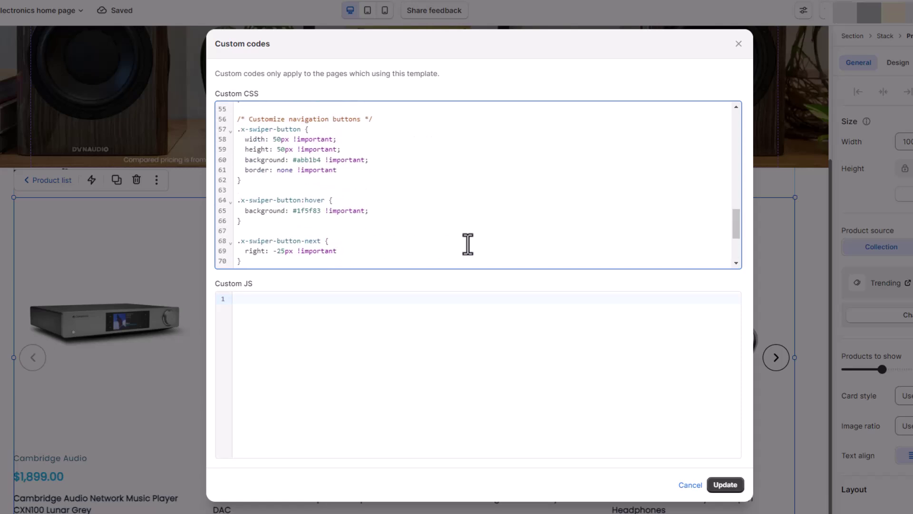
pyautogui.scroll(-3, 468, 244)
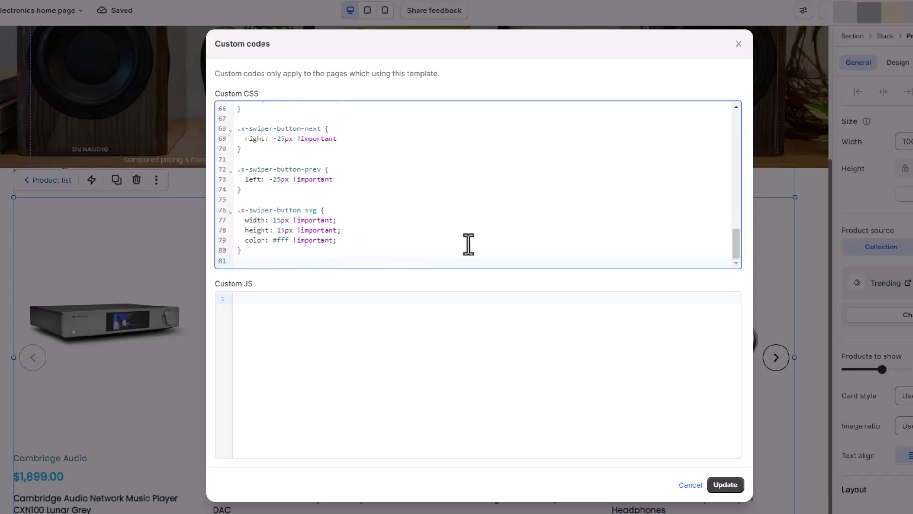
pyautogui.click(725, 484)
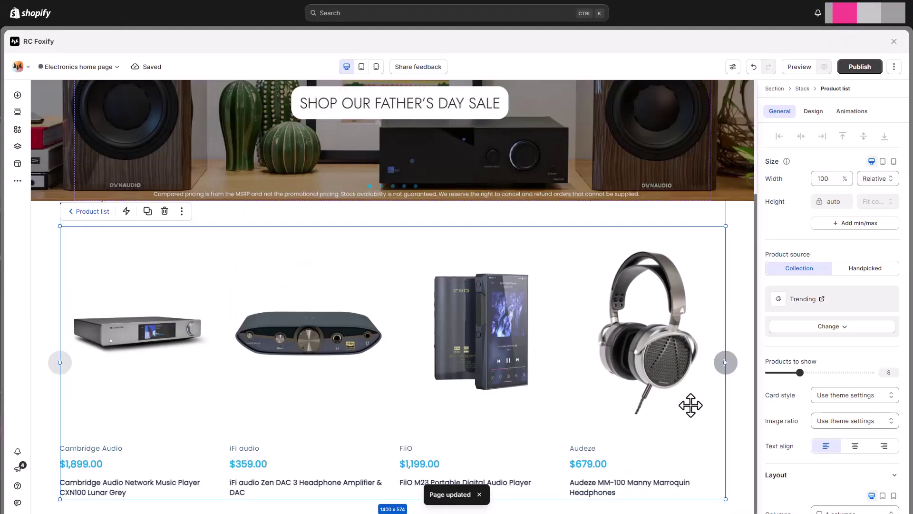
# Check the carousel arrows, then set the Trending section's top and bottom padding to 60 px
pyautogui.click(728, 364)
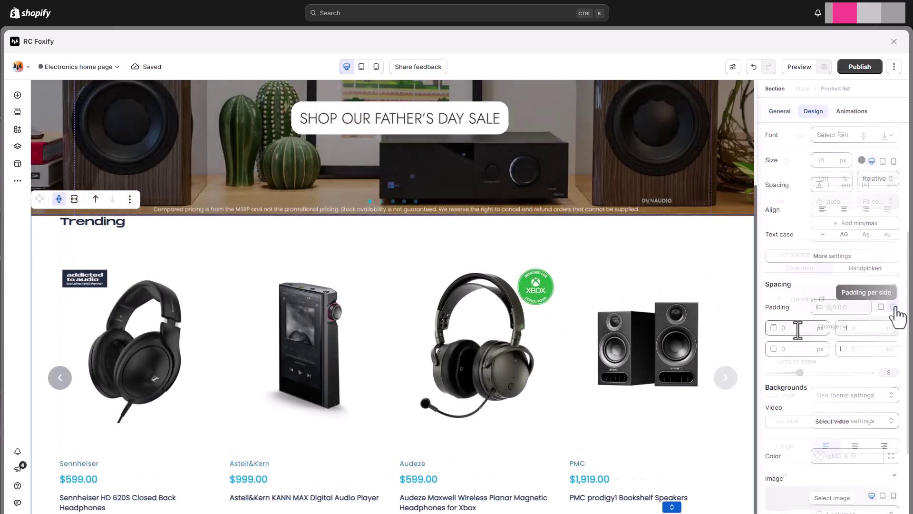
pyautogui.click(801, 326)
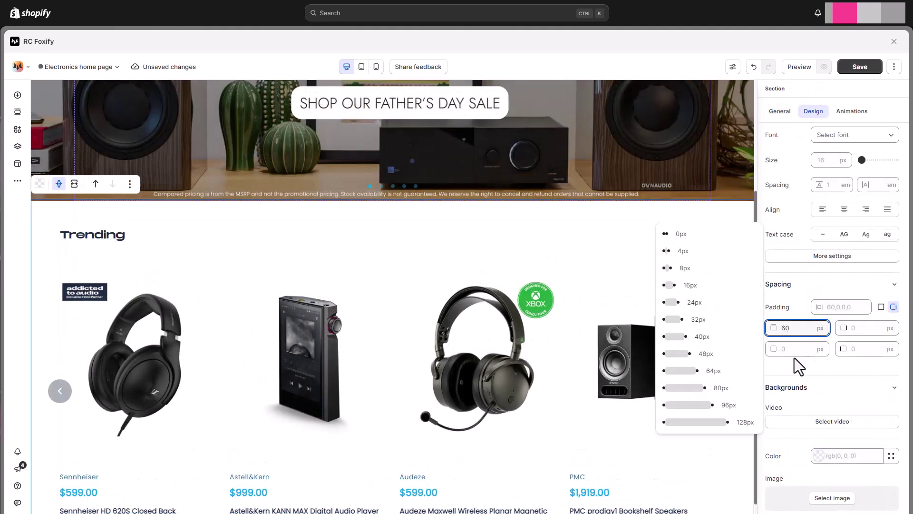
pyautogui.click(797, 348)
pyautogui.write('60')
pyautogui.press('Return')
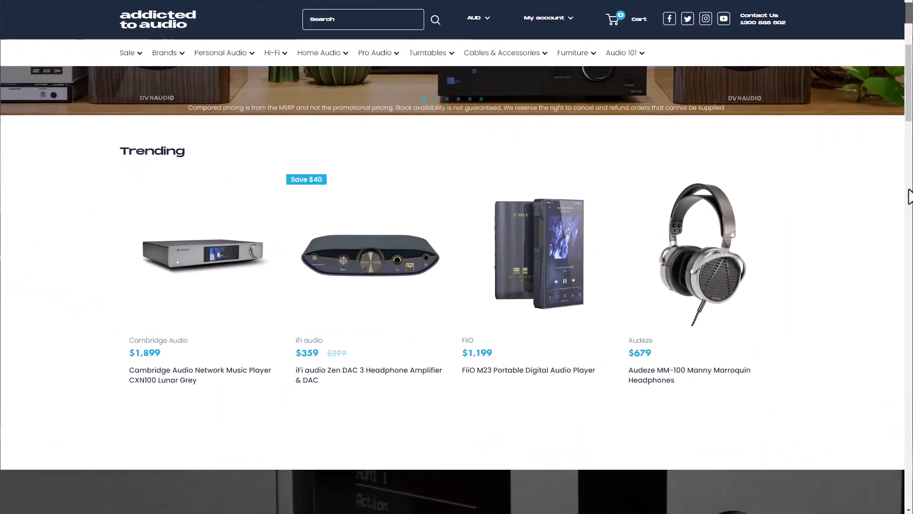
pyautogui.scroll(-5, 909, 196)
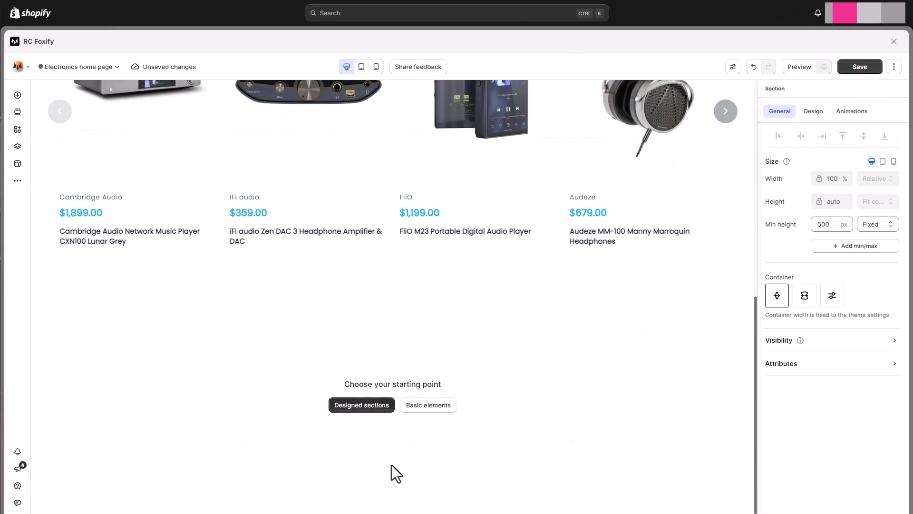
# Drop the Buy One Get One Free hero design into the empty section below Trending
pyautogui.click(361, 404)
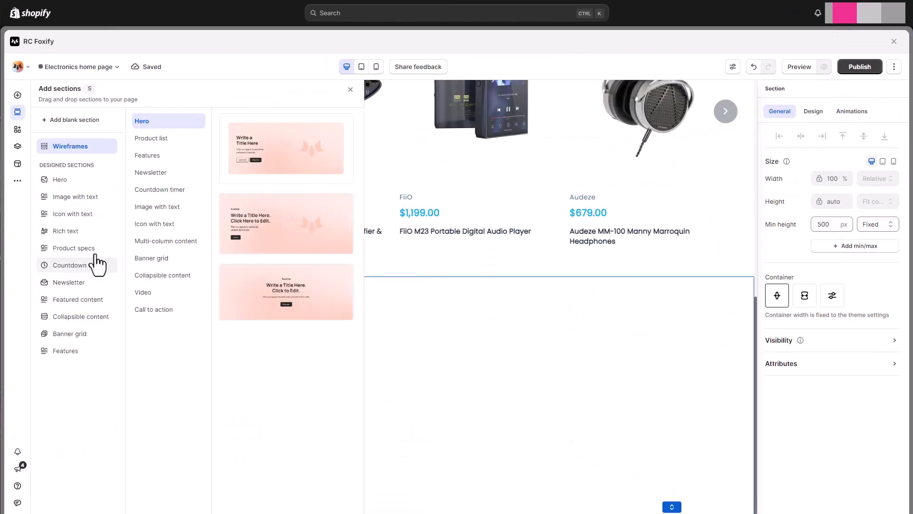
pyautogui.click(99, 188)
pyautogui.scroll(-6, 179, 198)
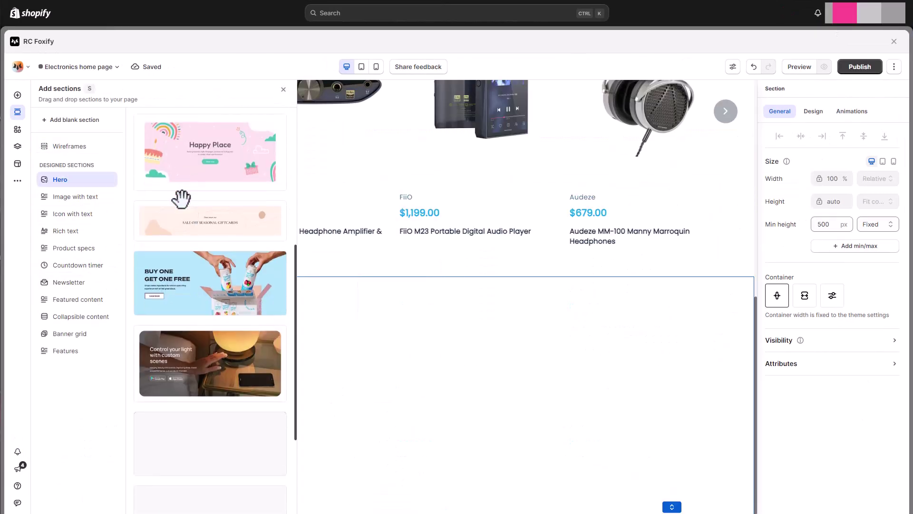
pyautogui.moveTo(212, 217); pyautogui.dragTo(334, 317)
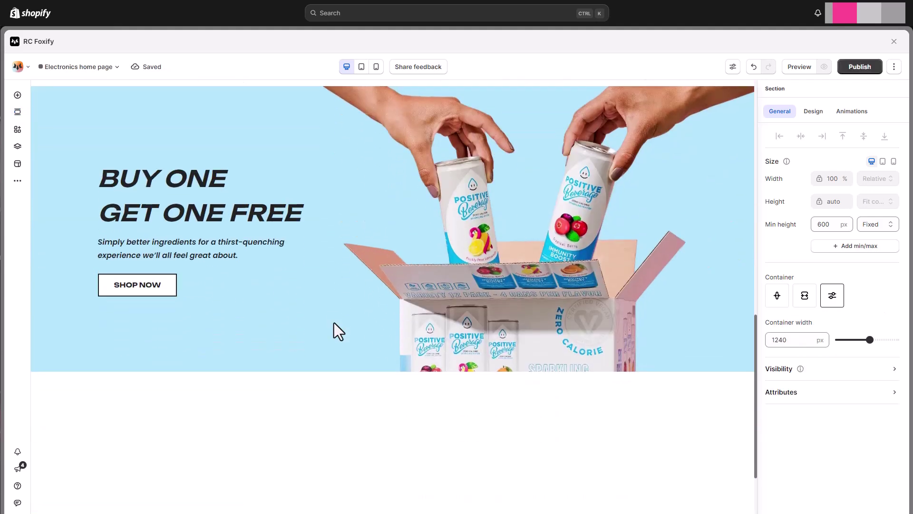
pyautogui.scroll(2, 309, 328)
# Make the hero full width with hero_-_home as its background image
pyautogui.click(805, 296)
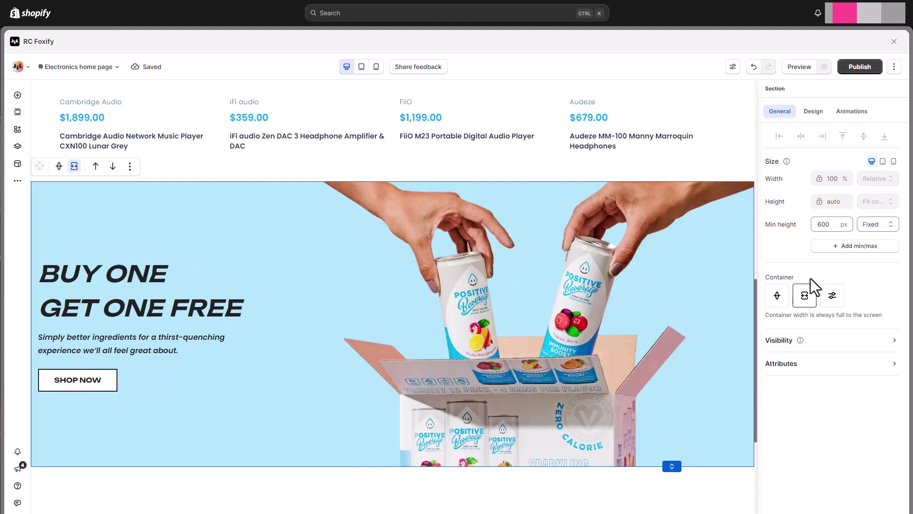
pyautogui.click(813, 111)
pyautogui.scroll(-6, 812, 192)
pyautogui.click(782, 447)
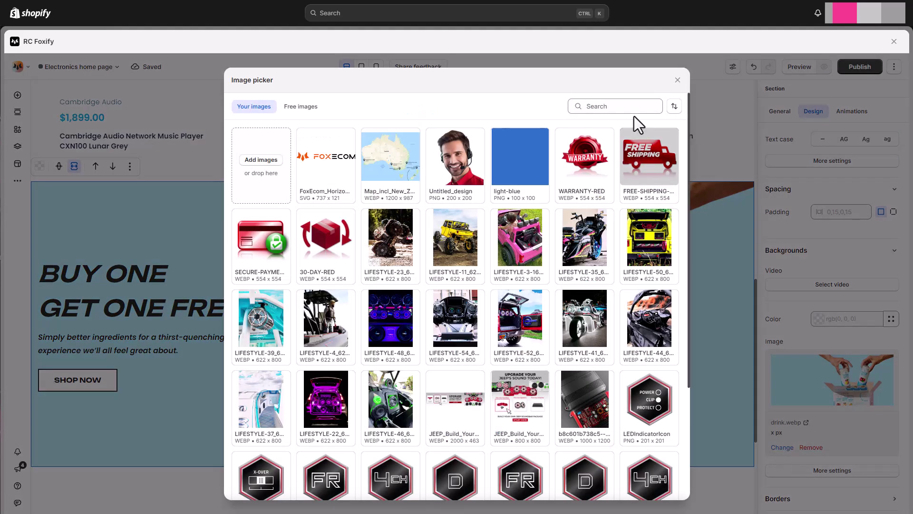
pyautogui.click(629, 111)
pyautogui.write('hero')
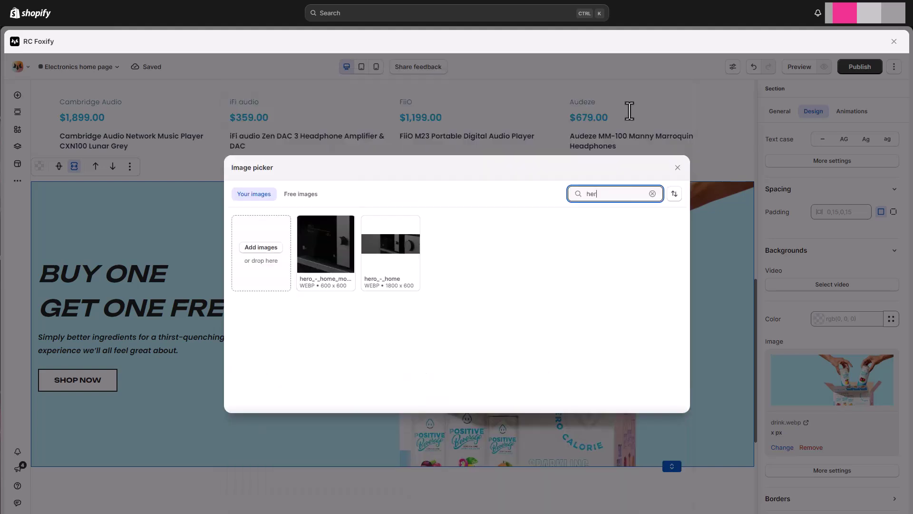
pyautogui.click(391, 248)
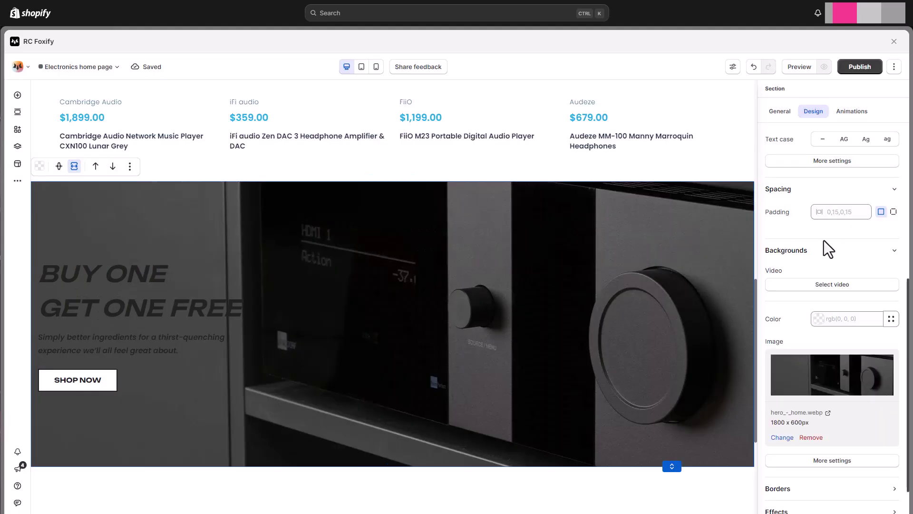
# Set the hero's minimum height to 430 and save
pyautogui.click(781, 113)
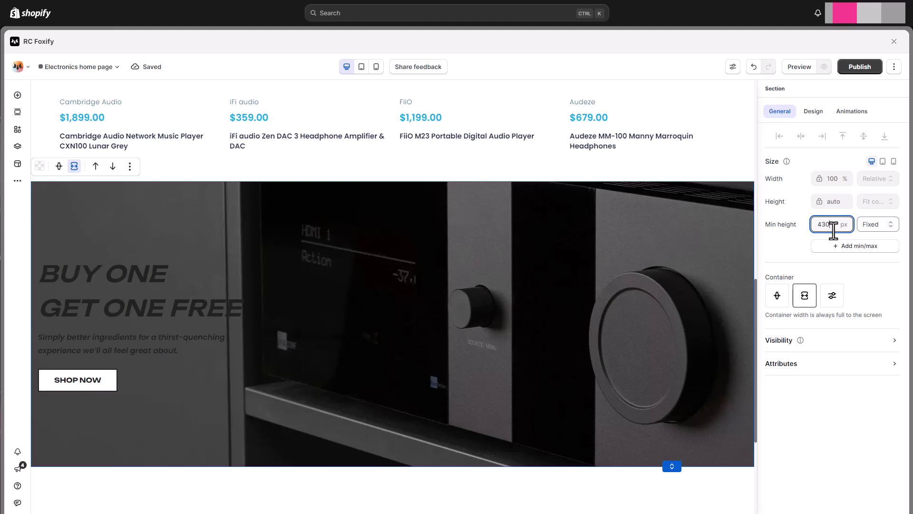
pyautogui.write('430')
pyautogui.click(830, 280)
pyautogui.hotkey('ctrl', 's')
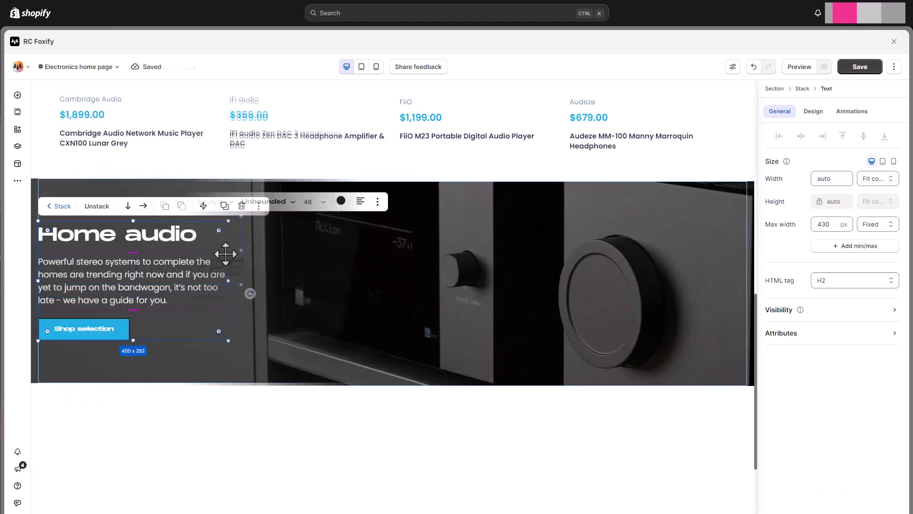
pyautogui.press('Escape')
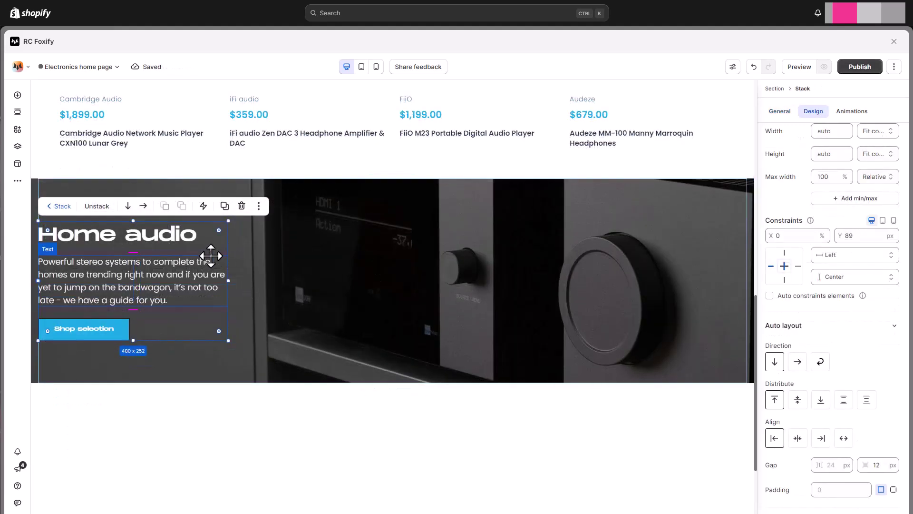
# Set the gap between the hero's text items to 0
pyautogui.click(878, 465)
pyautogui.write('0')
pyautogui.press('Return')
pyautogui.hotkey('ctrl', 's')
# Give the hero's text block 40 px top padding and 25 px bottom padding
pyautogui.scroll(-3, 881, 447)
pyautogui.click(797, 367)
pyautogui.write('40')
pyautogui.press('Return')
pyautogui.click(795, 389)
pyautogui.hotkey('ctrl', 's')
pyautogui.write('25')
pyautogui.press('Return')
pyautogui.click(856, 368)
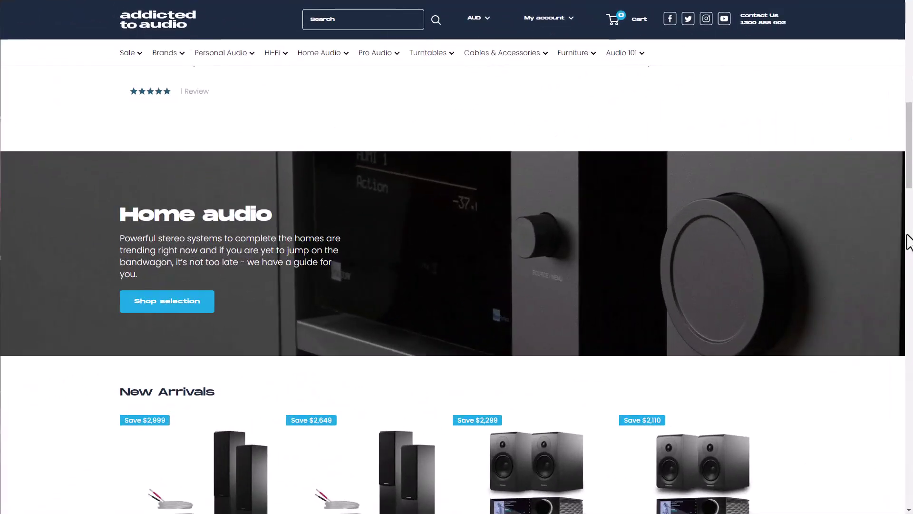
# Duplicate the Trending products section and move the copy to the bottom of the page
pyautogui.scroll(-4, 902, 238)
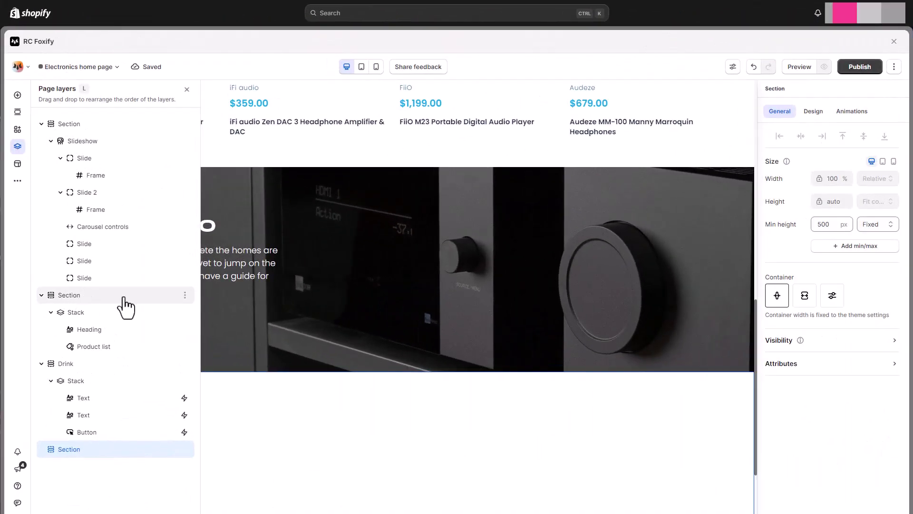
pyautogui.click(123, 296)
pyautogui.click(186, 295)
pyautogui.click(232, 390)
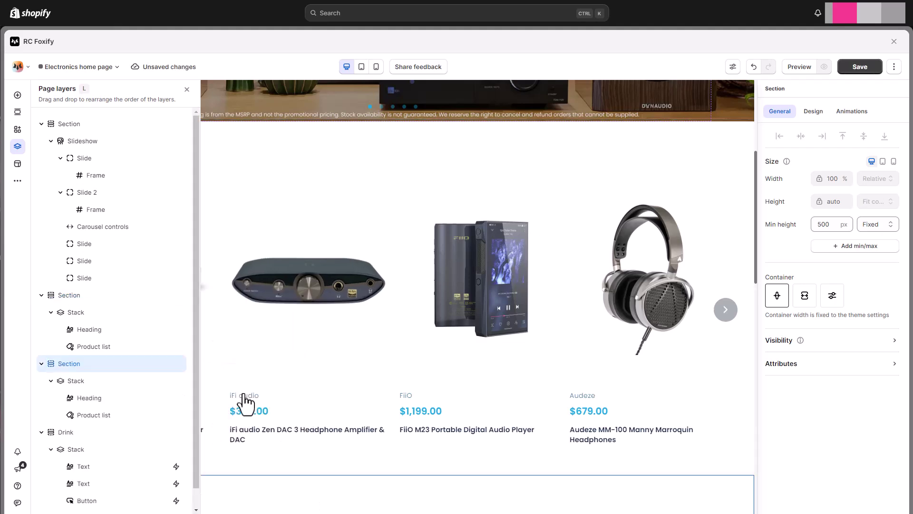
pyautogui.moveTo(98, 344); pyautogui.dragTo(67, 479)
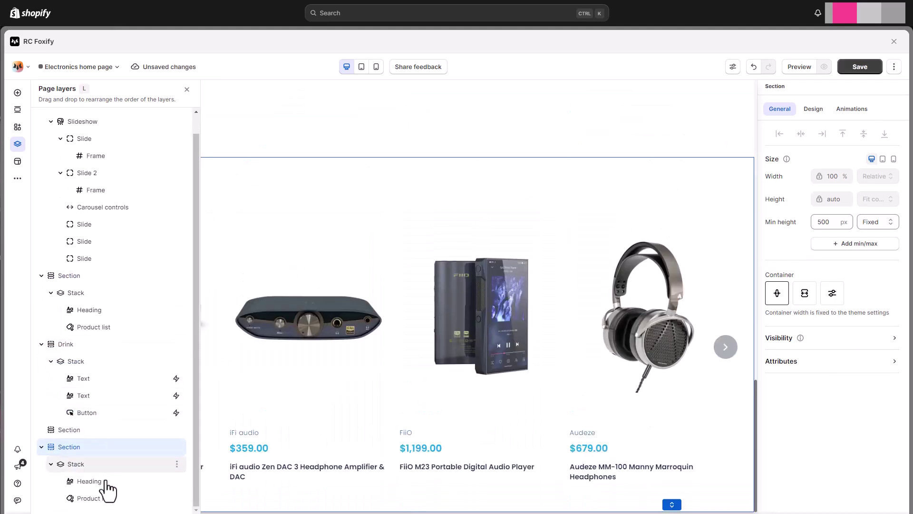
pyautogui.click(105, 482)
# Locate the copied section's Trending heading in the layers and start editing its text
pyautogui.click(331, 367)
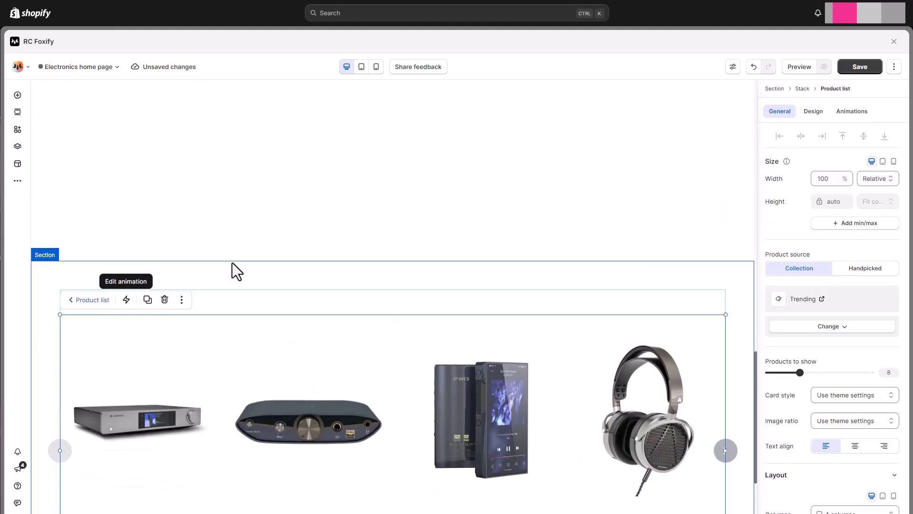
pyautogui.click(234, 269)
pyautogui.click(89, 300)
pyautogui.click(89, 300)
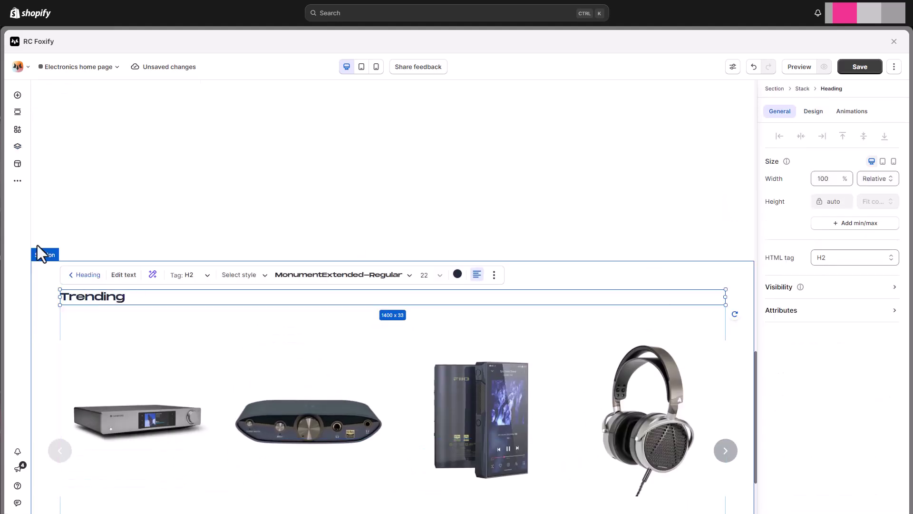
pyautogui.click(18, 146)
pyautogui.click(179, 430)
pyautogui.press('Escape')
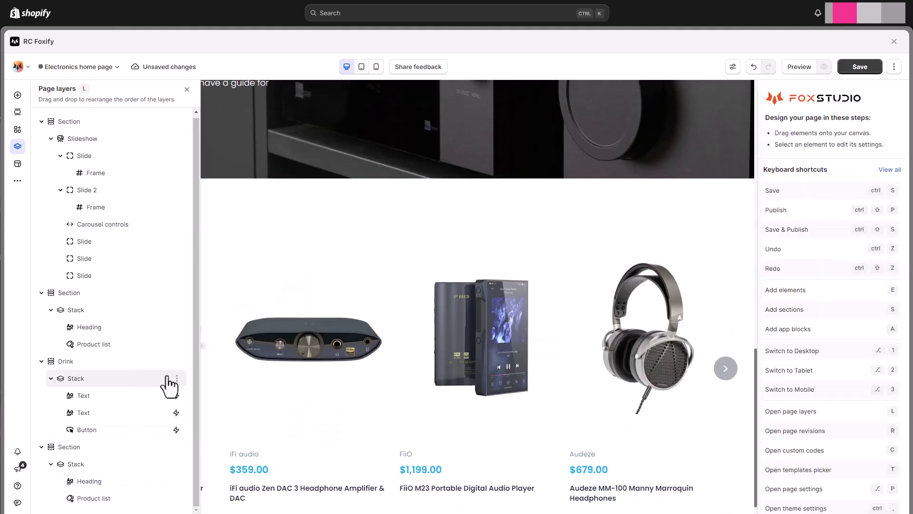
pyautogui.click(91, 481)
pyautogui.click(187, 89)
pyautogui.doubleClick(120, 195)
# Switch the copied carousel's product source to the New Arrivals collection
pyautogui.click(173, 302)
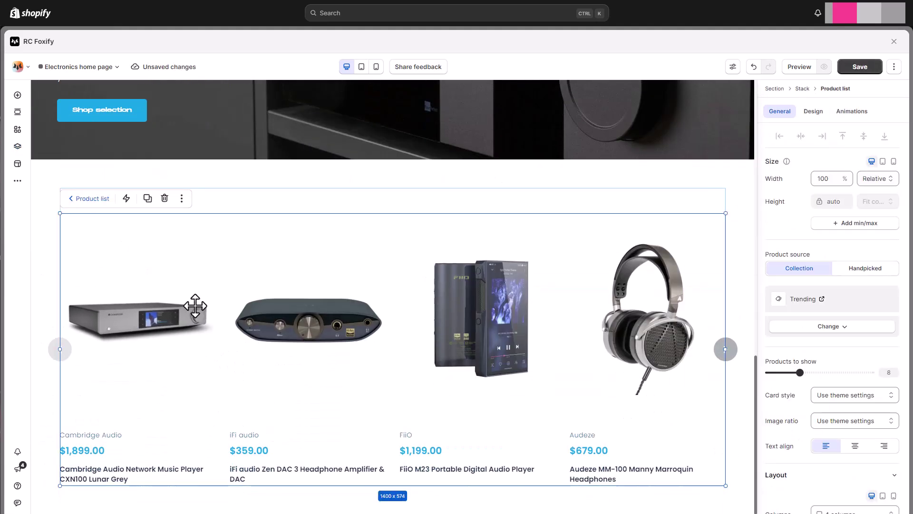
pyautogui.click(818, 327)
pyautogui.write('New')
pyautogui.click(687, 122)
pyautogui.click(735, 386)
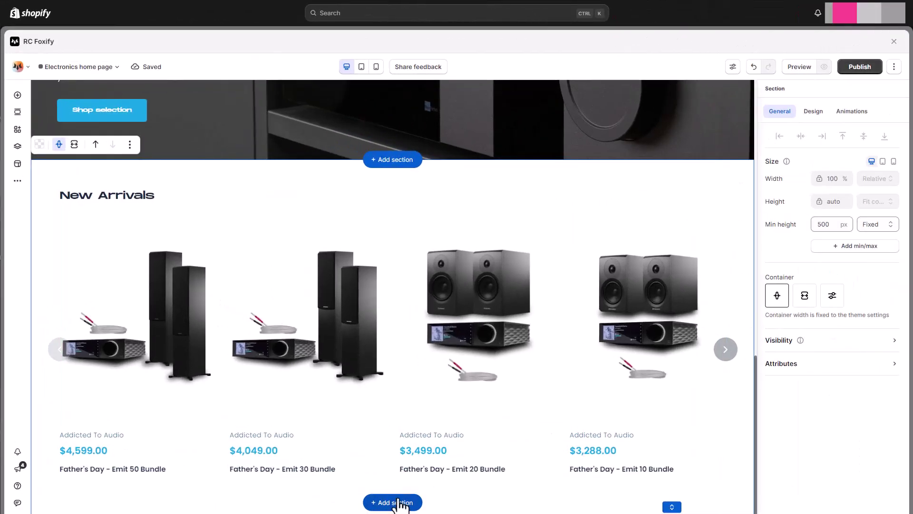
# Drag a title-beside-products wireframe from Wireframes > Product list into the empty section below New Arrivals
pyautogui.scroll(-1, 397, 451)
pyautogui.scroll(-5, 397, 452)
pyautogui.click(384, 407)
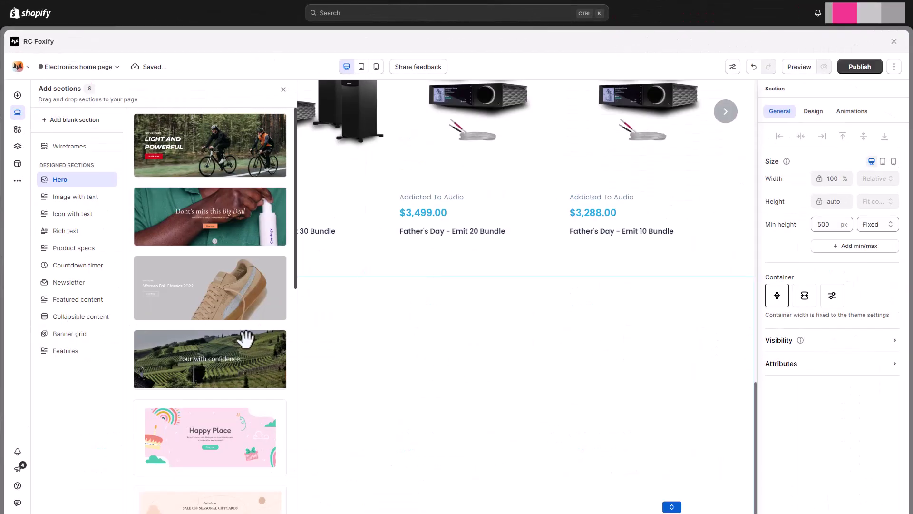
pyautogui.click(71, 147)
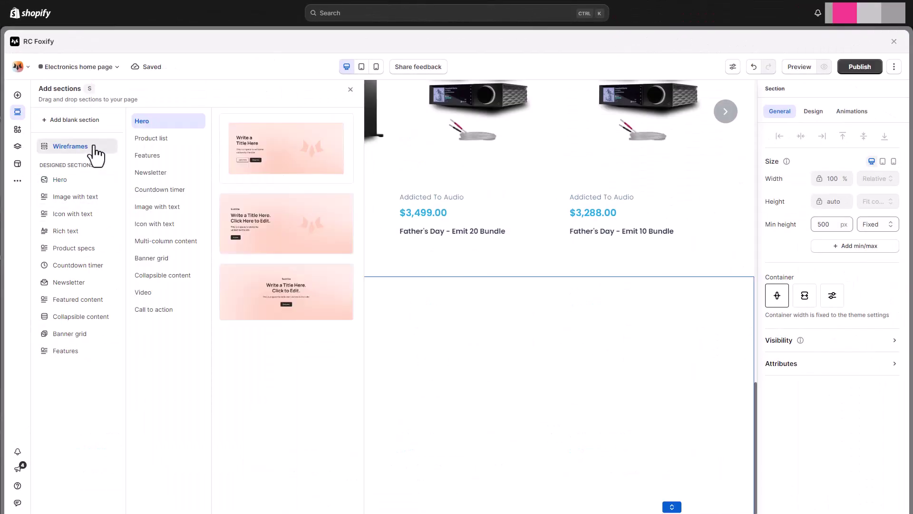
pyautogui.click(164, 143)
pyautogui.scroll(-2, 279, 291)
pyautogui.scroll(-6, 278, 291)
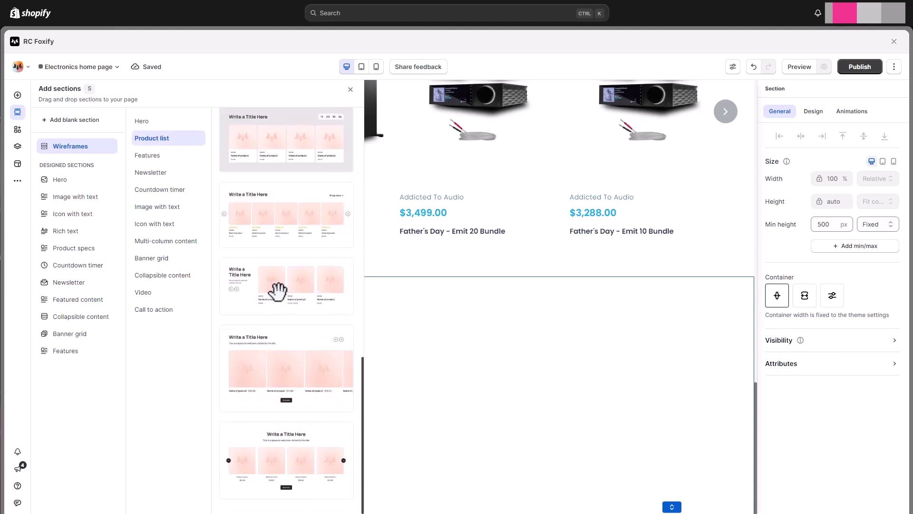
pyautogui.scroll(5, 284, 318)
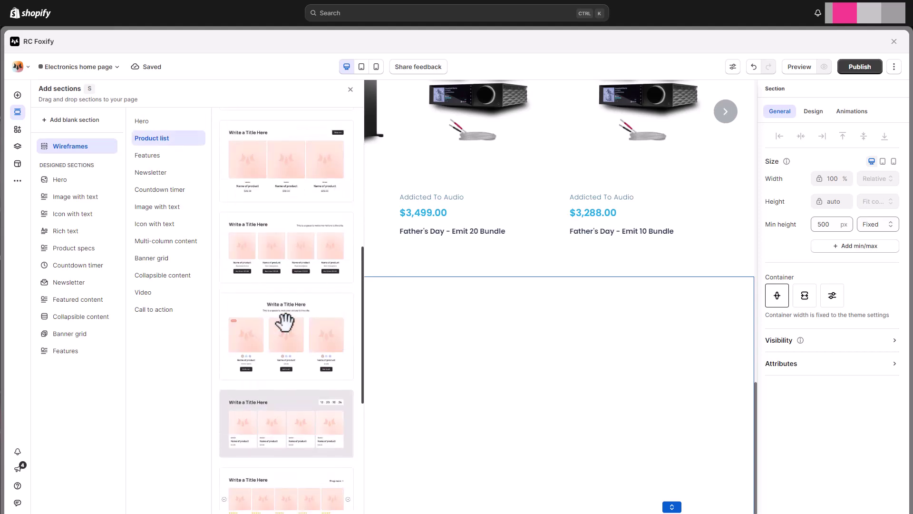
pyautogui.moveTo(284, 319); pyautogui.dragTo(387, 327)
# Replace the placeholder heading text with 'Made for music lovers'
pyautogui.scroll(3, 485, 253)
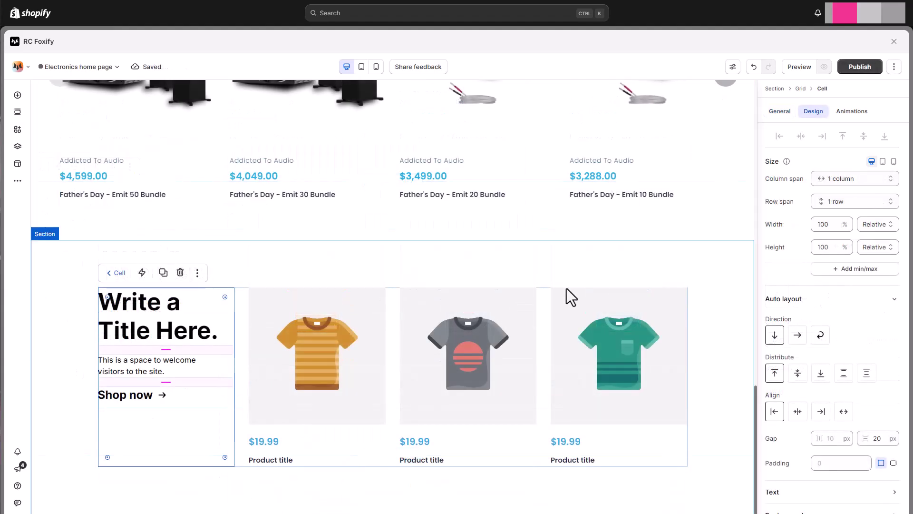
pyautogui.click(185, 316)
pyautogui.click(155, 276)
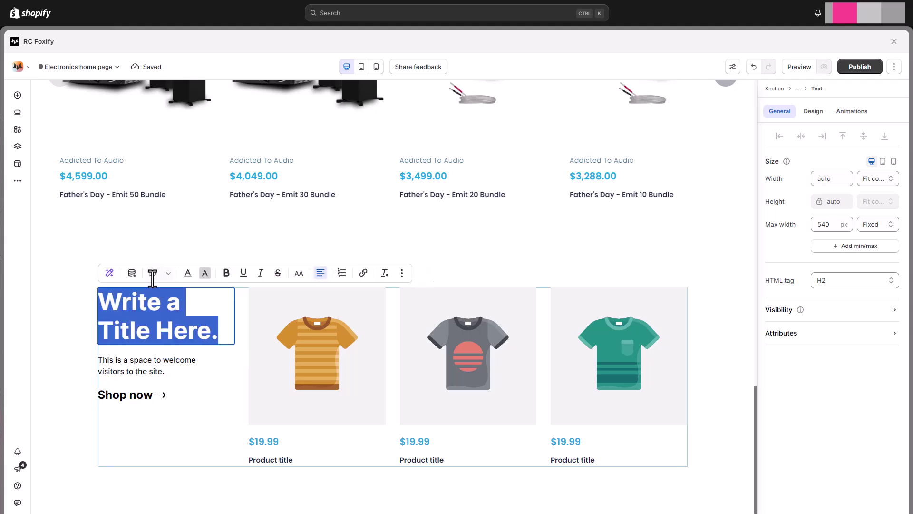
pyautogui.write('Made for music lovers')
# Style the heading in MonumentExtended at 26 px with 1.5 line spacing
pyautogui.click(812, 112)
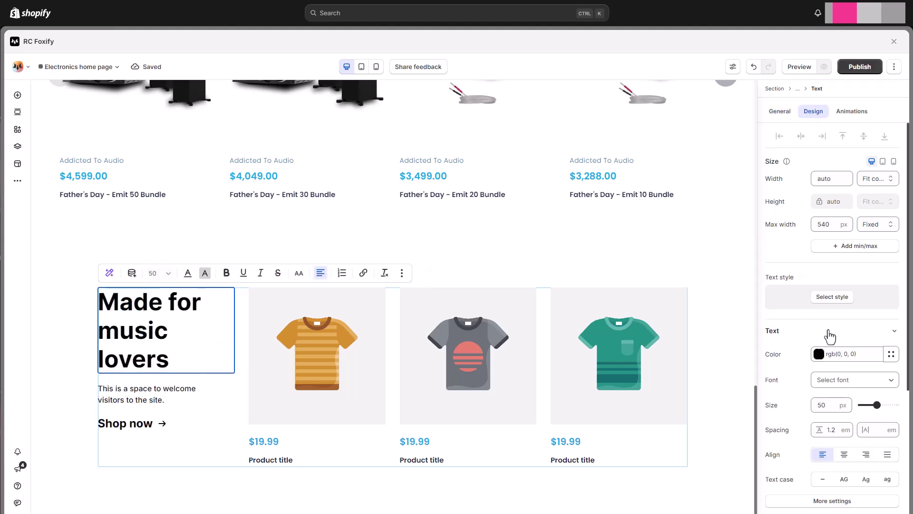
pyautogui.click(837, 389)
pyautogui.click(866, 181)
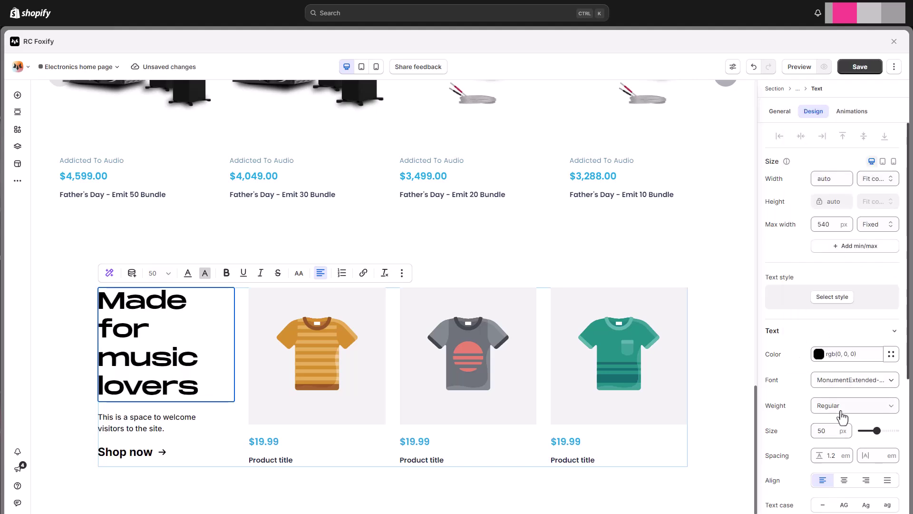
pyautogui.click(832, 432)
pyautogui.write('26')
pyautogui.press('Return')
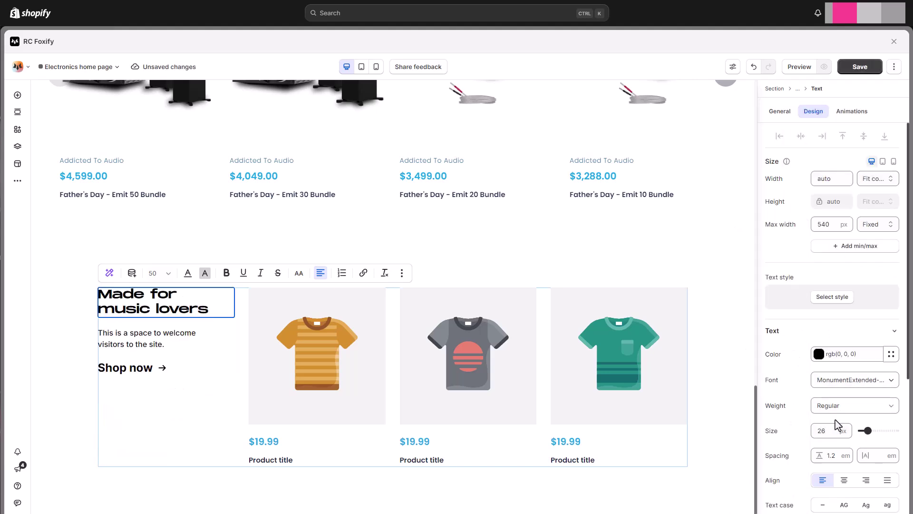
pyautogui.click(833, 453)
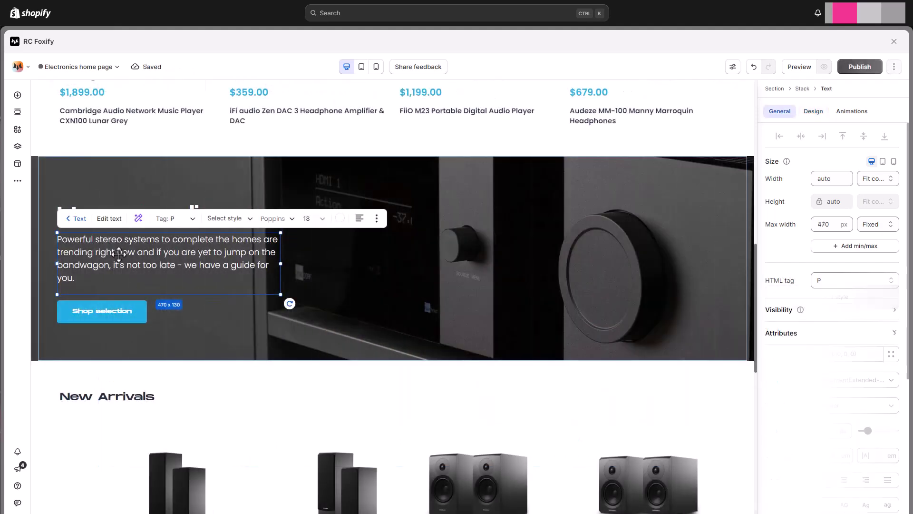
# Copy the Home audio description's style and paste it onto the new paragraph
pyautogui.click(377, 218)
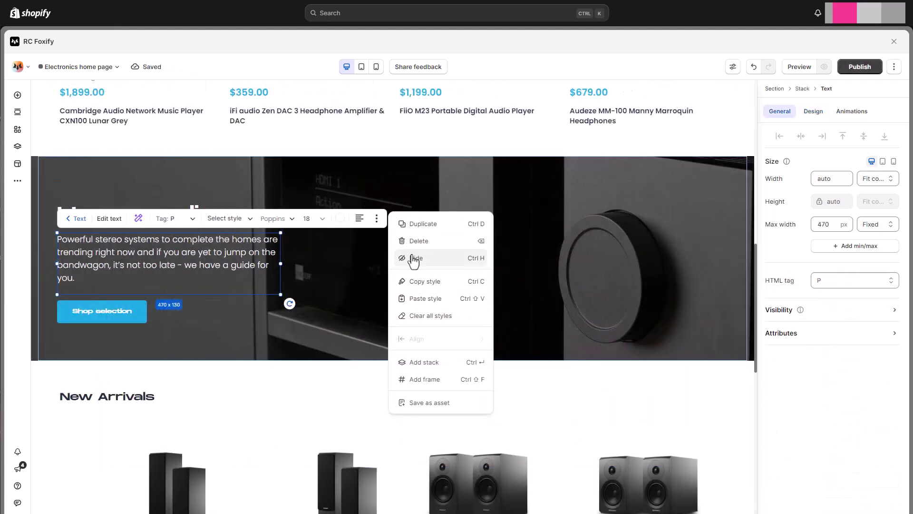
pyautogui.click(424, 281)
pyautogui.click(281, 326)
pyautogui.scroll(-8, 266, 331)
pyautogui.click(163, 353)
pyautogui.click(155, 352)
pyautogui.click(425, 320)
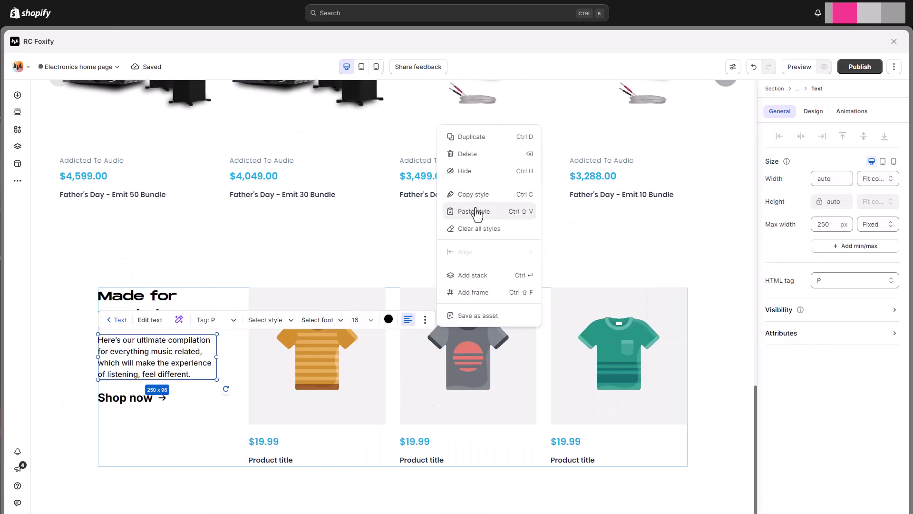
pyautogui.click(475, 212)
# Make the paragraph text black at 15 px
pyautogui.click(381, 320)
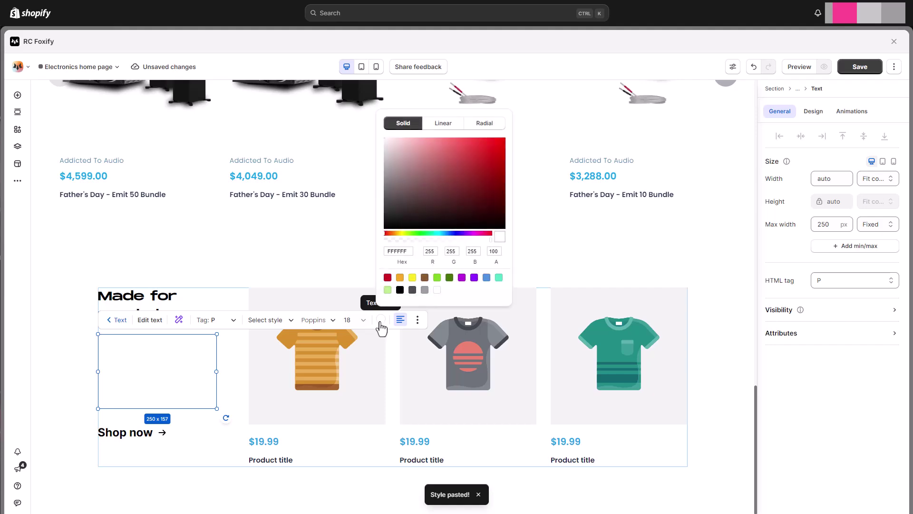
pyautogui.click(400, 289)
pyautogui.click(813, 110)
pyautogui.scroll(-2, 808, 309)
pyautogui.click(821, 335)
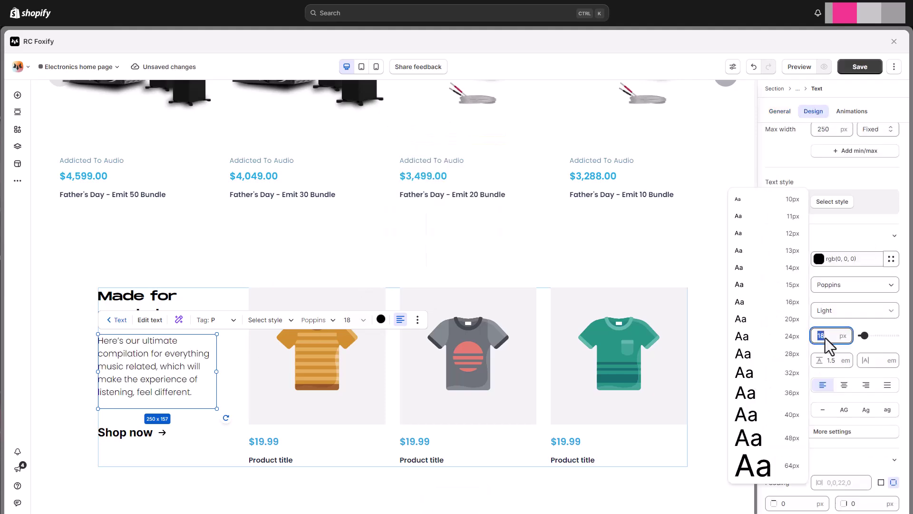
pyautogui.write('15')
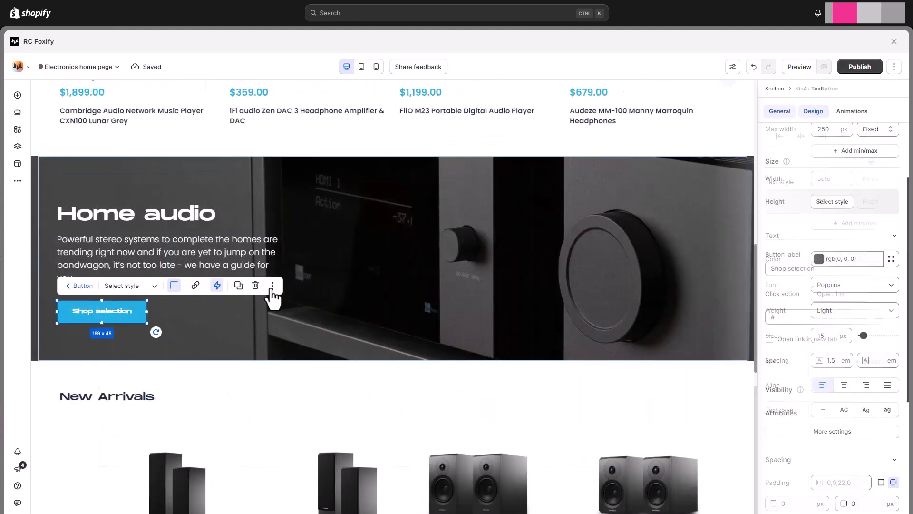
# Apply the blue Shop selection button style to Shop now and remove its arrow icon
pyautogui.click(272, 285)
pyautogui.click(320, 160)
pyautogui.scroll(-10, 277, 357)
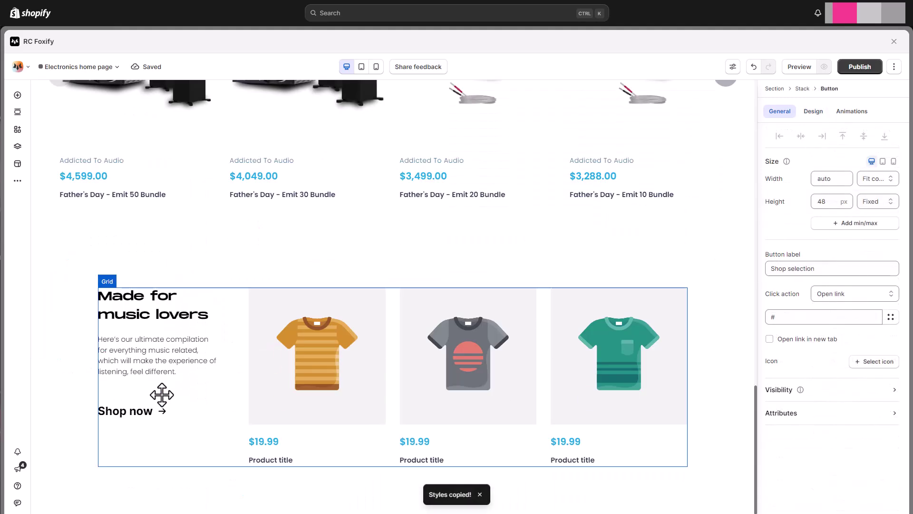
pyautogui.click(140, 419)
pyautogui.click(152, 412)
pyautogui.click(313, 387)
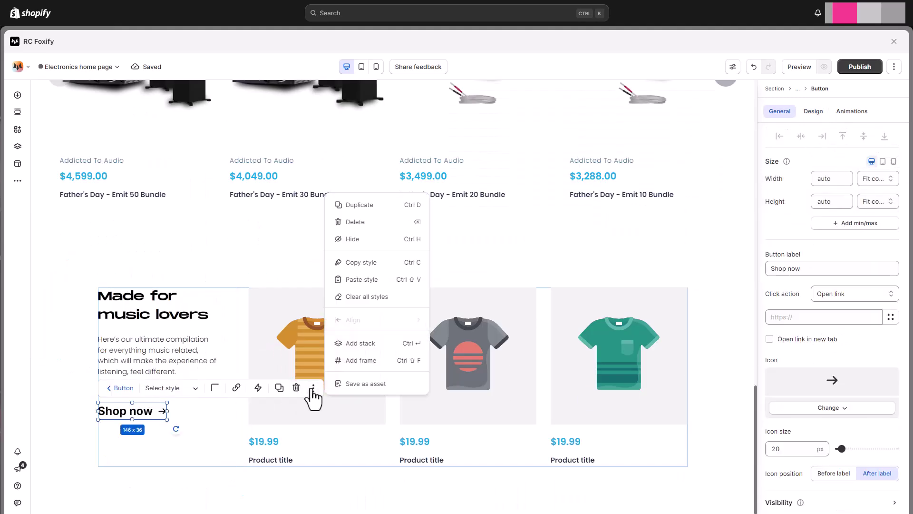
pyautogui.click(365, 285)
pyautogui.click(832, 407)
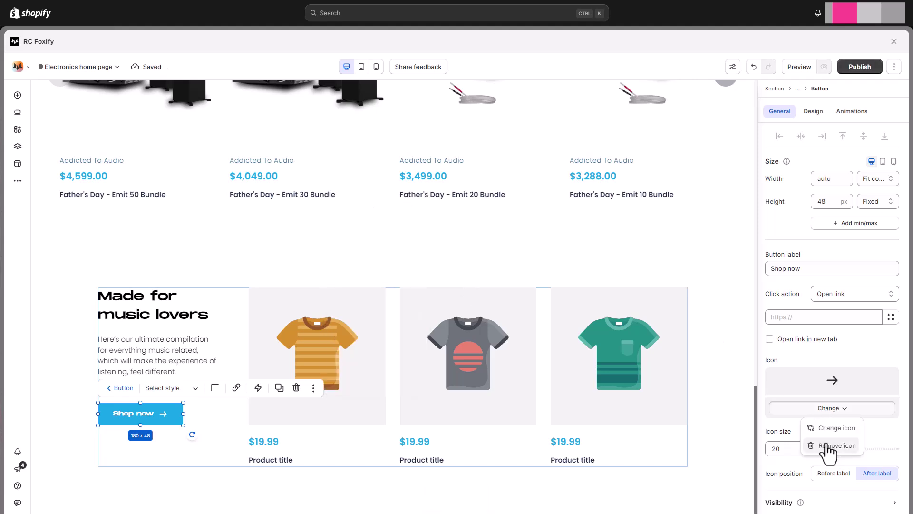
pyautogui.click(830, 445)
pyautogui.click(538, 386)
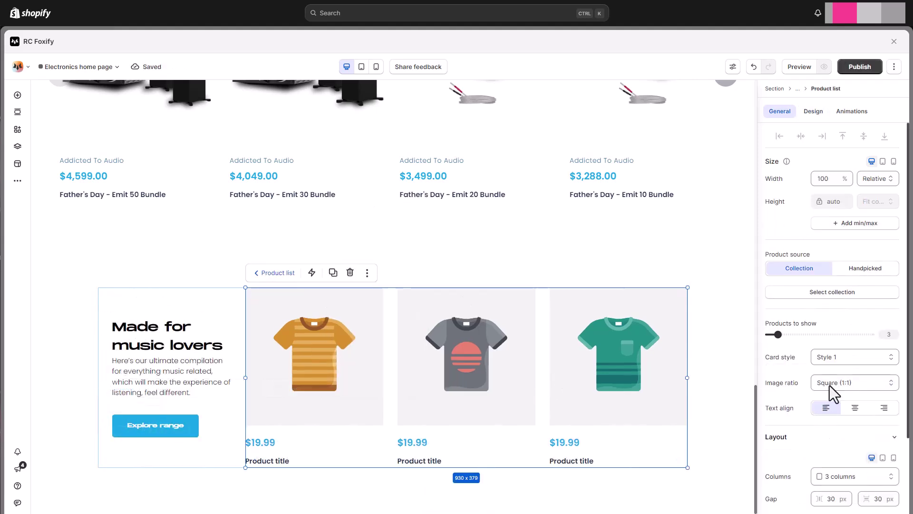
# Source the product list from the Made for music lovers collection, showing 8 products
pyautogui.click(842, 293)
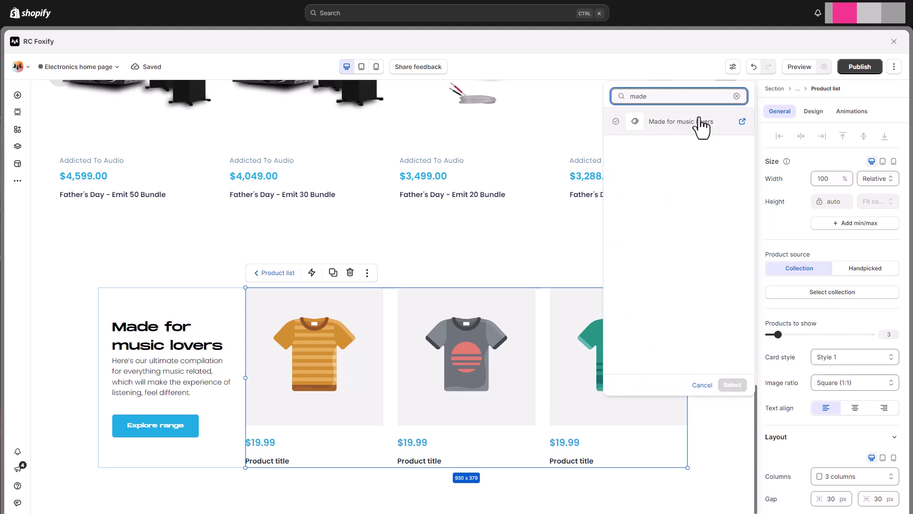
pyautogui.click(692, 124)
pyautogui.click(733, 385)
pyautogui.moveTo(778, 373); pyautogui.dragTo(782, 371)
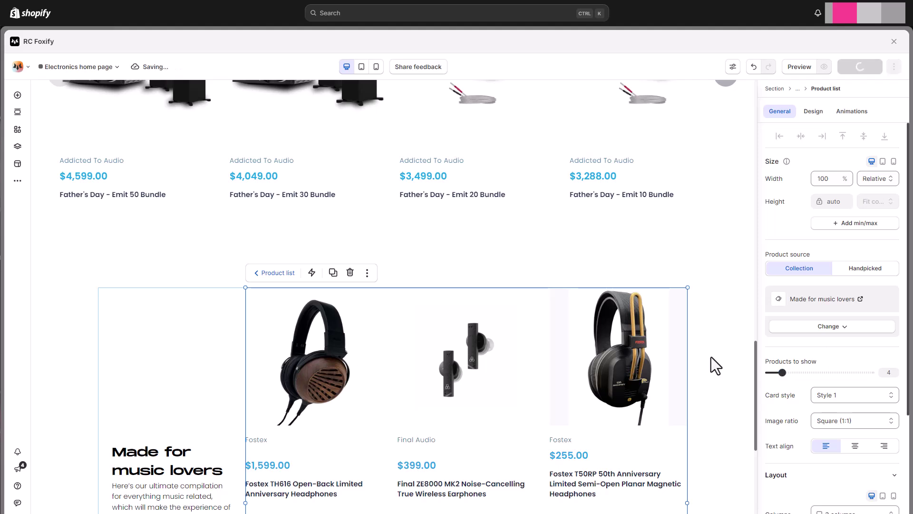
pyautogui.moveTo(782, 372); pyautogui.dragTo(799, 372)
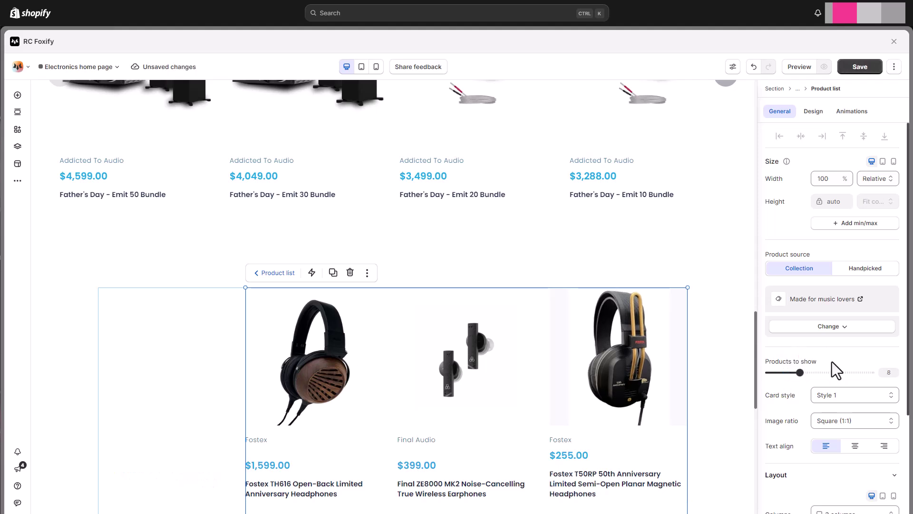
# Set card style and image ratio to use the theme settings, then save
pyautogui.scroll(-1, 832, 361)
pyautogui.click(846, 347)
pyautogui.click(847, 369)
pyautogui.click(846, 373)
pyautogui.click(846, 395)
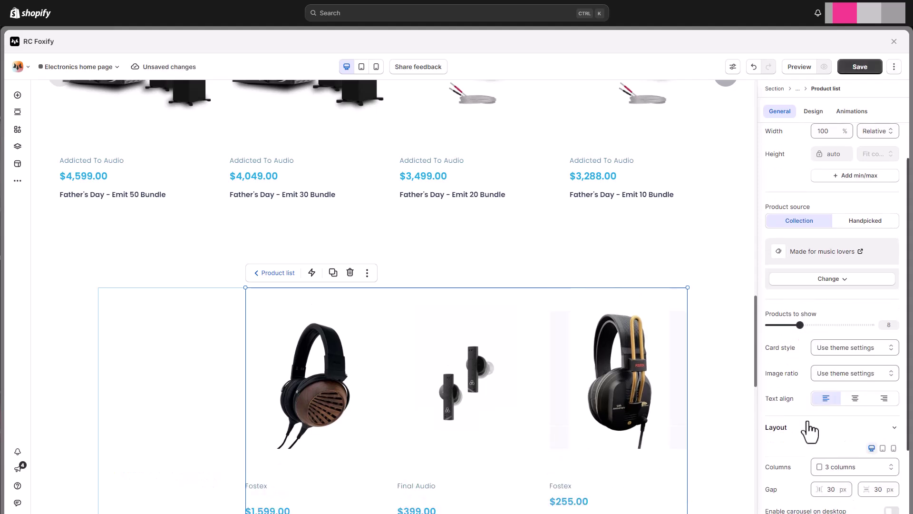
pyautogui.hotkey('ctrl', 's')
# Lay the products out in 4 columns with a horizontal gap of 6
pyautogui.scroll(-1, 817, 421)
pyautogui.click(828, 420)
pyautogui.click(828, 419)
pyautogui.click(828, 419)
pyautogui.click(837, 260)
pyautogui.hotkey('ctrl', 's')
pyautogui.scroll(-2, 573, 373)
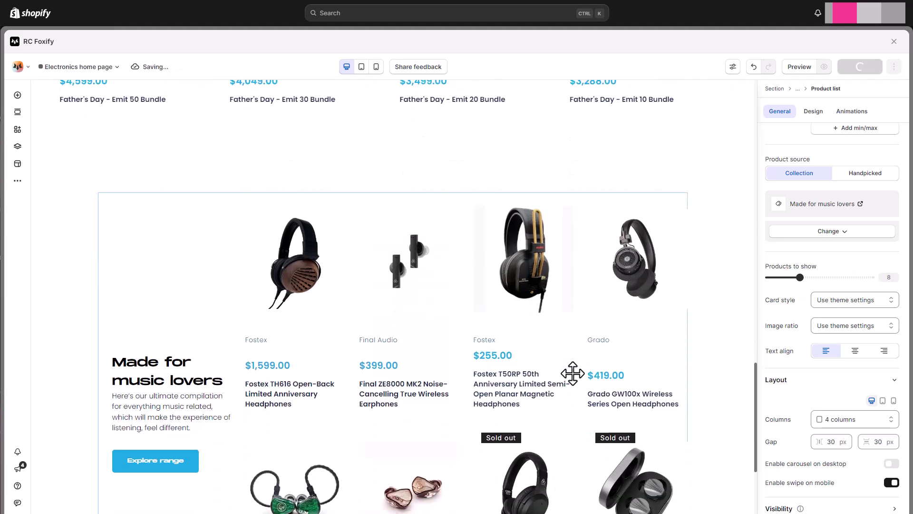
pyautogui.scroll(-1, 806, 388)
pyautogui.click(832, 404)
pyautogui.write('6')
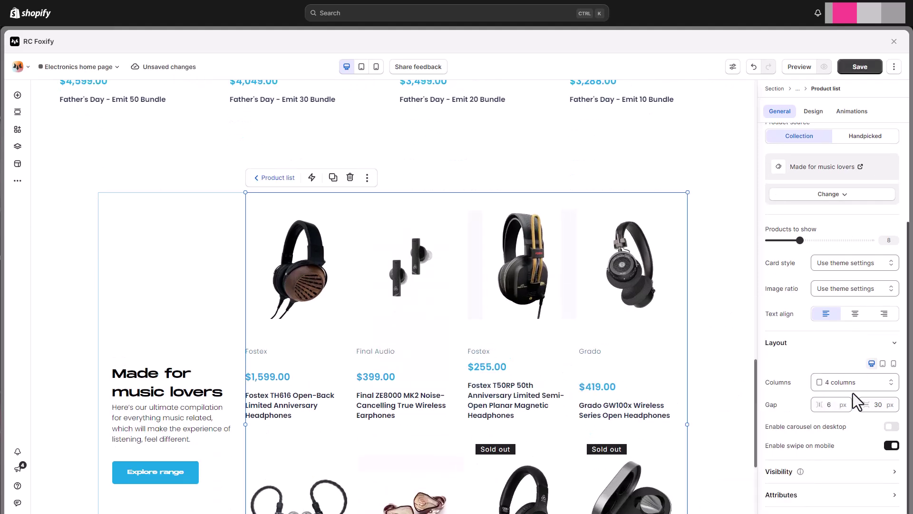
# Turn the grid into a desktop carousel without a page counter and with floating side arrows
pyautogui.click(891, 426)
pyautogui.scroll(-3, 830, 373)
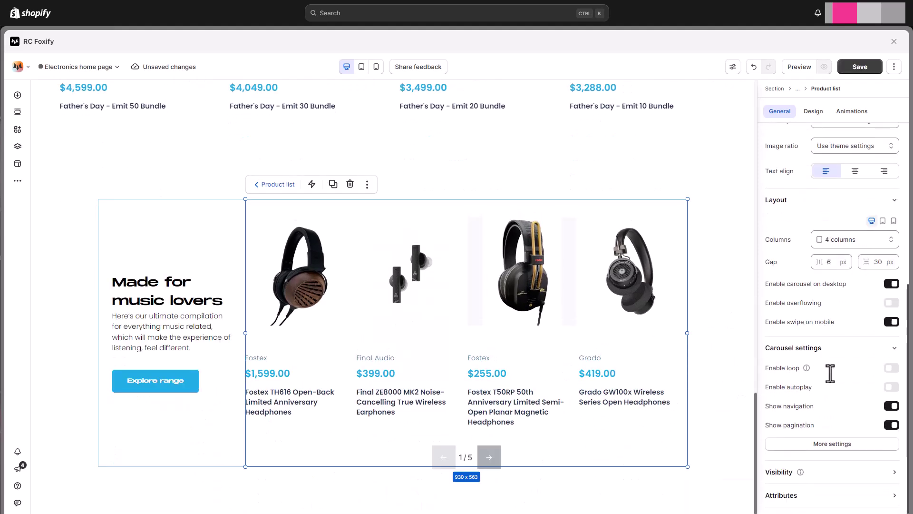
pyautogui.click(891, 425)
pyautogui.click(849, 443)
pyautogui.click(719, 453)
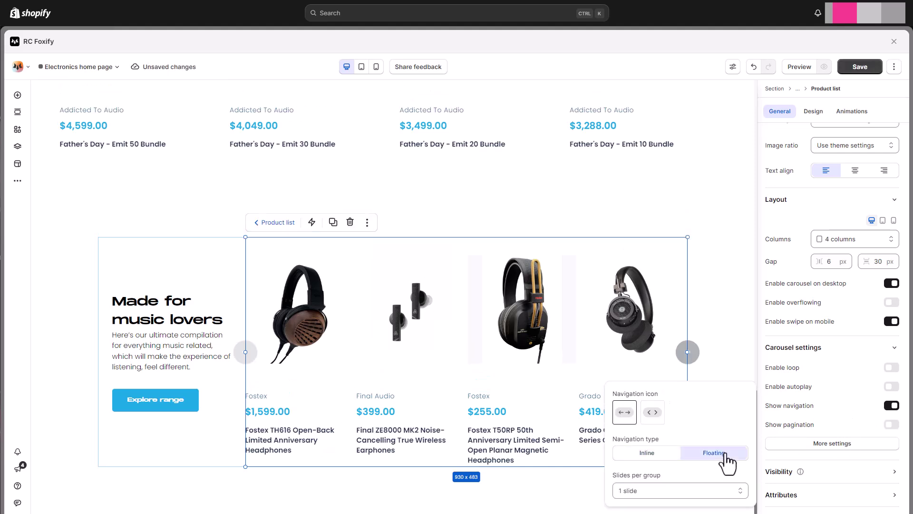
pyautogui.click(724, 335)
# Constrain the section to the theme's fixed width, give the grid a #fafafa background, and save
pyautogui.click(725, 335)
pyautogui.click(778, 296)
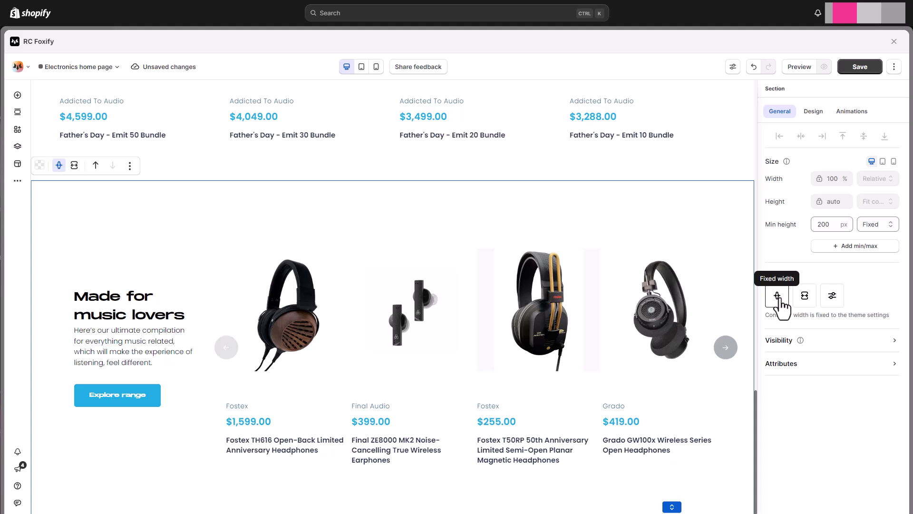
pyautogui.click(203, 389)
pyautogui.click(216, 443)
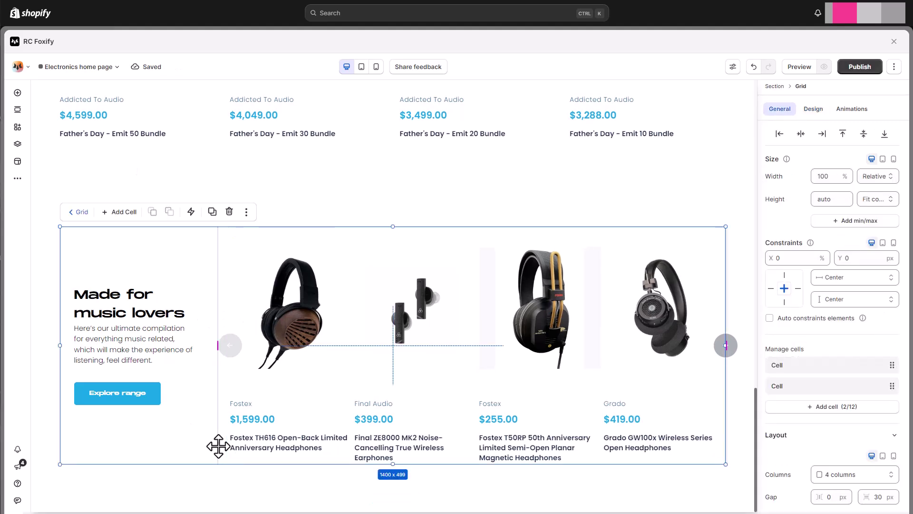
pyautogui.scroll(-3, 807, 295)
pyautogui.scroll(-2, 826, 433)
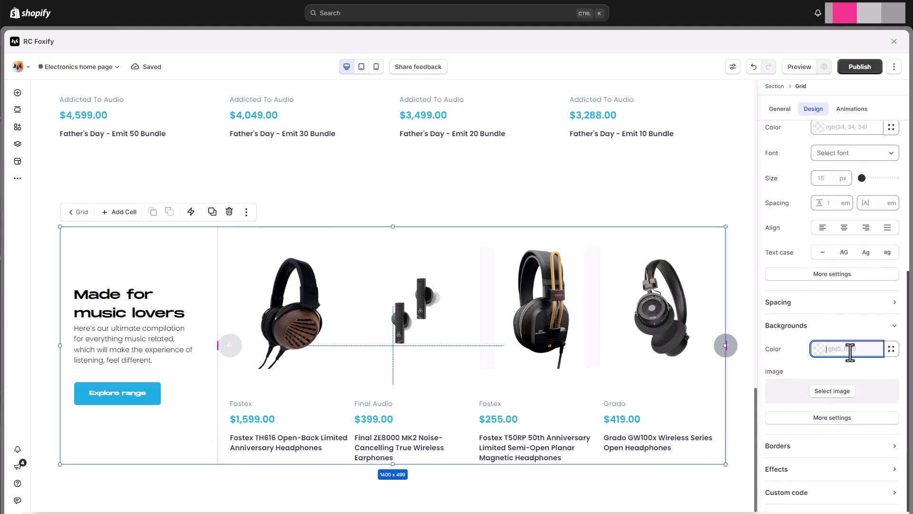
pyautogui.click(848, 349)
pyautogui.hotkey('ctrl', 's')
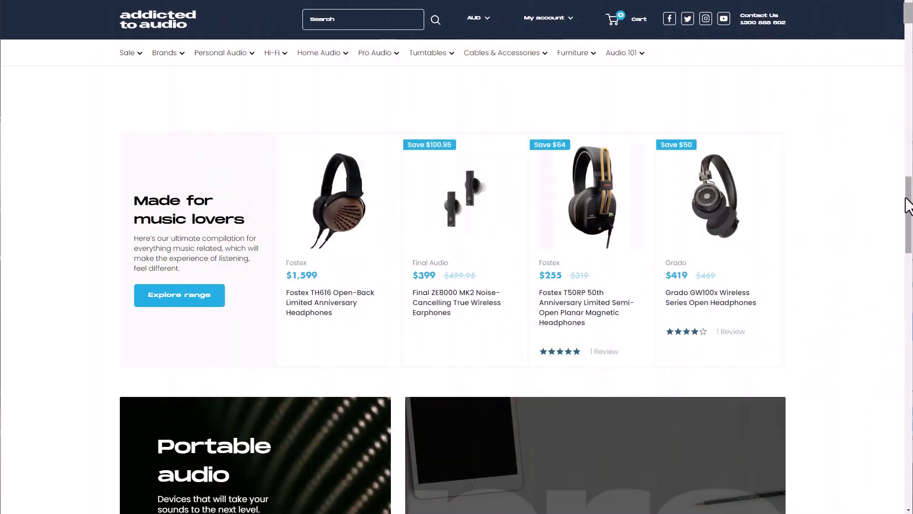
# Scroll the storefront down to the Portable audio, Dictionary and Bespoke Audio Solutions tiles
pyautogui.scroll(-4, 907, 205)
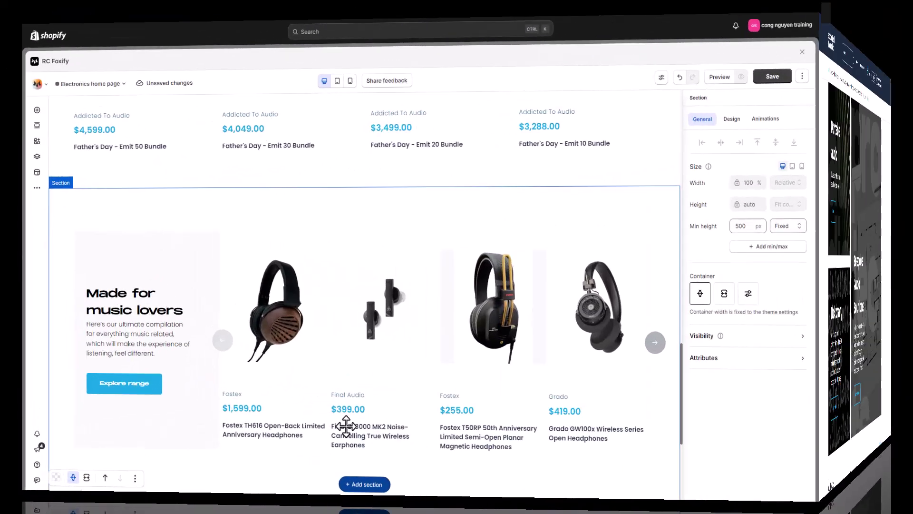
pyautogui.scroll(-4, 352, 419)
# Place the Mi Air Purifier banner grid from the designed sections into the empty section and save
pyautogui.click(353, 407)
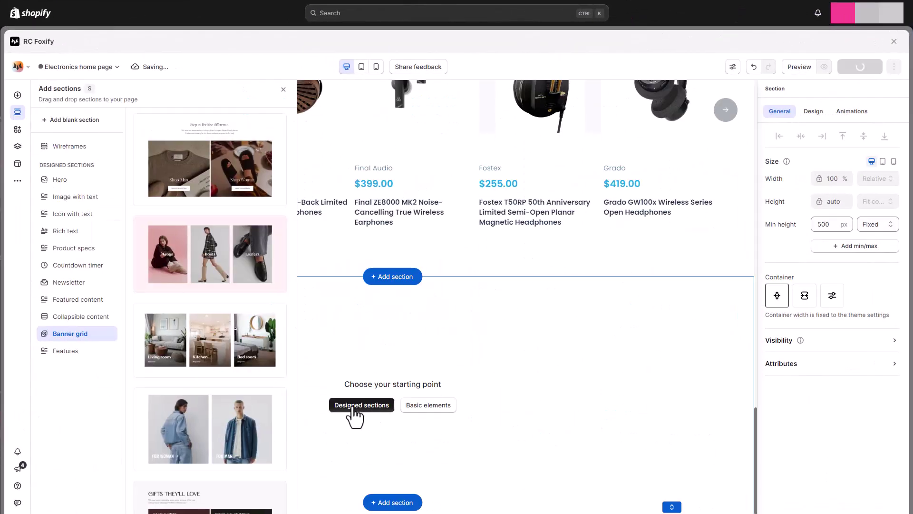
pyautogui.scroll(-8, 225, 345)
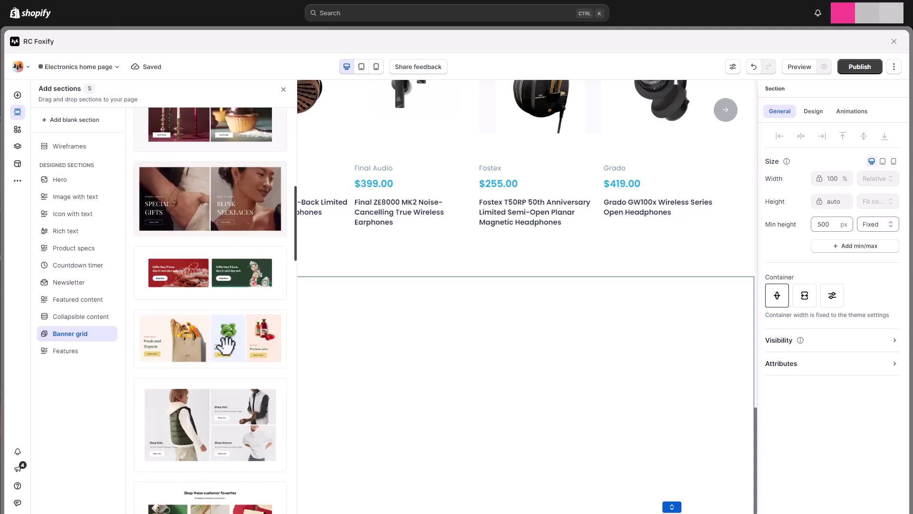
pyautogui.scroll(-10, 226, 344)
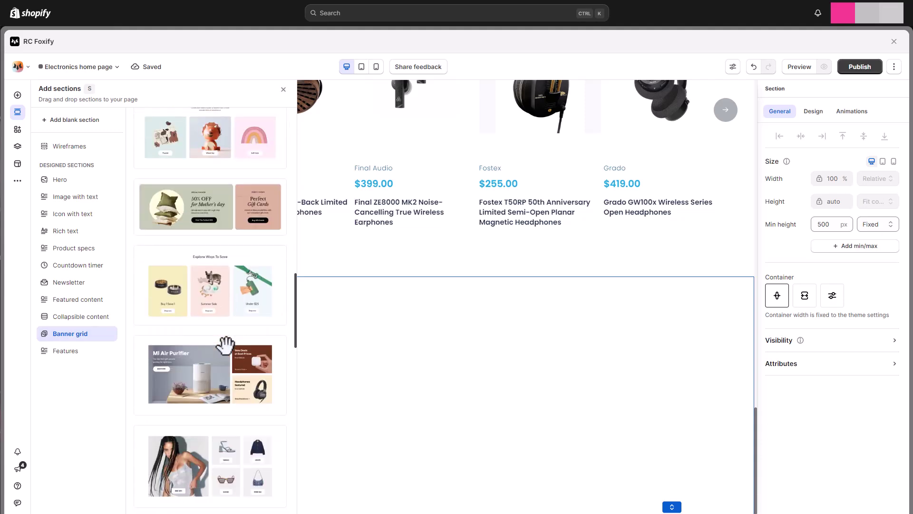
pyautogui.moveTo(199, 338); pyautogui.dragTo(301, 349)
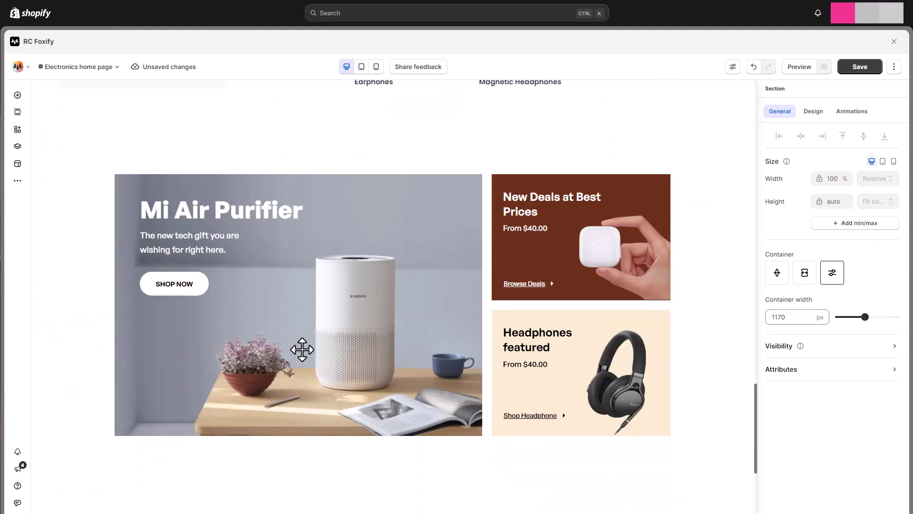
pyautogui.hotkey('ctrl', 's')
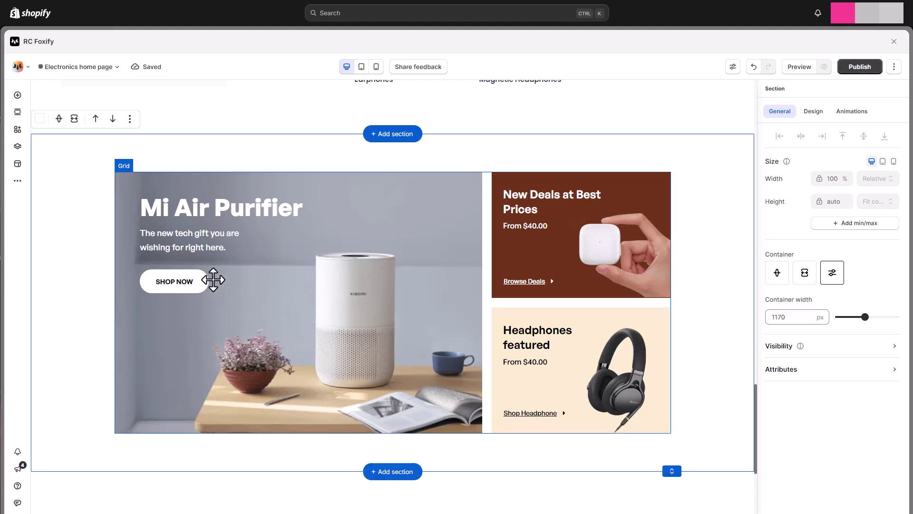
# Set the first banner cell to span 1 column and 1 row, then save
pyautogui.click(210, 272)
pyautogui.click(805, 367)
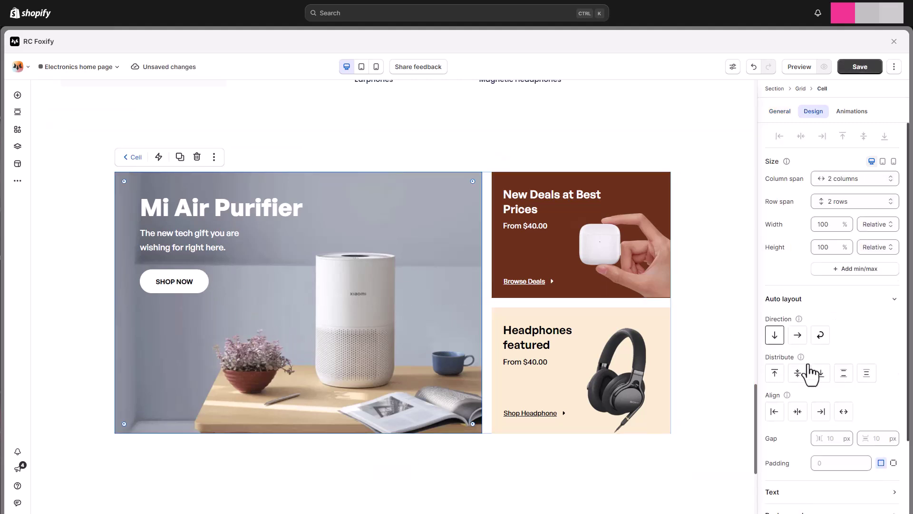
pyautogui.click(835, 184)
pyautogui.click(835, 195)
pyautogui.click(835, 199)
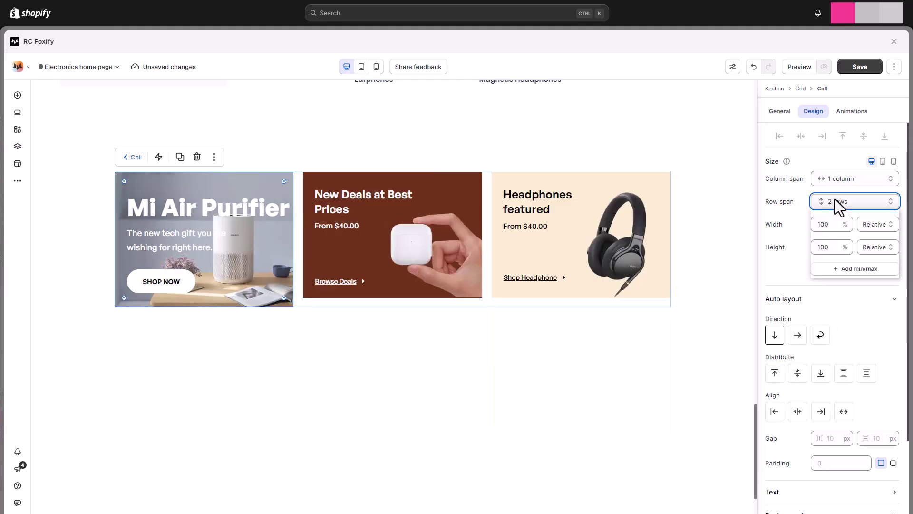
pyautogui.click(835, 215)
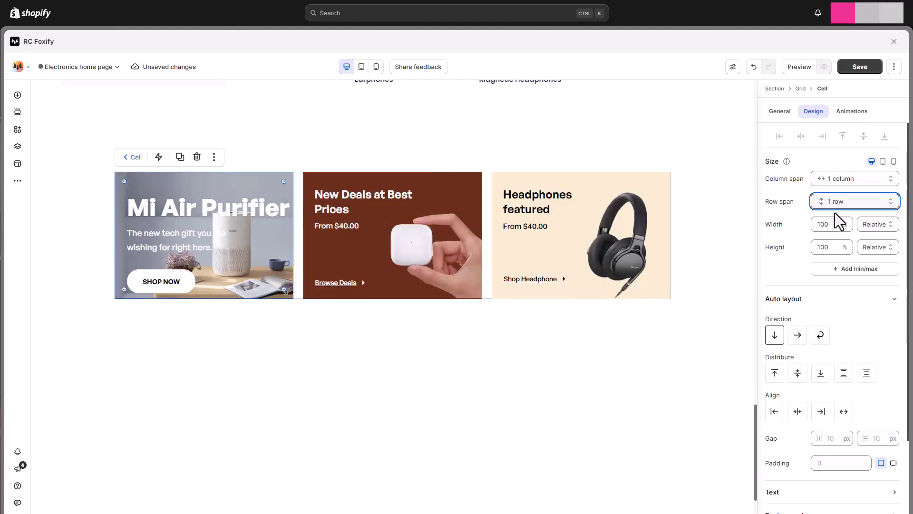
pyautogui.hotkey('ctrl', 's')
# Make the New Deals cell span 2 columns and 2 rows
pyautogui.click(298, 200)
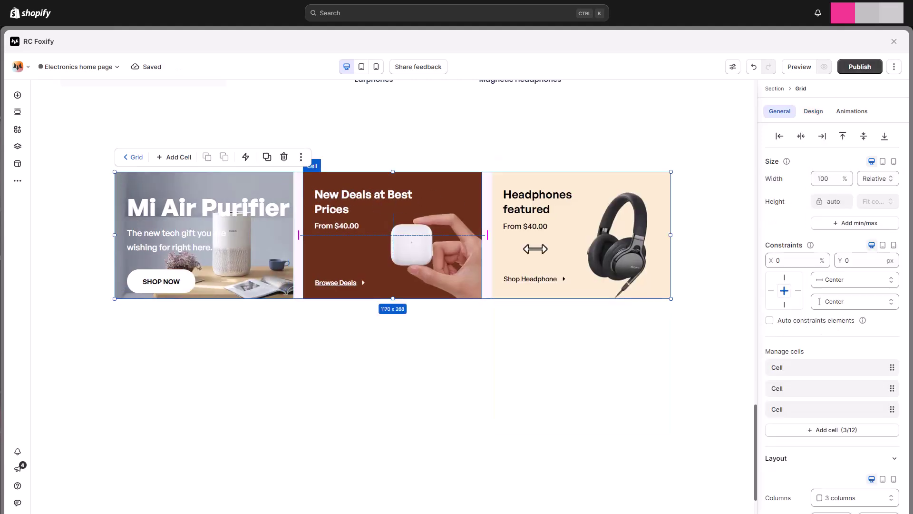
pyautogui.click(799, 389)
pyautogui.click(860, 185)
pyautogui.click(862, 201)
pyautogui.click(862, 200)
pyautogui.click(859, 227)
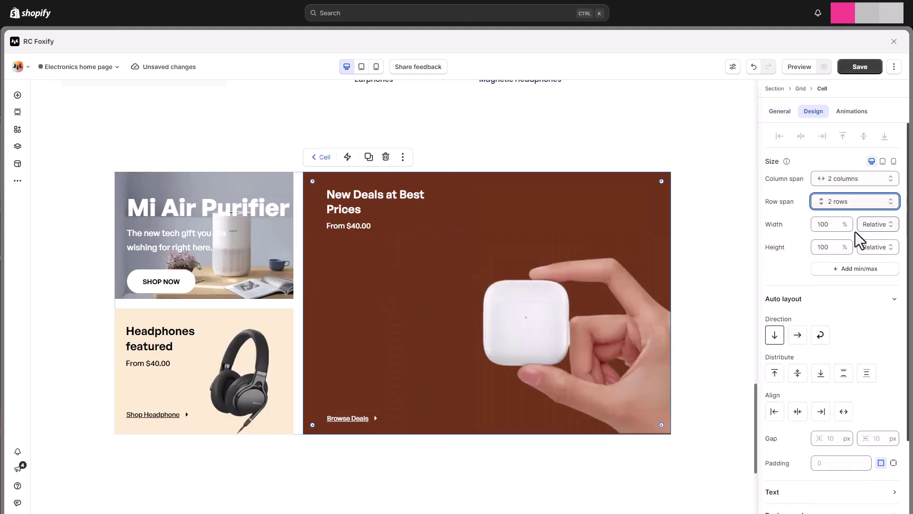
pyautogui.click(799, 299)
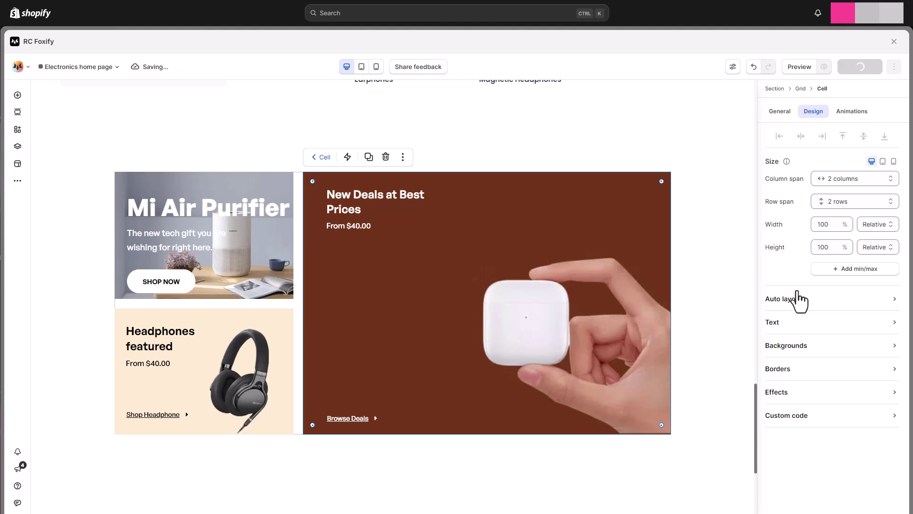
pyautogui.click(799, 299)
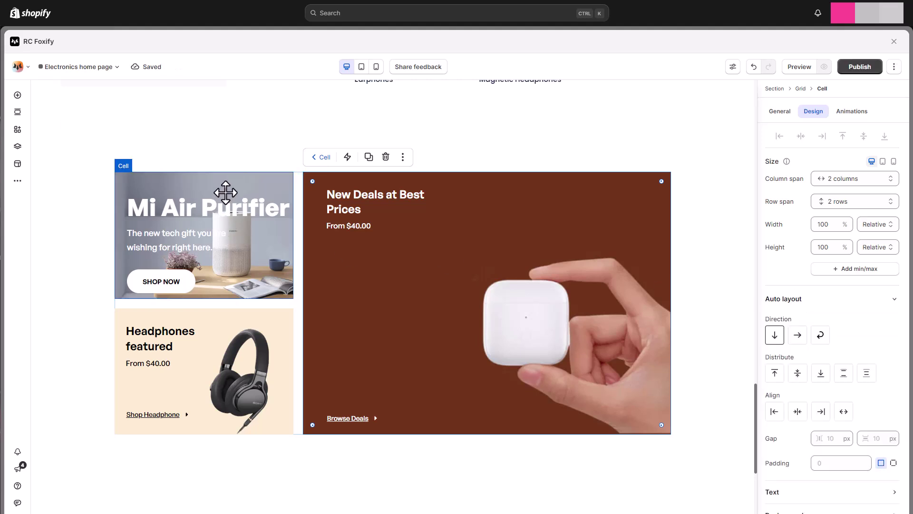
# Replace the first tile's image with portal_audio and the New Deals image with audio_solution
pyautogui.click(18, 147)
pyautogui.click(143, 298)
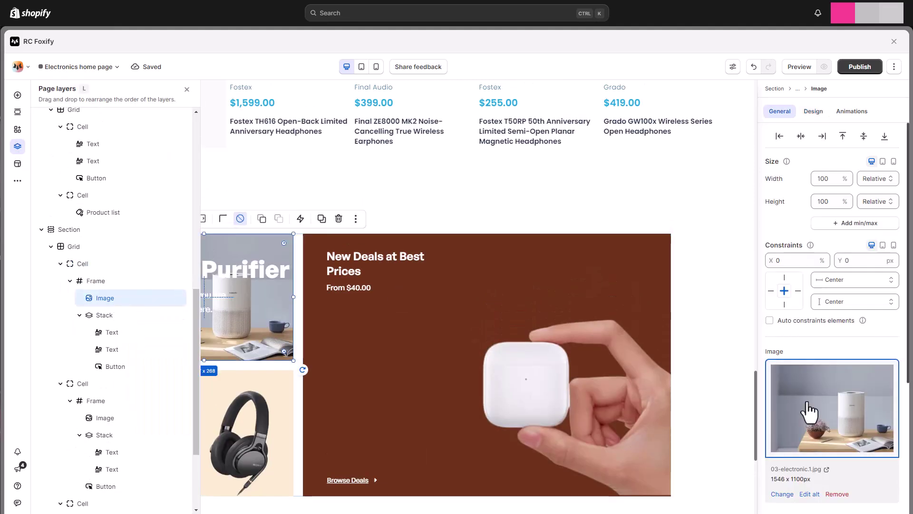
pyautogui.scroll(-1, 808, 411)
pyautogui.click(781, 446)
pyautogui.click(618, 104)
pyautogui.write('por')
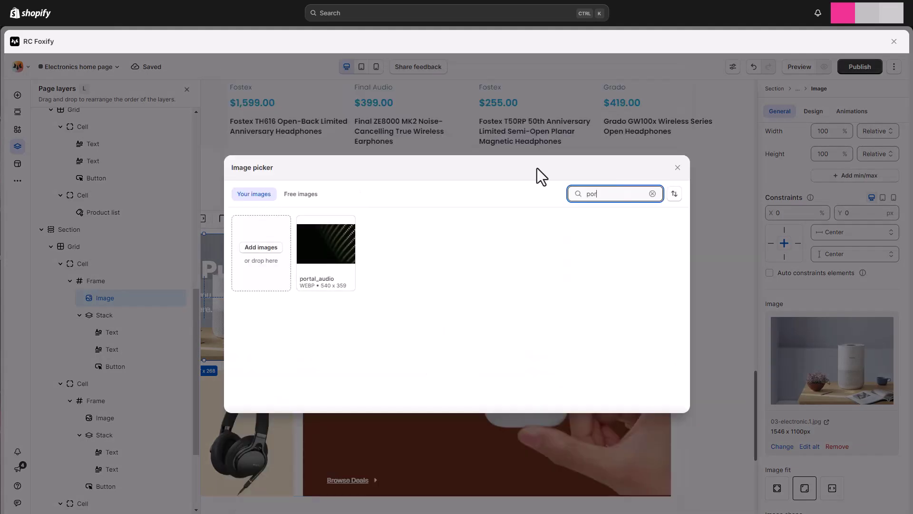
pyautogui.click(326, 245)
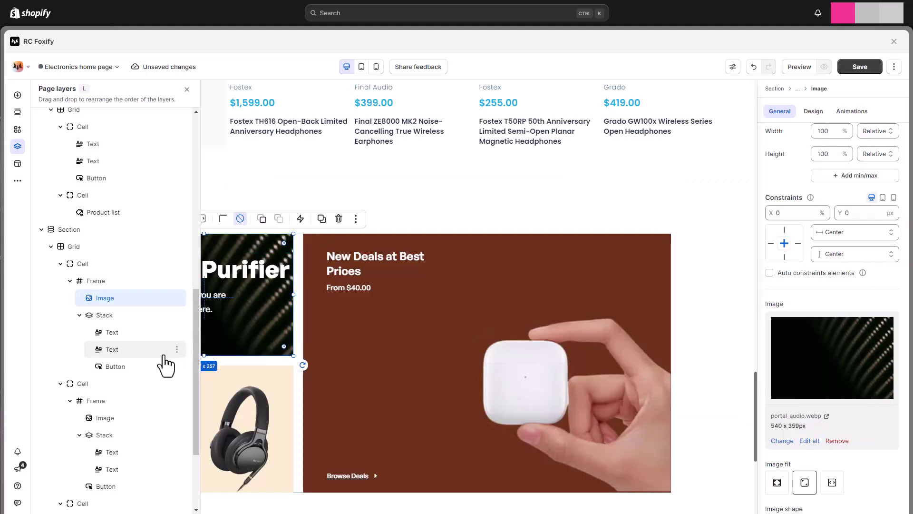
pyautogui.click(118, 419)
pyautogui.click(782, 445)
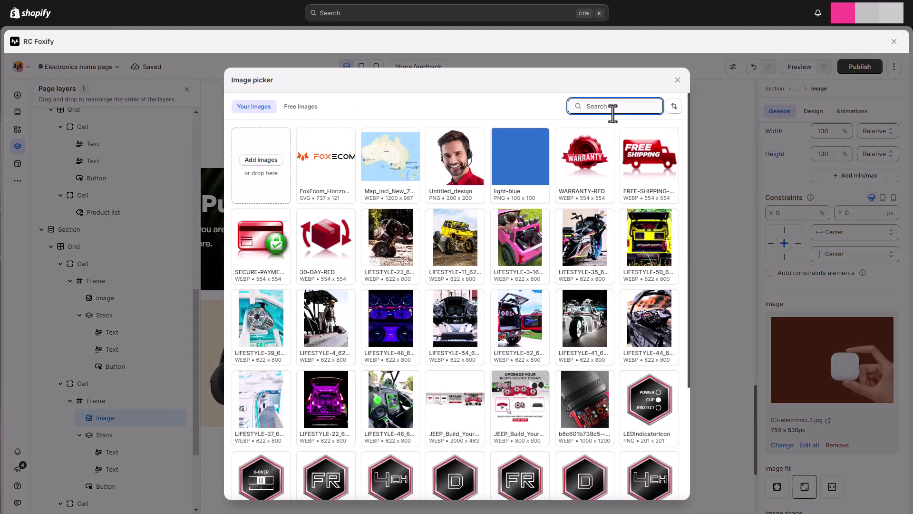
pyautogui.write('audi')
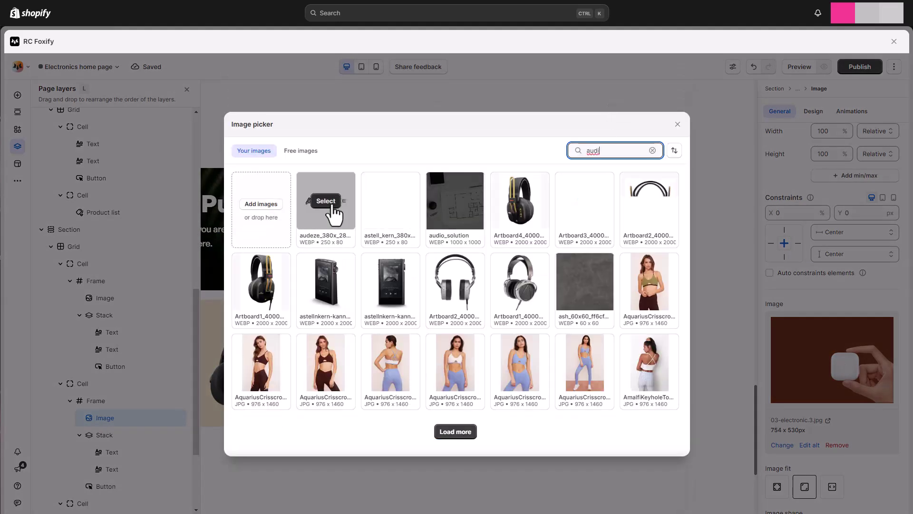
pyautogui.click(449, 209)
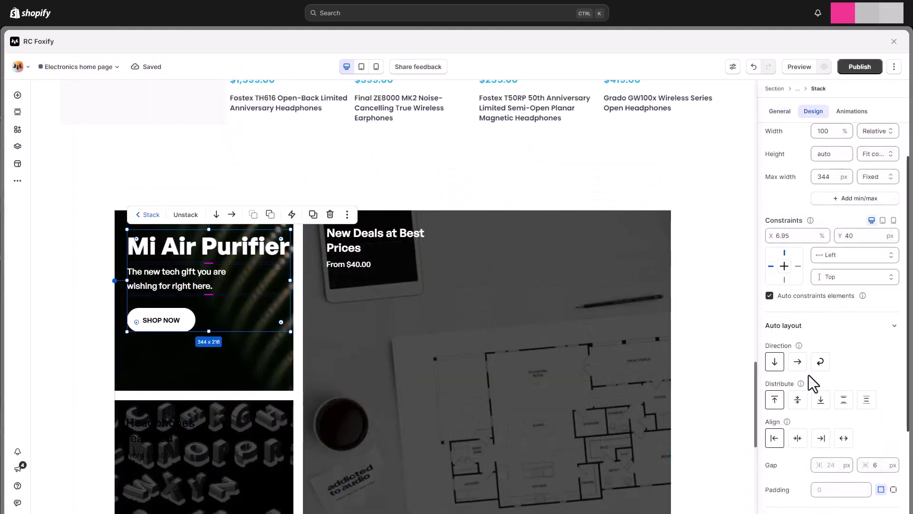
# Centre the first tile's text block with 48px padding, then save
pyautogui.click(800, 404)
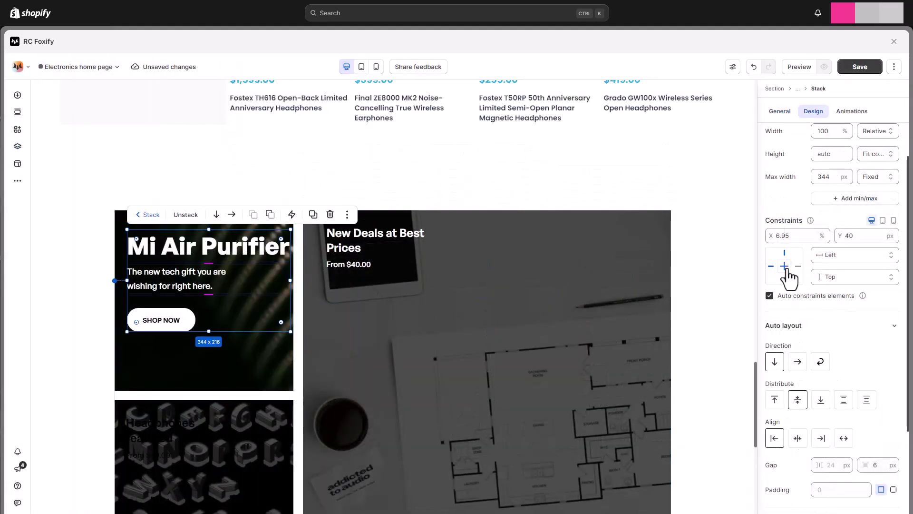
pyautogui.click(784, 266)
pyautogui.scroll(-2, 840, 327)
pyautogui.click(845, 395)
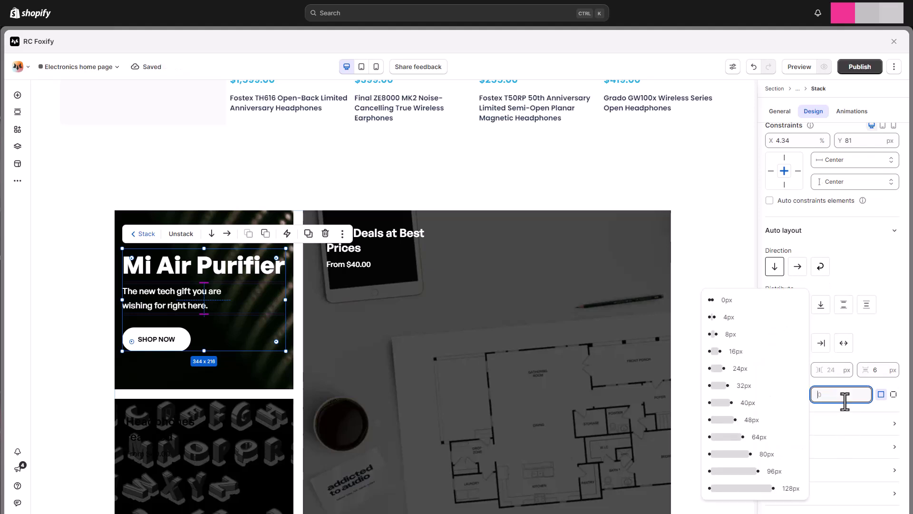
pyautogui.write('48')
pyautogui.click(878, 370)
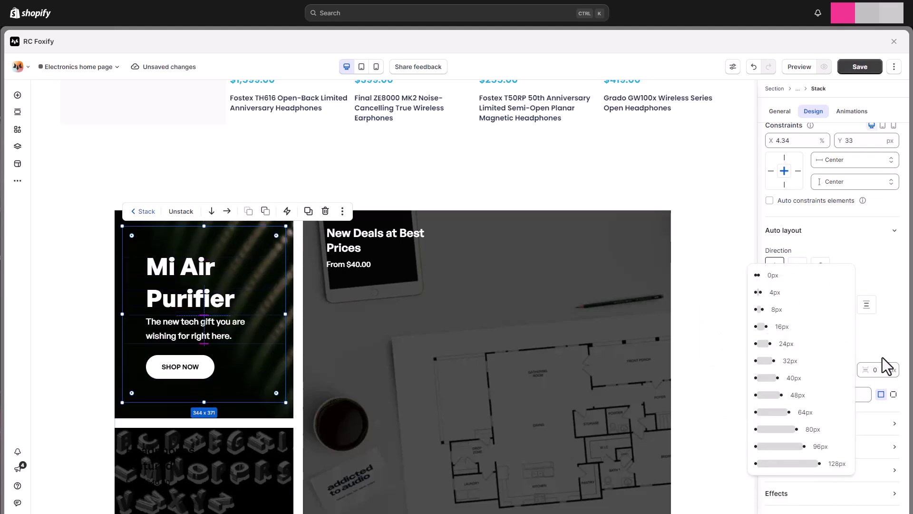
pyautogui.hotkey('ctrl', 's')
# Change the Mi Air Purifier heading to 'Portable Audio' and set its font to MonumentExtended
pyautogui.click(184, 283)
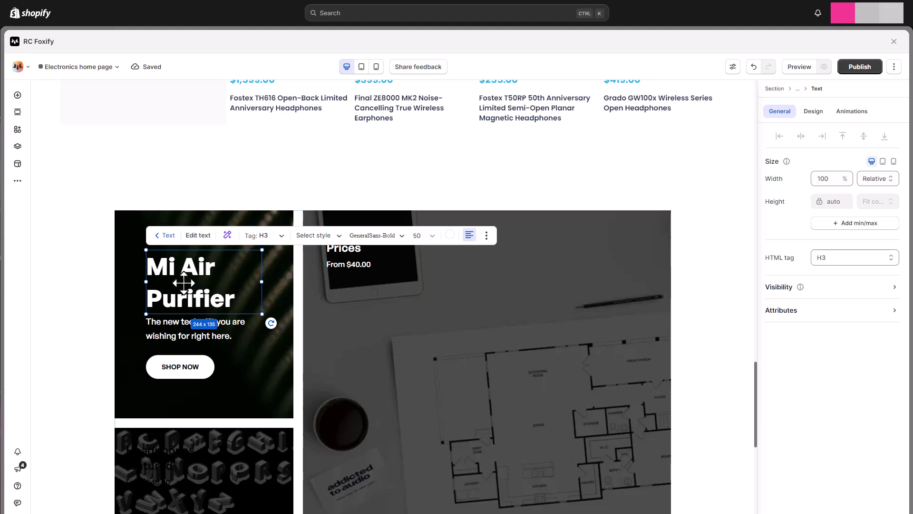
pyautogui.doubleClick(209, 250)
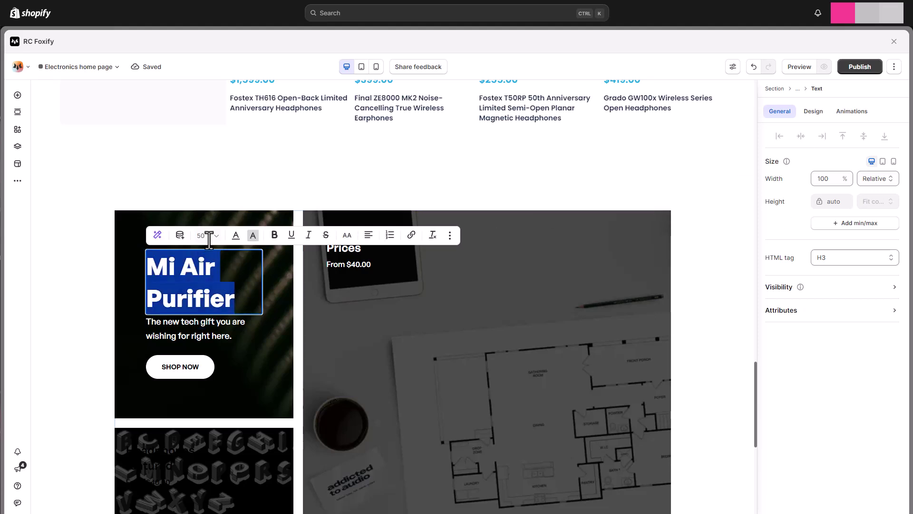
pyautogui.write('Porta')
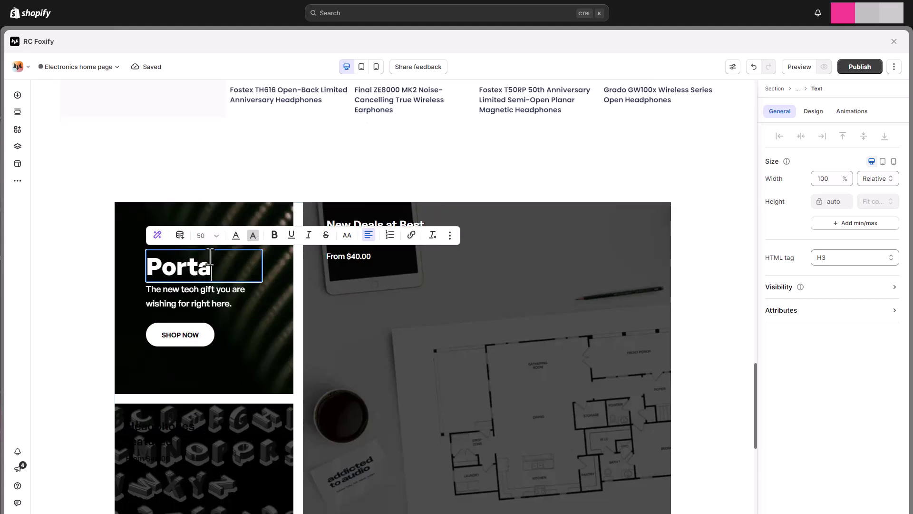
pyautogui.write('ble Audio')
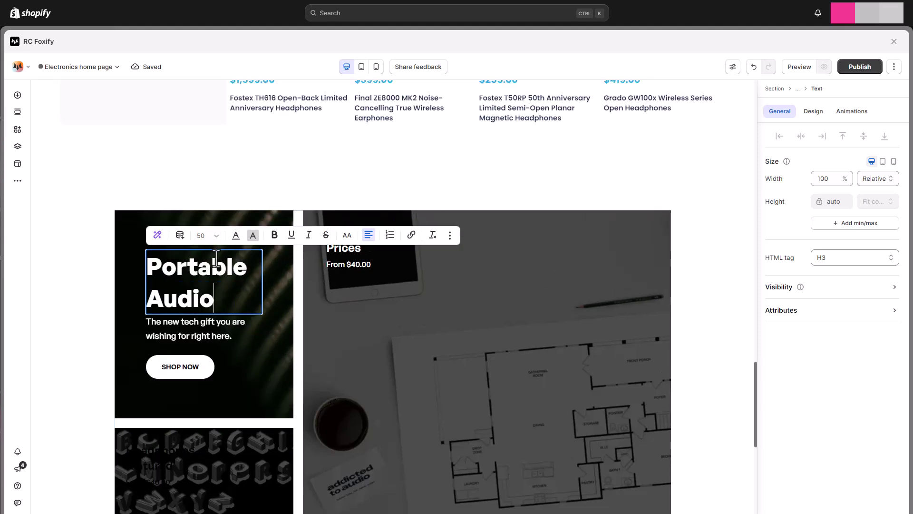
pyautogui.click(814, 112)
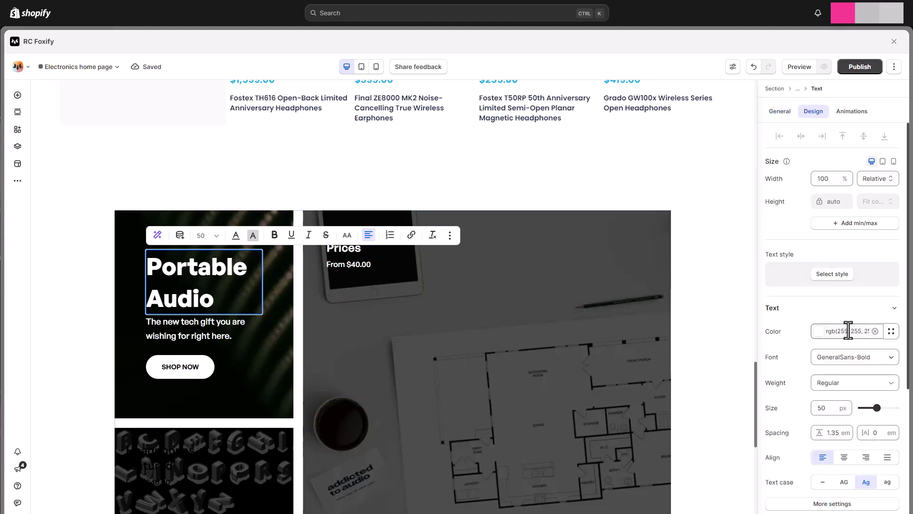
pyautogui.click(856, 359)
pyautogui.click(867, 210)
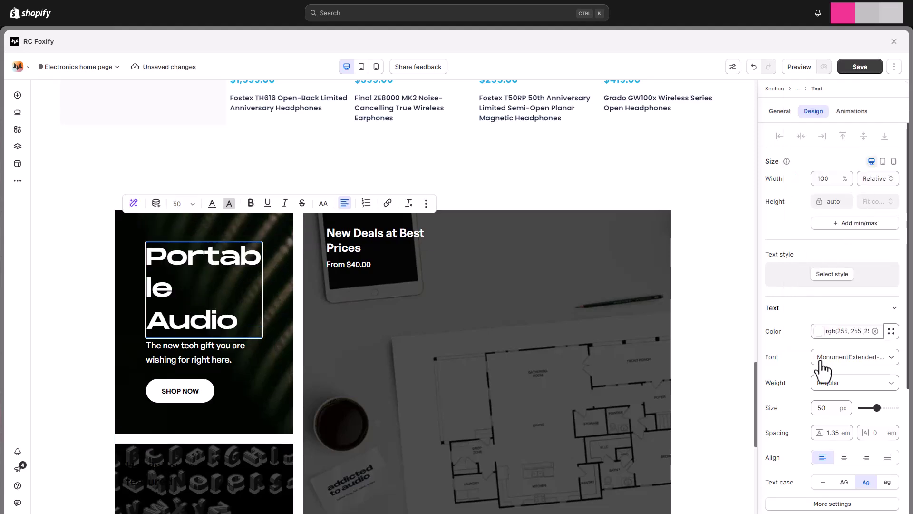
pyautogui.click(830, 408)
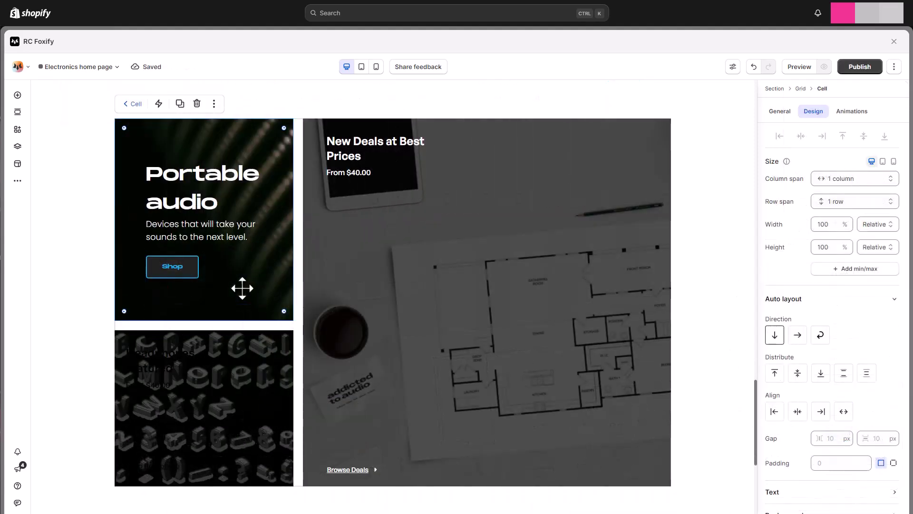
# Duplicate the Portable audio cell, reorder the copy in Page layers, and delete the extra third cell
pyautogui.click(214, 104)
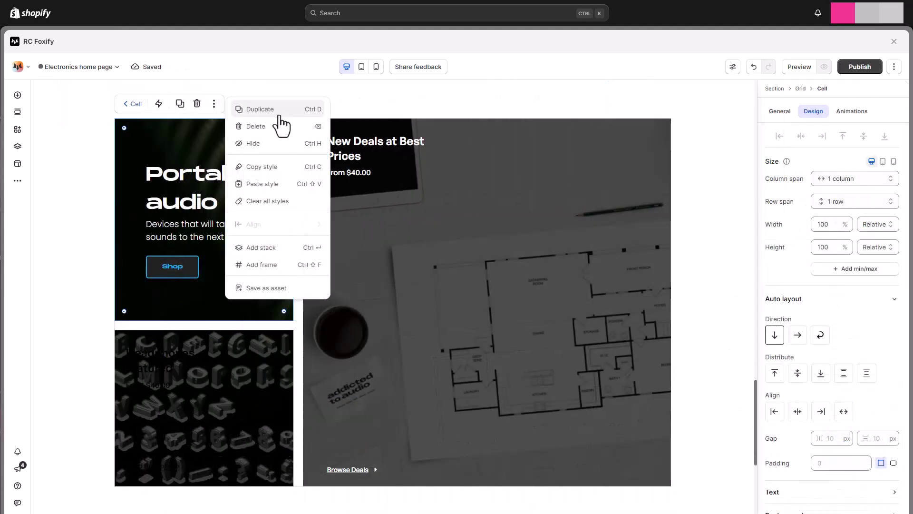
pyautogui.click(279, 115)
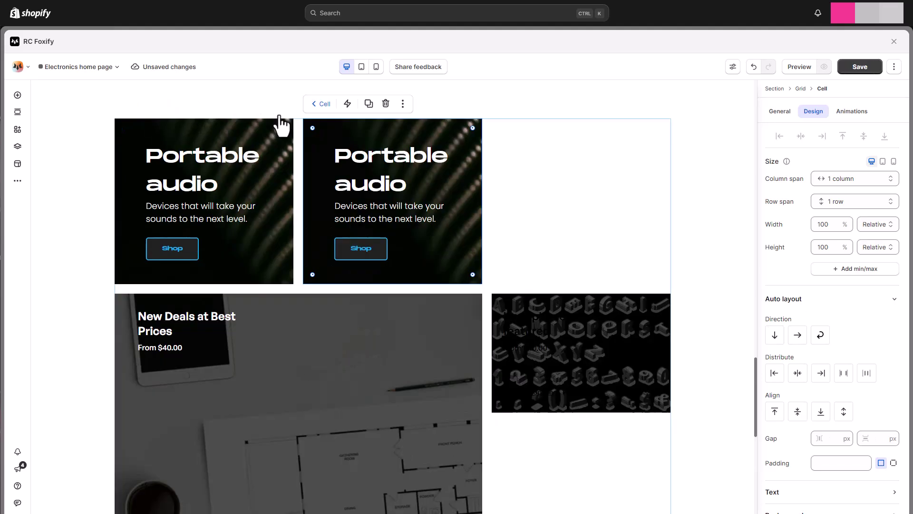
pyautogui.click(17, 146)
pyautogui.scroll(-4, 102, 333)
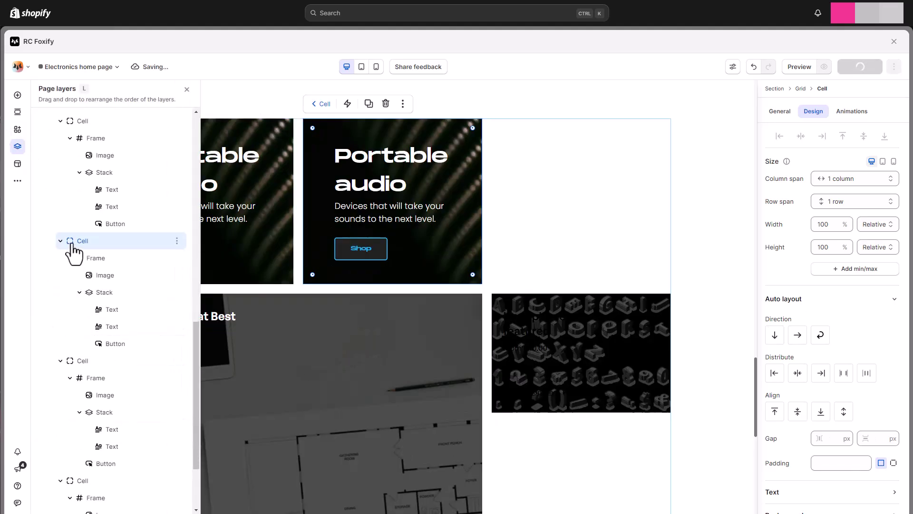
pyautogui.moveTo(146, 243); pyautogui.dragTo(106, 471)
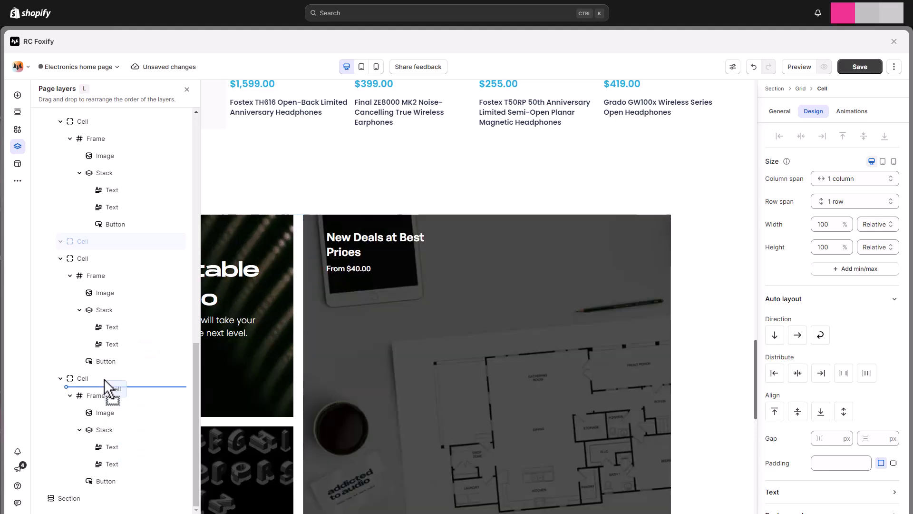
pyautogui.moveTo(104, 378); pyautogui.dragTo(107, 370)
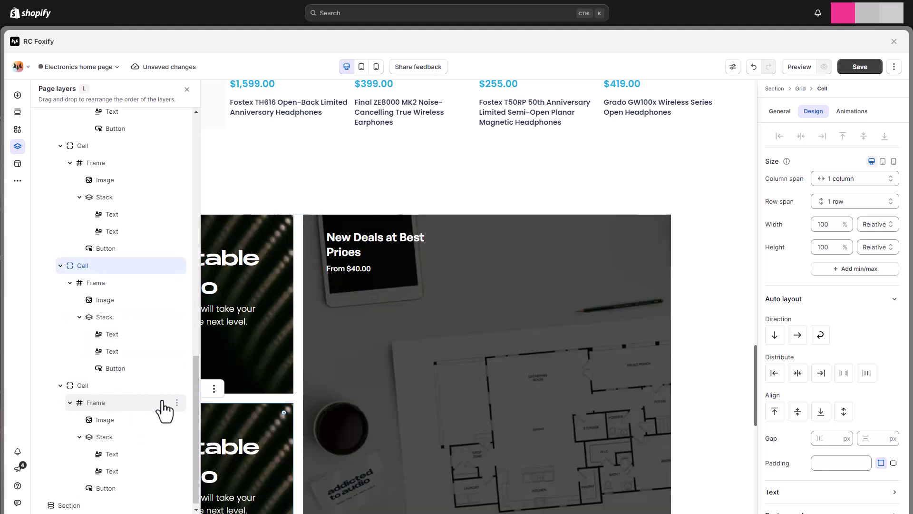
pyautogui.click(176, 385)
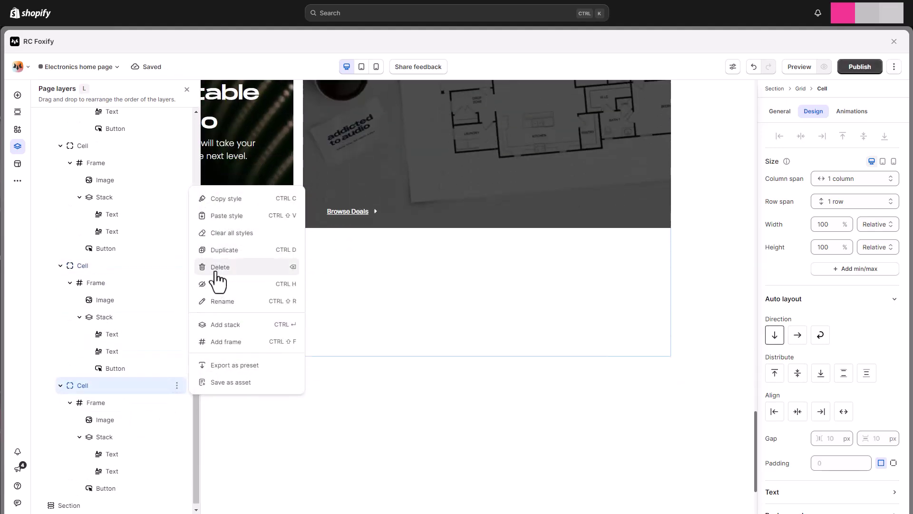
pyautogui.click(219, 267)
pyautogui.click(268, 281)
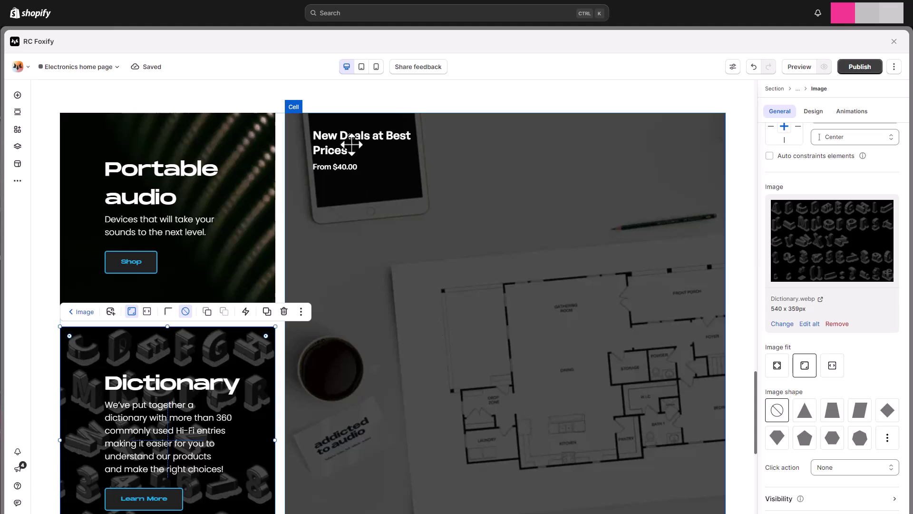
# Move the Browse Deals link into the New Deals heading stack
pyautogui.click(351, 144)
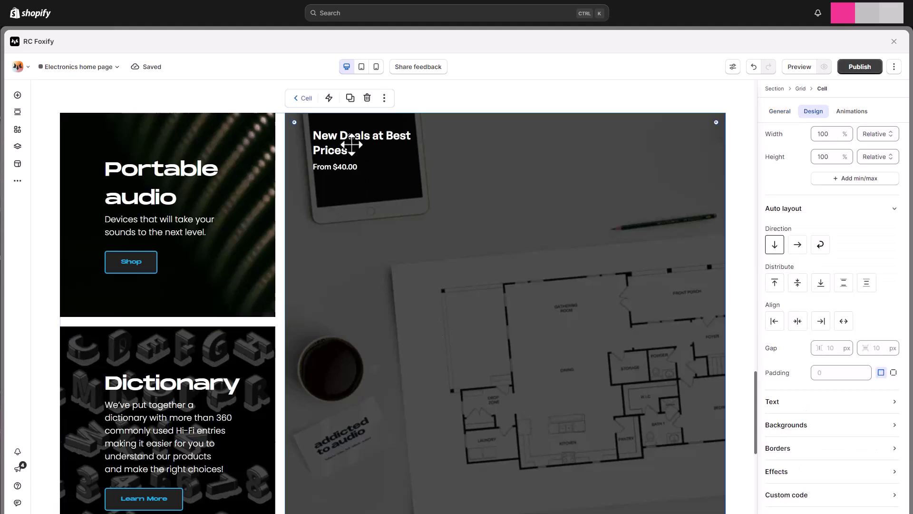
pyautogui.click(368, 144)
pyautogui.click(340, 143)
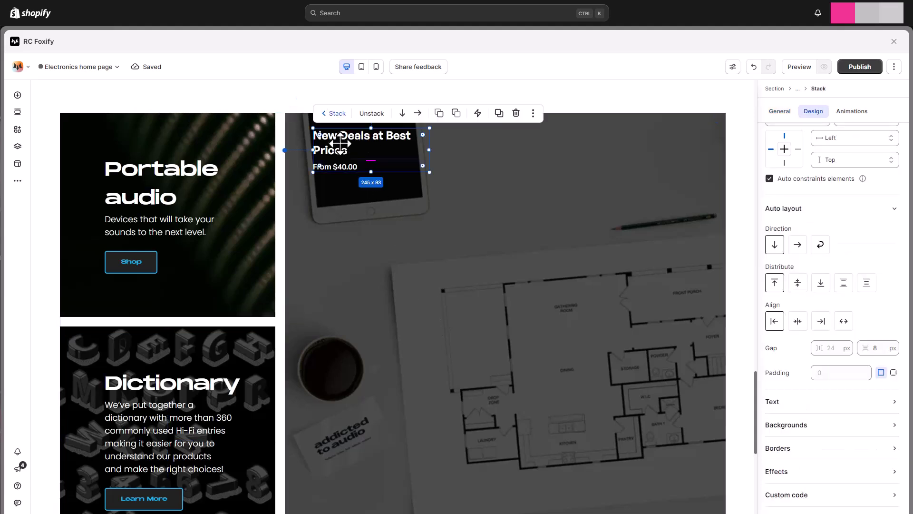
pyautogui.scroll(-3, 364, 248)
pyautogui.scroll(2, 369, 304)
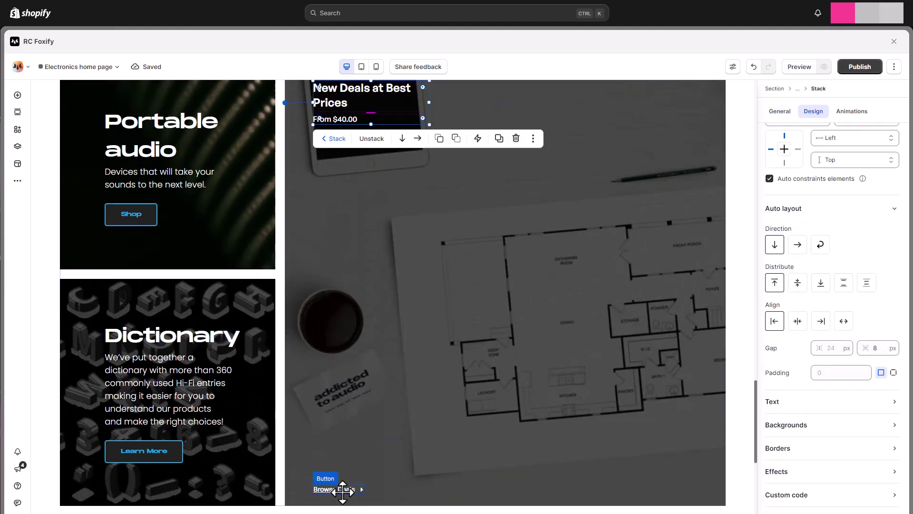
pyautogui.moveTo(339, 468); pyautogui.dragTo(369, 125)
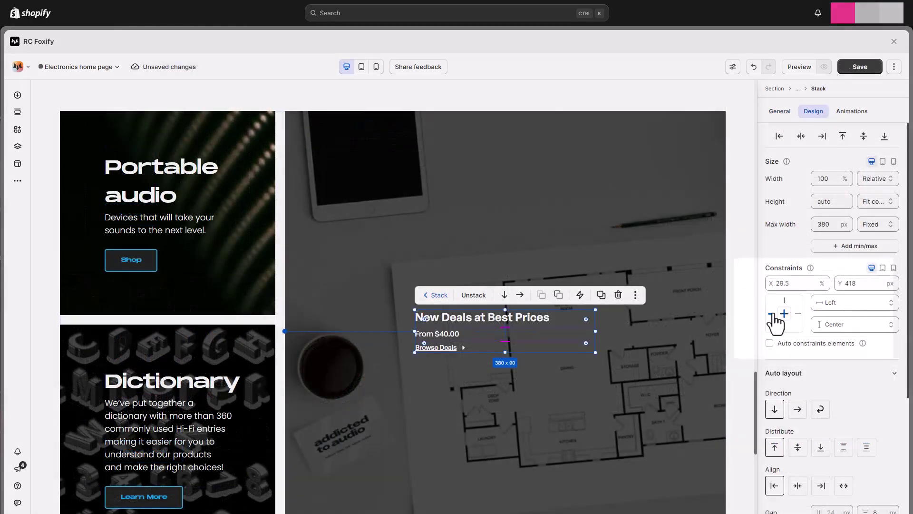
# Give the New Deals stack an X constraint of 10 and 50 px padding
pyautogui.tripleClick(797, 283)
pyautogui.write('10')
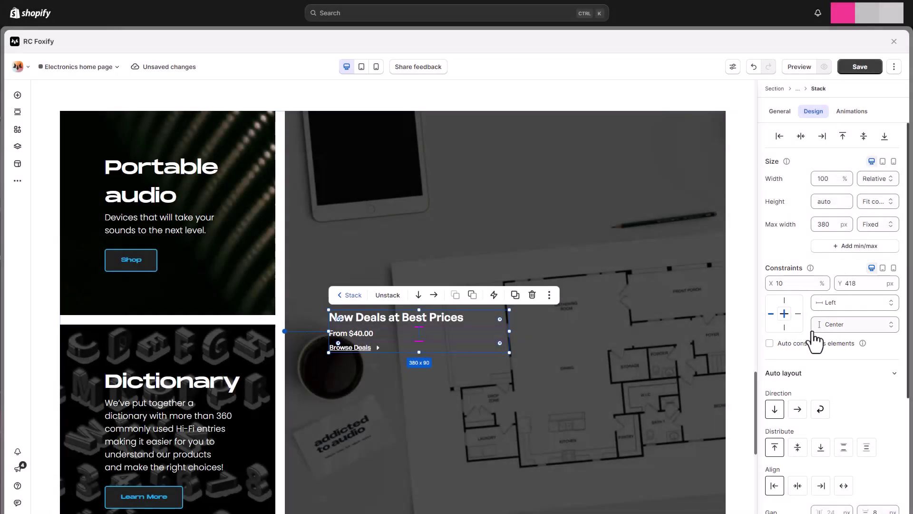
pyautogui.scroll(-2, 847, 347)
pyautogui.scroll(-2, 876, 355)
pyautogui.click(894, 373)
pyautogui.click(823, 373)
pyautogui.write('50')
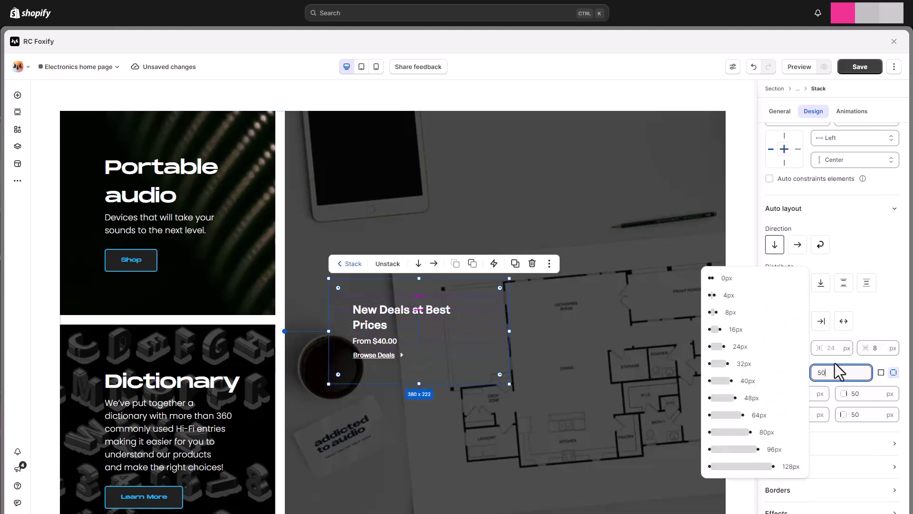
pyautogui.press('Return')
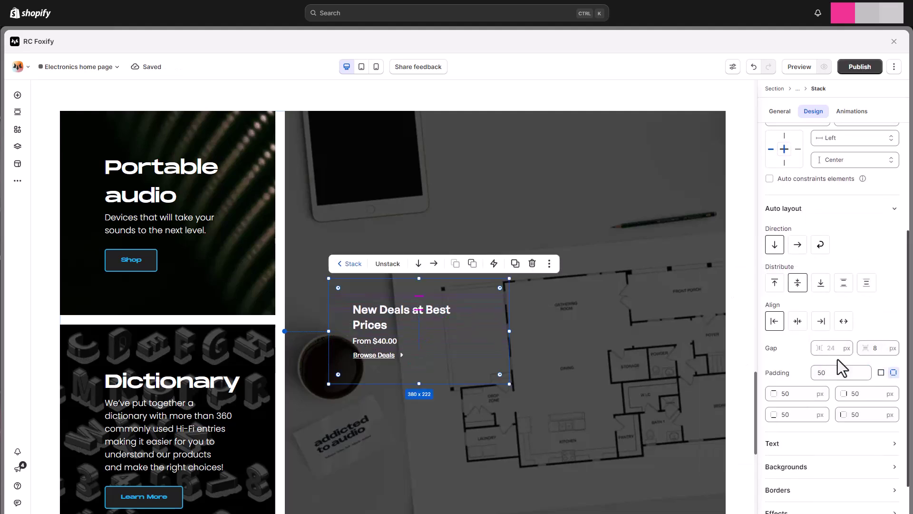
pyautogui.scroll(5, 837, 333)
# Paste the Portable audio heading style onto New Deals and retitle it 'Bespoke Audio Solutions'
pyautogui.click(407, 310)
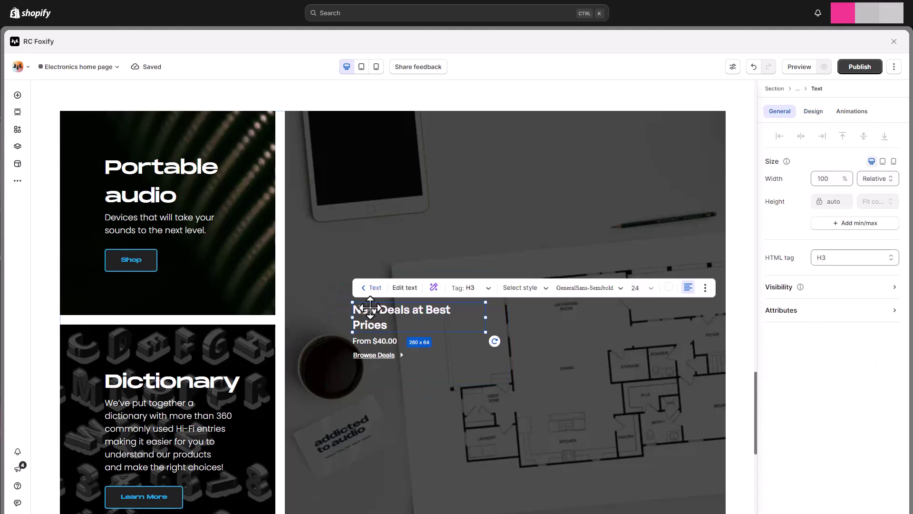
pyautogui.click(189, 180)
pyautogui.click(189, 179)
pyautogui.click(527, 139)
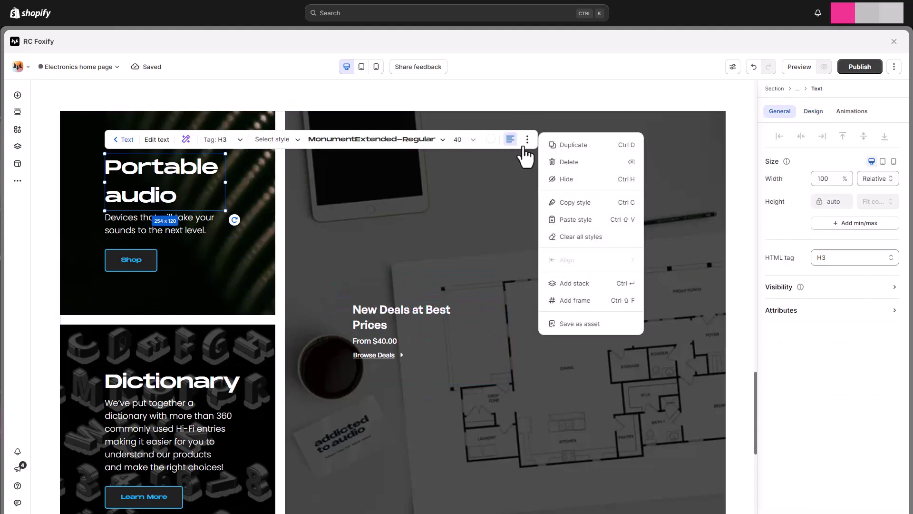
pyautogui.click(589, 202)
pyautogui.click(380, 312)
pyautogui.click(380, 313)
pyautogui.click(706, 288)
pyautogui.click(746, 179)
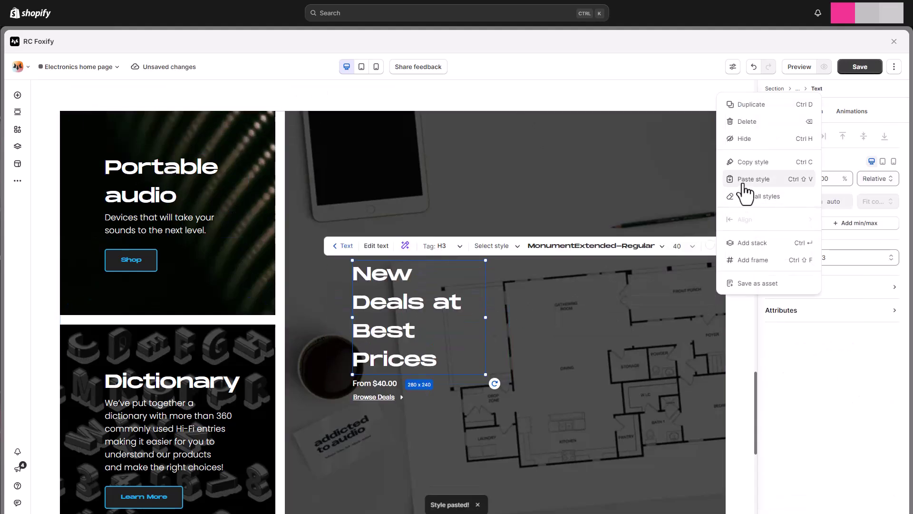
pyautogui.doubleClick(414, 336)
pyautogui.write('Bespoke Audio Solutions')
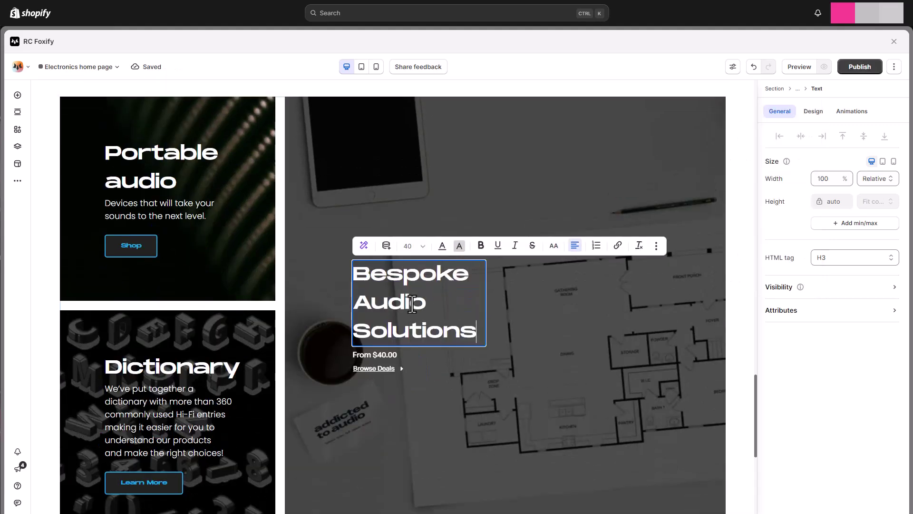
pyautogui.click(542, 287)
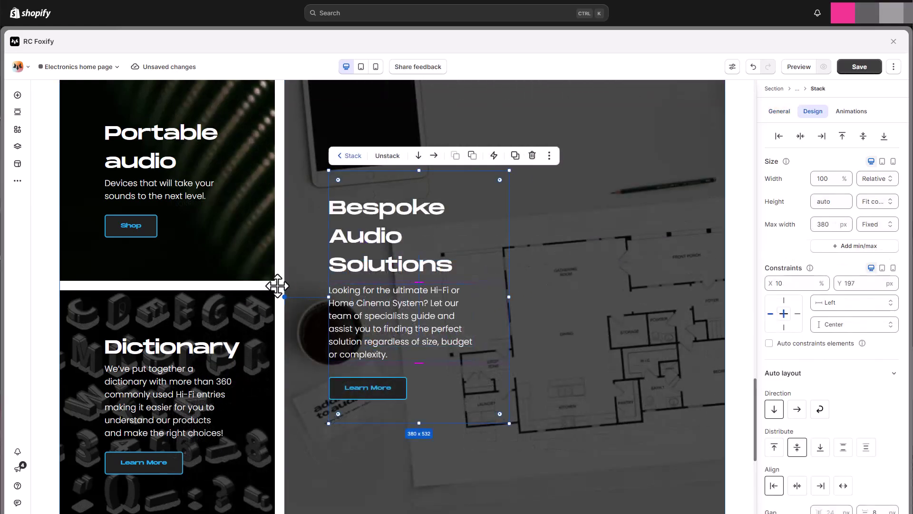
# Set the banner grid's column gap and row gap to 30 px each
pyautogui.click(278, 286)
pyautogui.scroll(-3, 832, 333)
pyautogui.click(830, 424)
pyautogui.write('30')
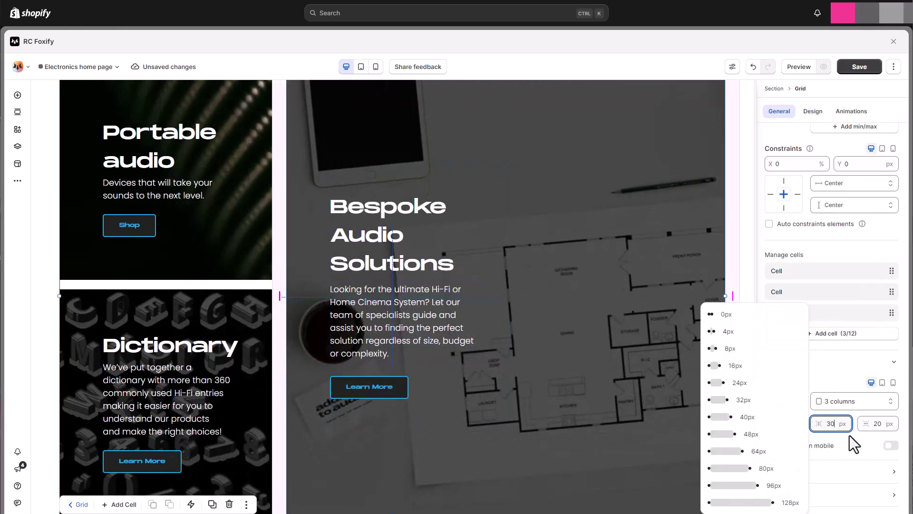
pyautogui.click(877, 423)
pyautogui.write('30')
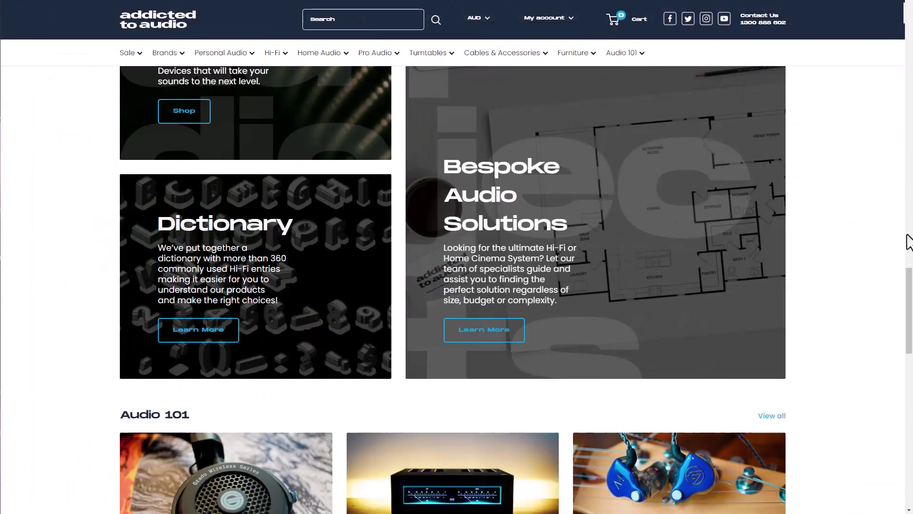
# Scroll the Addicted to Audio home page down to the Audio 101 reviews and Popular brands
pyautogui.scroll(-4, 909, 241)
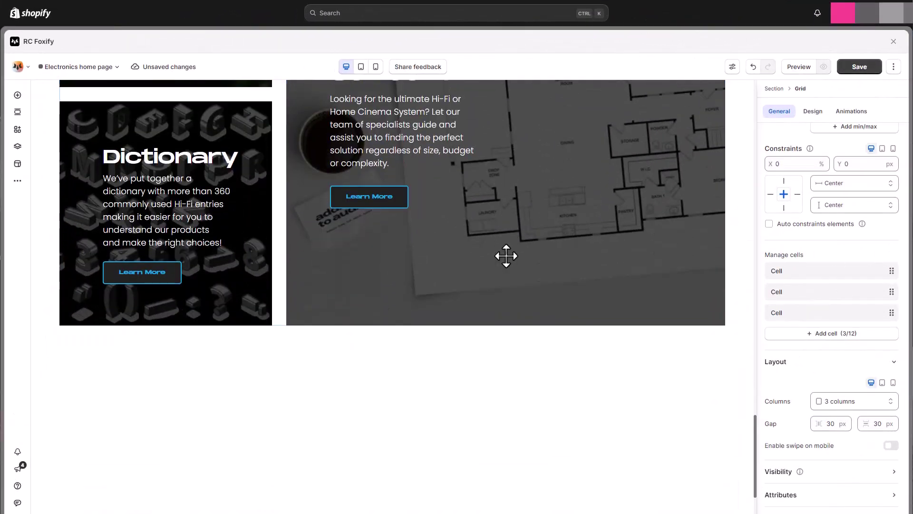
pyautogui.scroll(-2, 404, 347)
pyautogui.scroll(-1, 404, 347)
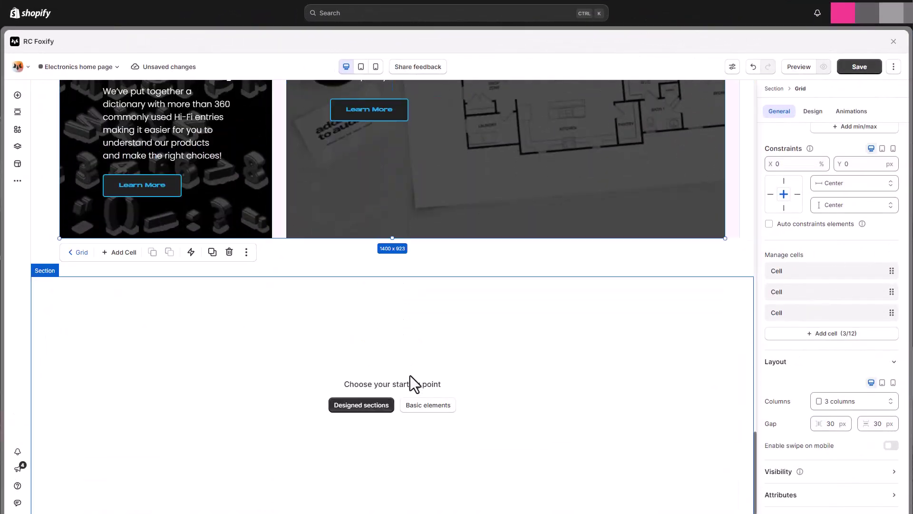
# Add a blog posts block to the empty section and save
pyautogui.click(406, 404)
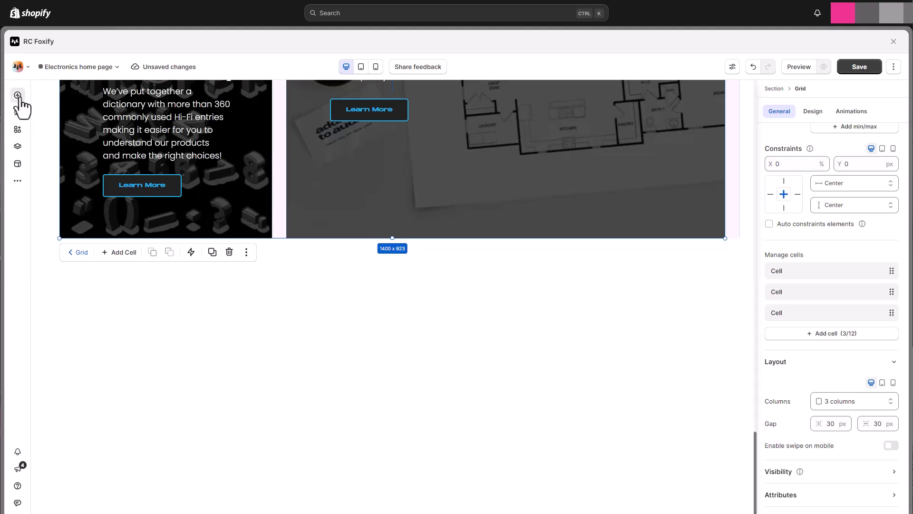
pyautogui.scroll(-1, 98, 430)
pyautogui.click(89, 478)
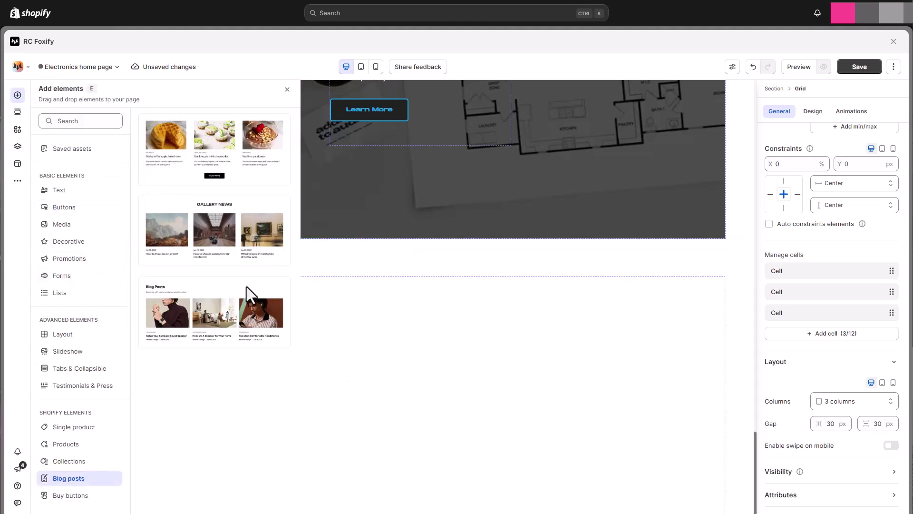
pyautogui.moveTo(257, 306); pyautogui.dragTo(270, 317)
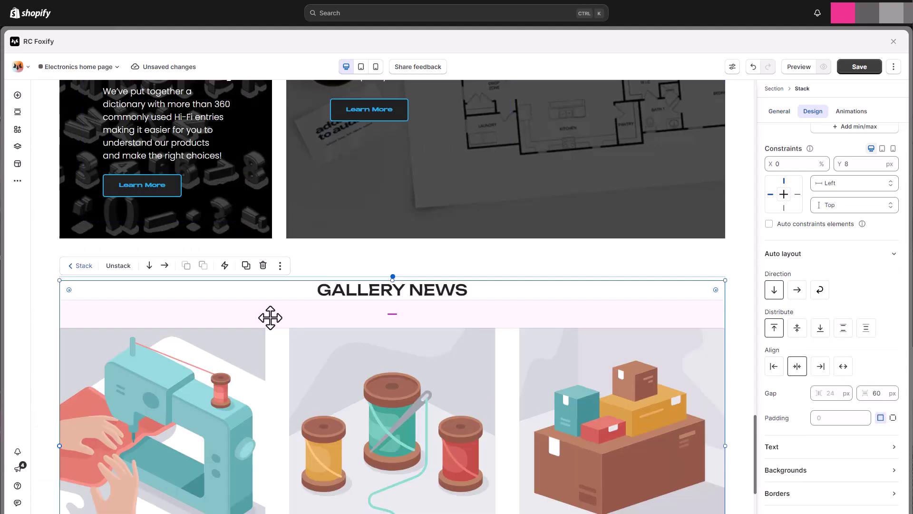
pyautogui.scroll(-2, 269, 316)
pyautogui.hotkey('ctrl', 's')
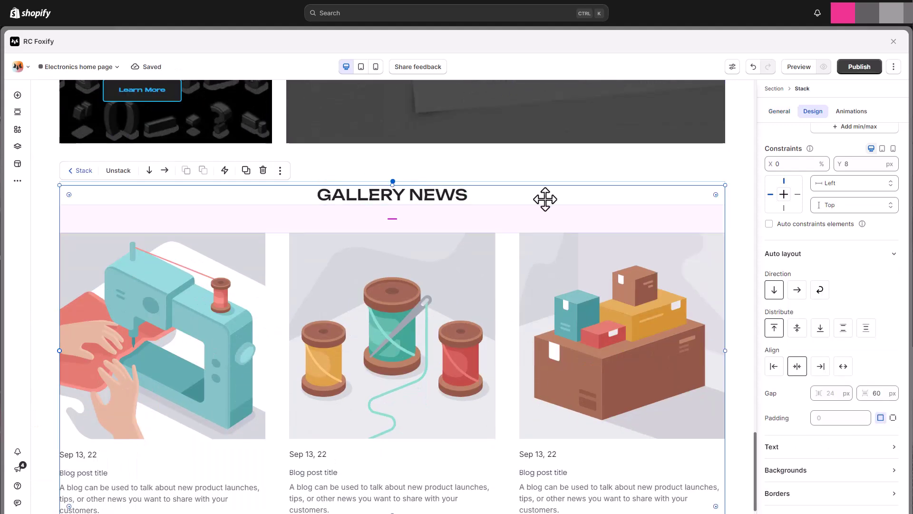
# Rename the GALLERY NEWS heading to 'AUDIO 101'
pyautogui.click(194, 196)
pyautogui.doubleClick(165, 198)
pyautogui.write('AUDIO 101')
pyautogui.click(165, 197)
# Copy the New Arrivals heading style onto the AUDIO 101 heading and save
pyautogui.scroll(15, 162, 205)
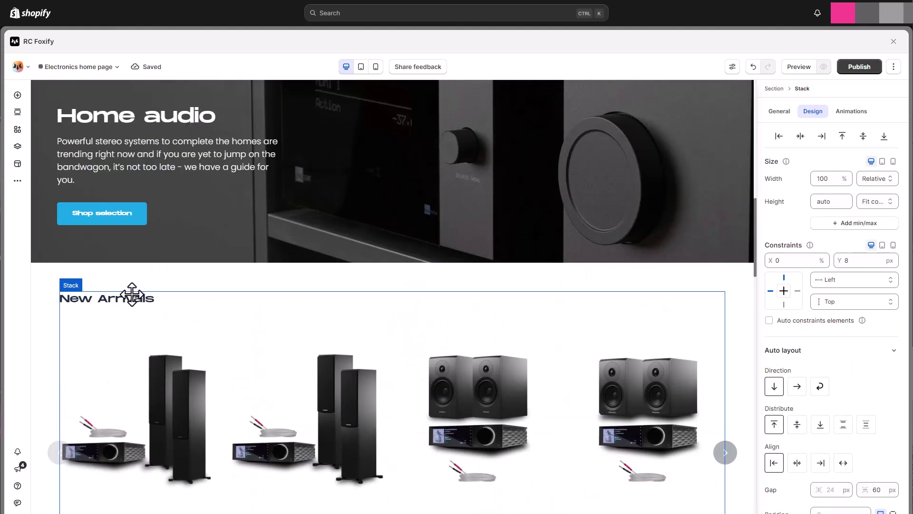
pyautogui.click(126, 298)
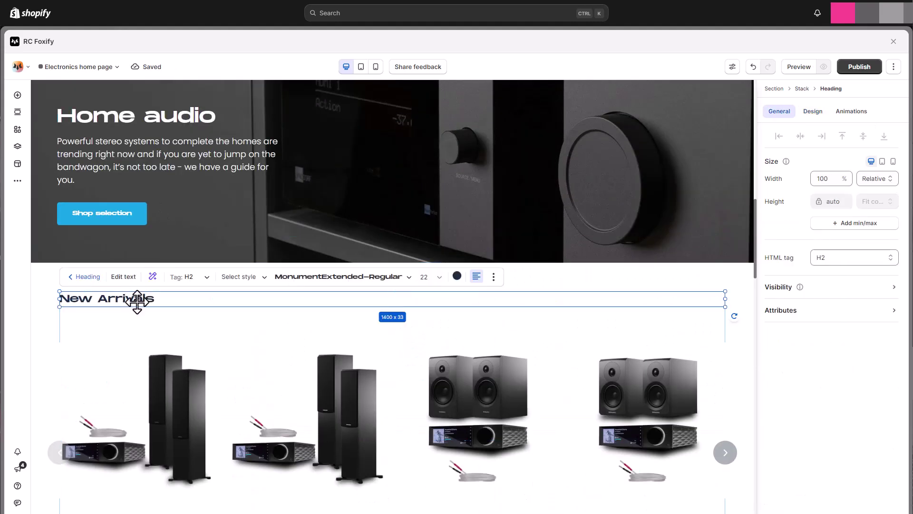
pyautogui.click(493, 276)
pyautogui.click(526, 149)
pyautogui.scroll(-10, 241, 351)
pyautogui.scroll(-6, 241, 348)
pyautogui.click(125, 387)
pyautogui.click(398, 362)
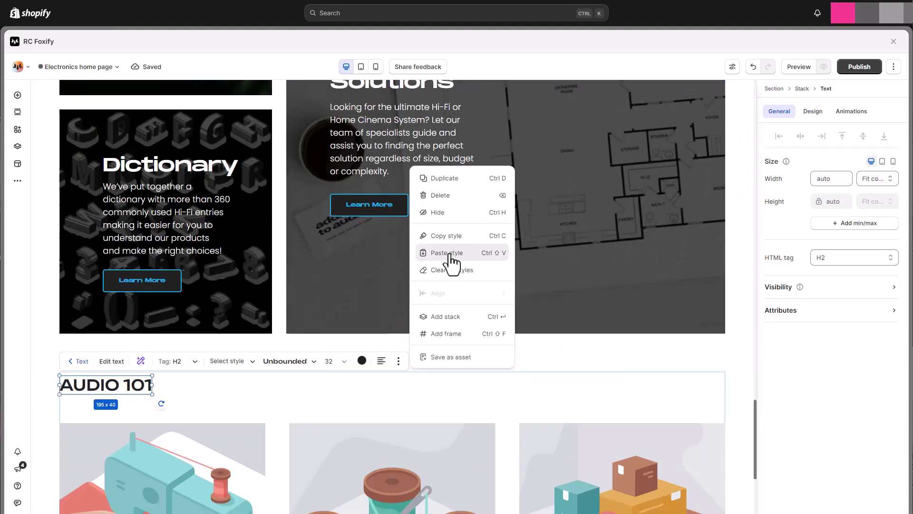
pyautogui.click(450, 254)
pyautogui.scroll(-3, 283, 367)
pyautogui.hotkey('ctrl', 's')
# Point the blog posts element at the Audio 101 blog
pyautogui.click(283, 367)
pyautogui.scroll(-1, 650, 332)
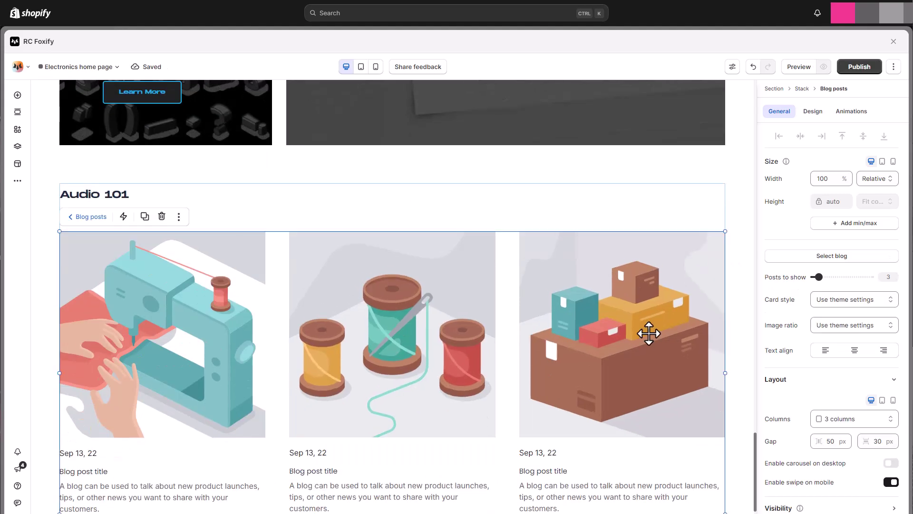
pyautogui.click(822, 257)
pyautogui.click(692, 124)
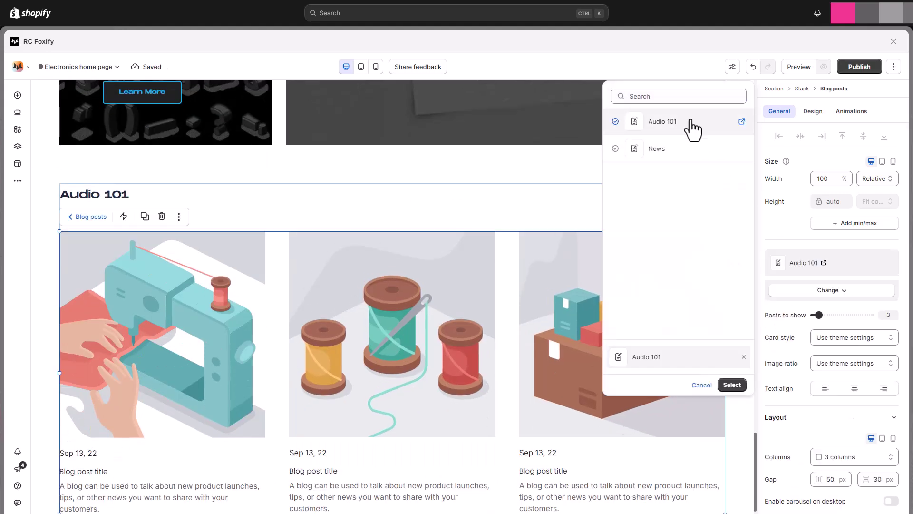
pyautogui.click(732, 385)
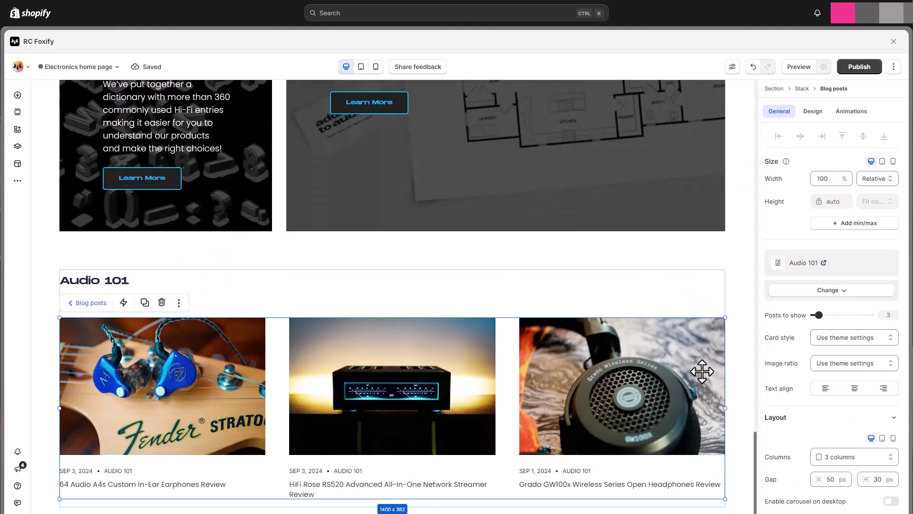
pyautogui.scroll(-1, 842, 379)
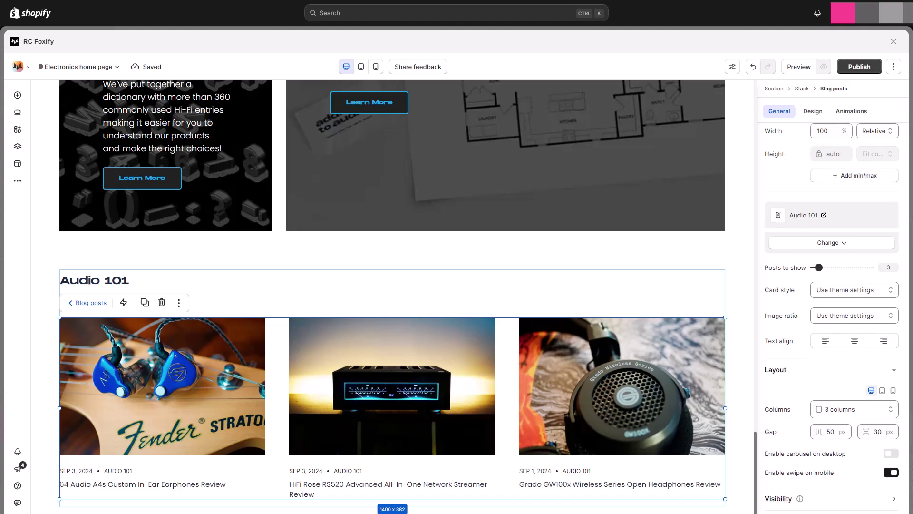
# Set a 20 px gap below the heading and 30 px between post cards
pyautogui.click(291, 280)
pyautogui.click(312, 322)
pyautogui.scroll(-2, 872, 397)
pyautogui.click(865, 394)
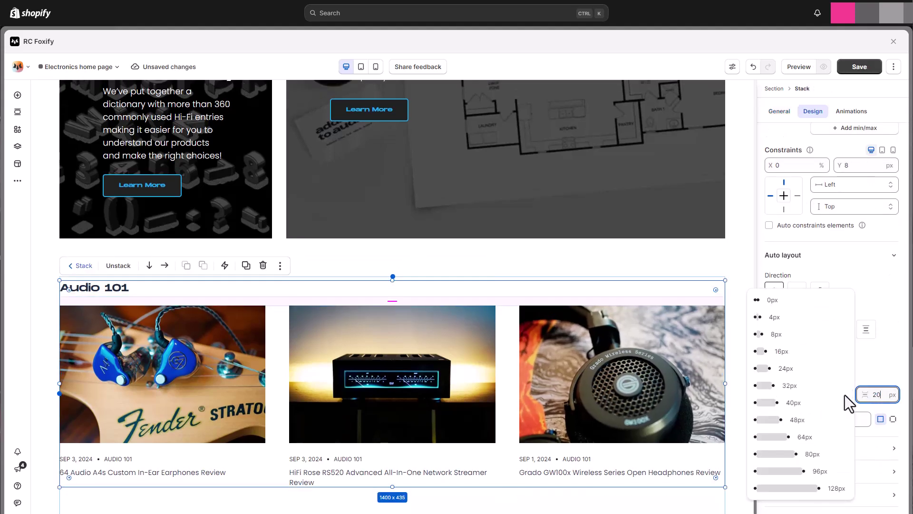
pyautogui.click(552, 378)
pyautogui.click(819, 404)
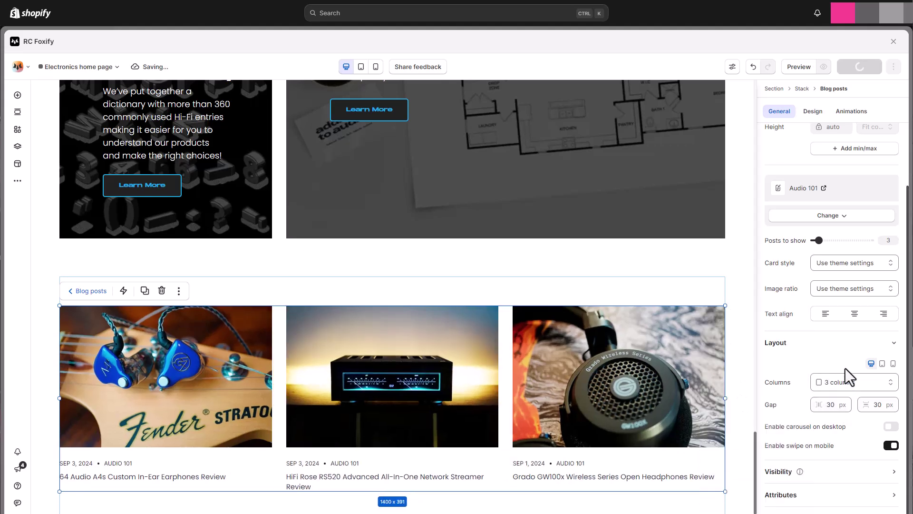
pyautogui.click(362, 298)
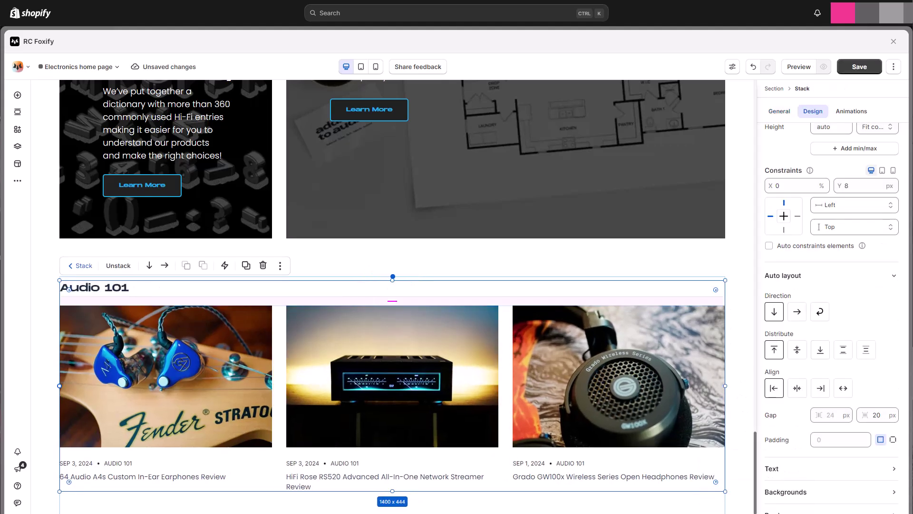
# Review the Article cards options in Theme settings
pyautogui.click(18, 181)
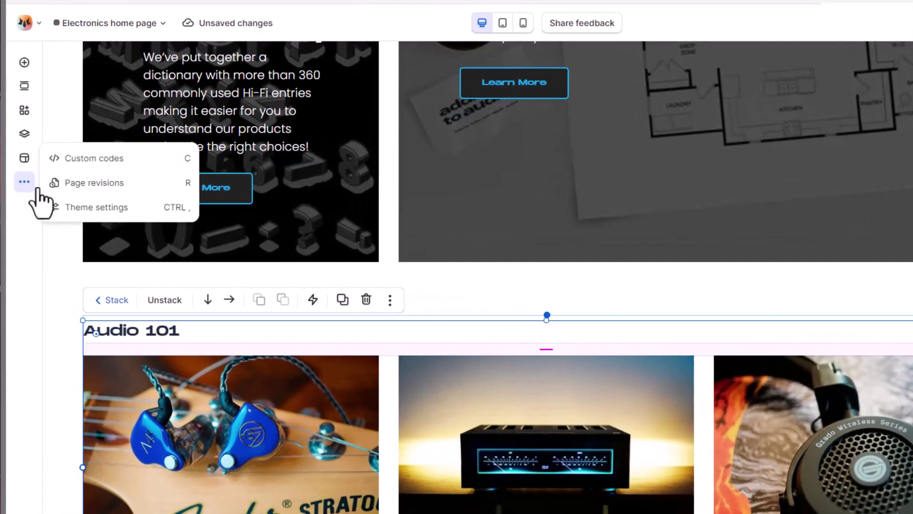
pyautogui.click(79, 208)
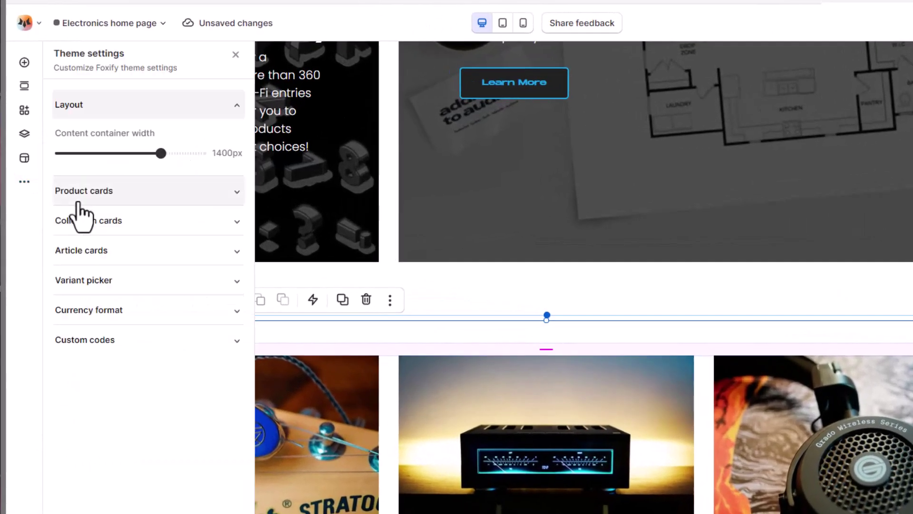
pyautogui.click(115, 252)
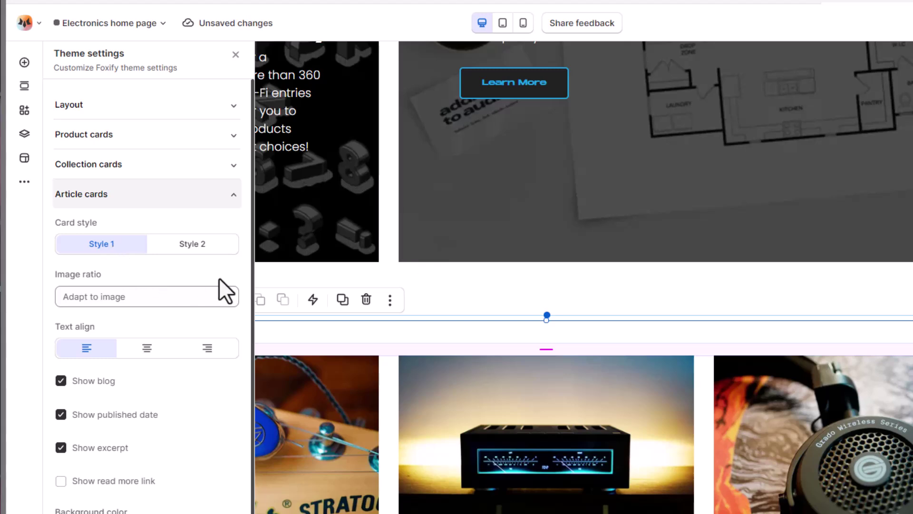
pyautogui.scroll(-2, 221, 278)
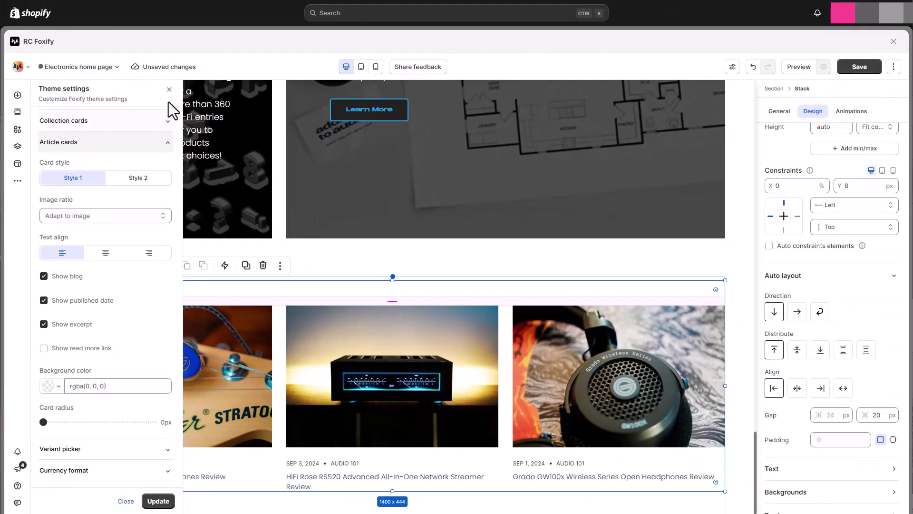
pyautogui.click(219, 63)
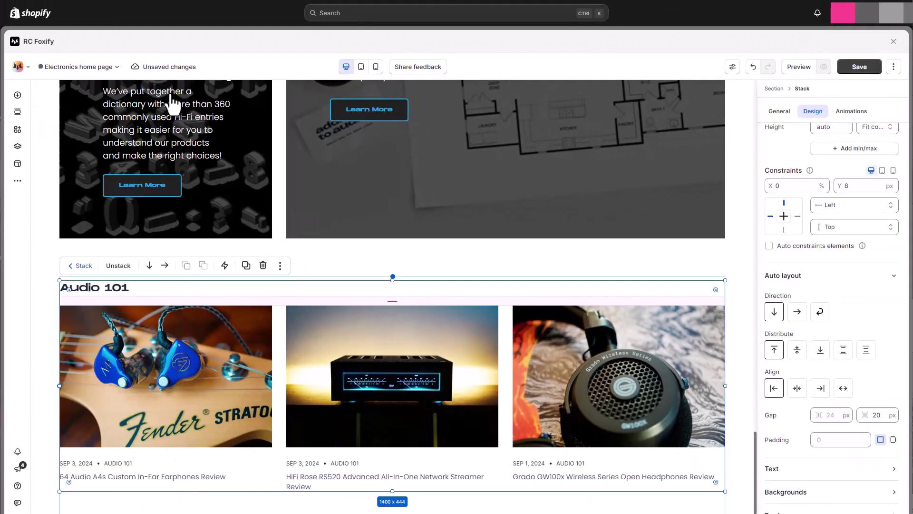
# Paste the article card CSS into the page's Custom CSS and apply it with Update
pyautogui.click(18, 186)
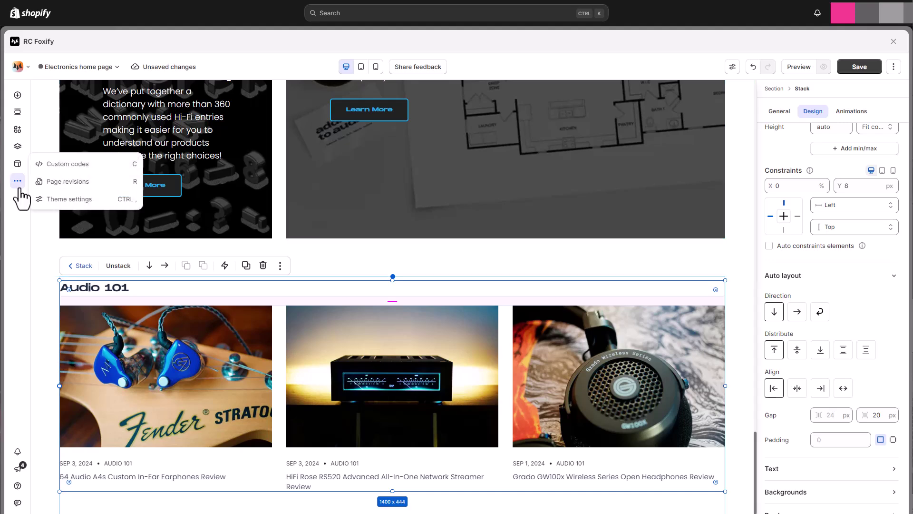
pyautogui.click(18, 182)
pyautogui.click(18, 181)
pyautogui.click(72, 164)
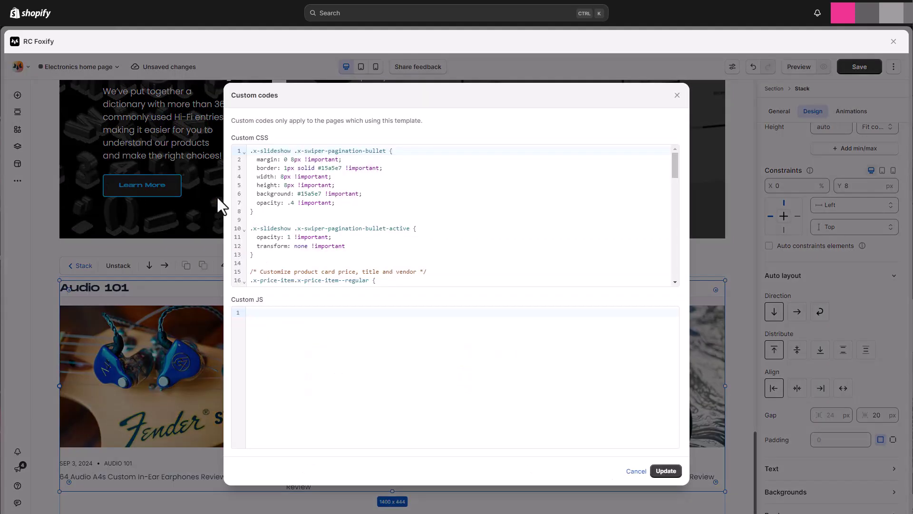
pyautogui.scroll(-10, 326, 240)
pyautogui.click(287, 271)
pyautogui.hotkey('ctrl', 'v')
pyautogui.scroll(4, 287, 273)
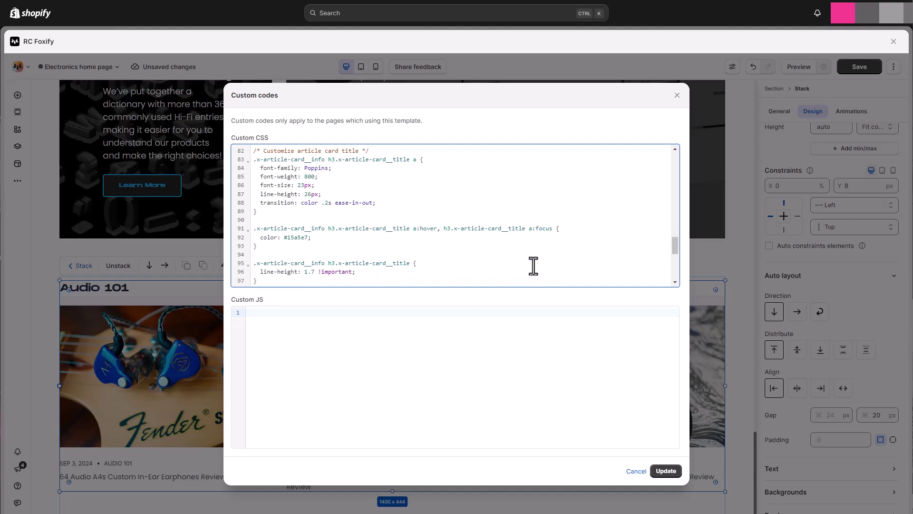
pyautogui.scroll(-3, 533, 266)
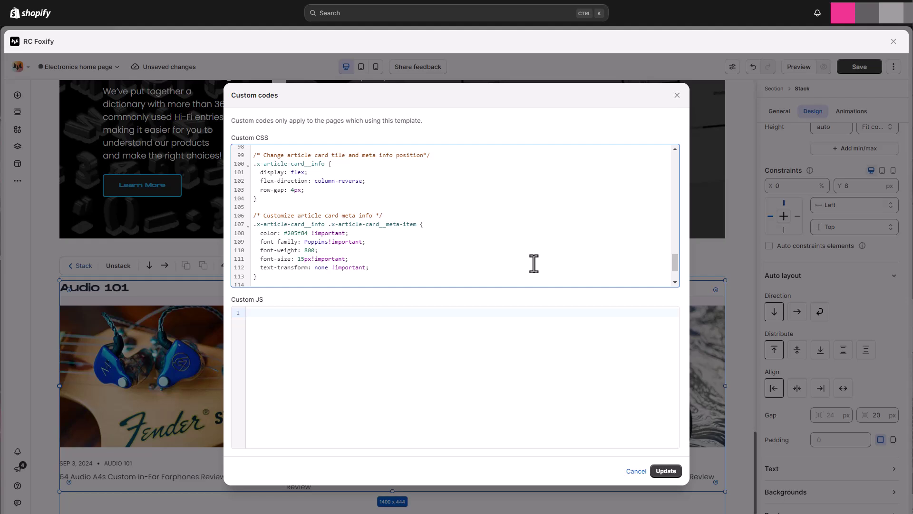
pyautogui.scroll(-2, 535, 263)
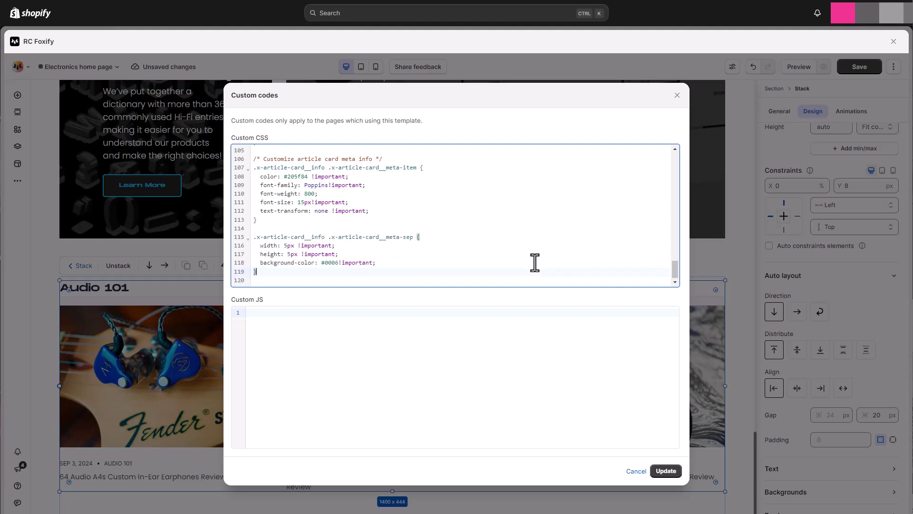
pyautogui.click(665, 471)
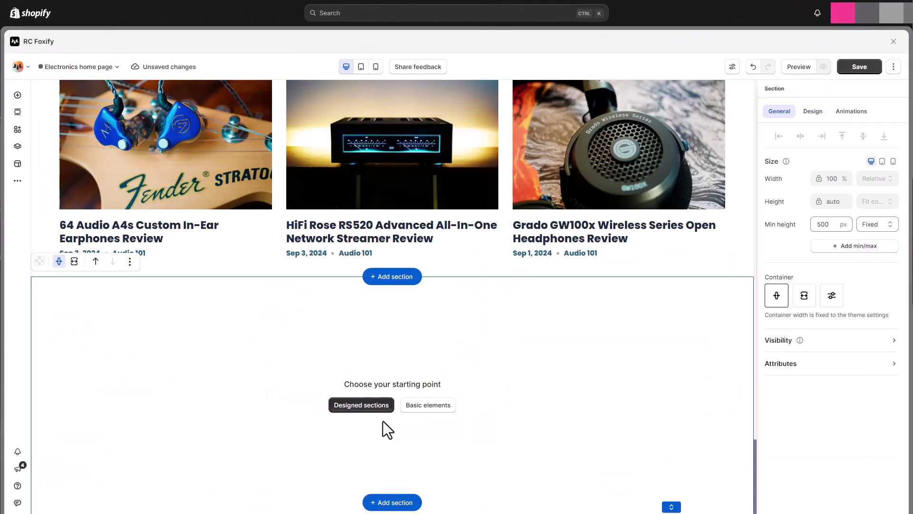
# Add a heading and, below it, a grid set to six columns with 0 column gap
pyautogui.click(17, 95)
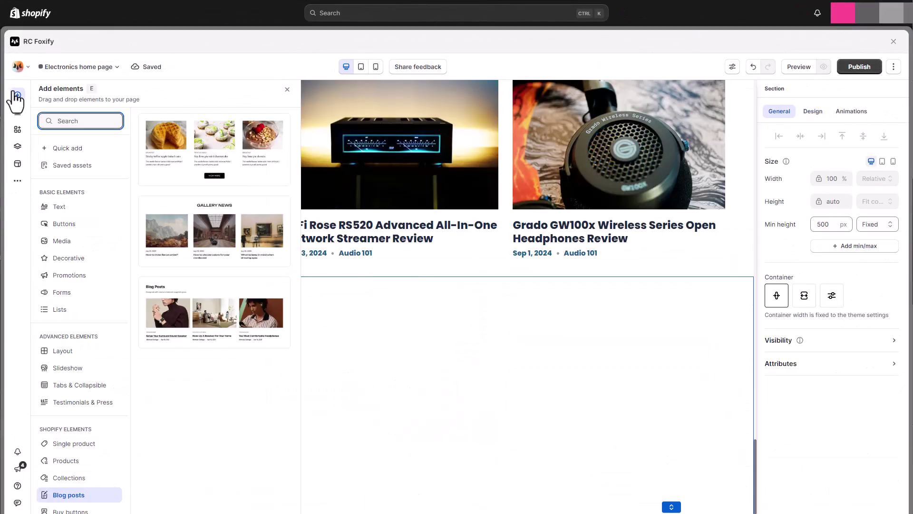
pyautogui.click(68, 148)
pyautogui.moveTo(157, 129); pyautogui.dragTo(156, 304)
pyautogui.click(17, 96)
pyautogui.scroll(-3, 175, 283)
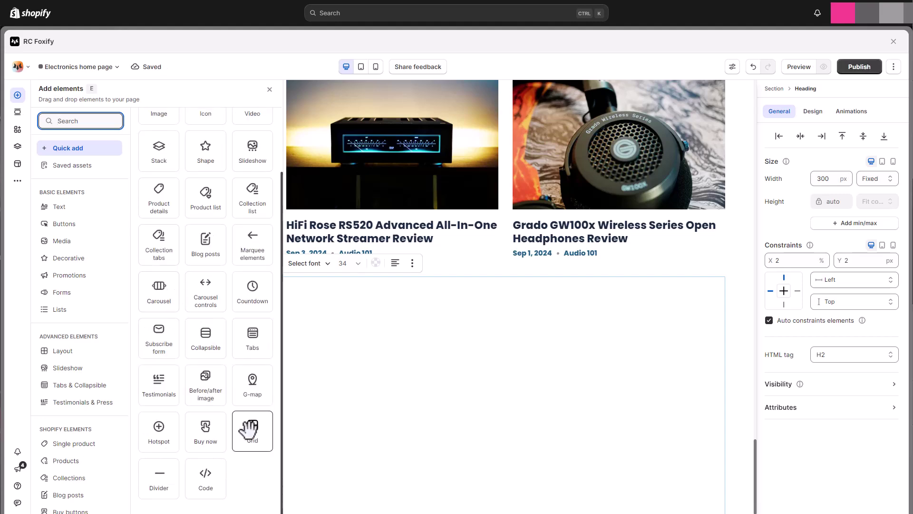
pyautogui.moveTo(249, 428); pyautogui.dragTo(303, 428)
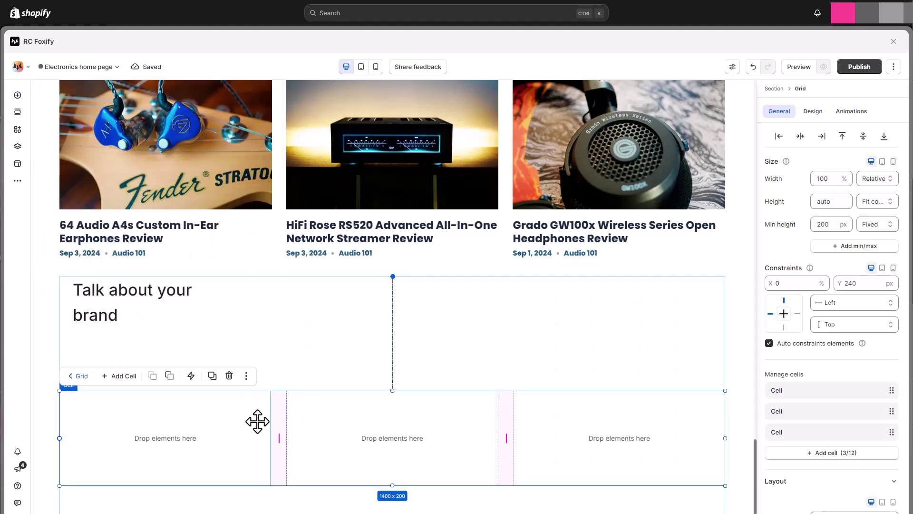
pyautogui.scroll(-3, 840, 388)
pyautogui.click(846, 401)
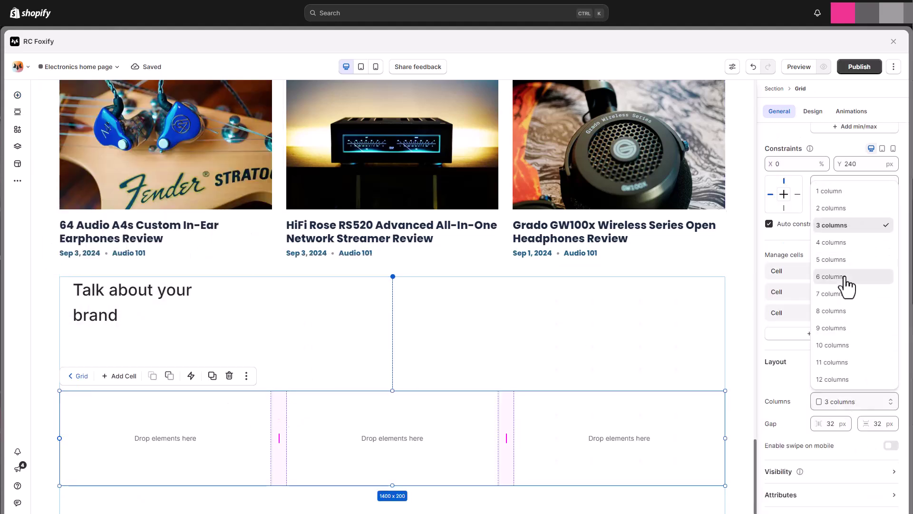
pyautogui.click(847, 283)
pyautogui.click(840, 425)
pyautogui.write('0')
# Copy the Audio 101 heading's style and paste it onto the new heading
pyautogui.scroll(3, 140, 302)
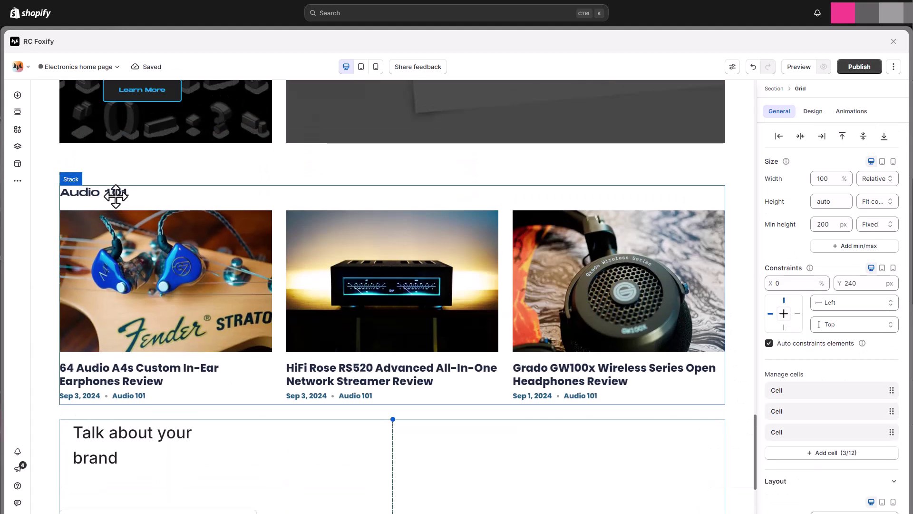
pyautogui.click(463, 192)
pyautogui.click(482, 170)
pyautogui.click(529, 232)
pyautogui.click(133, 438)
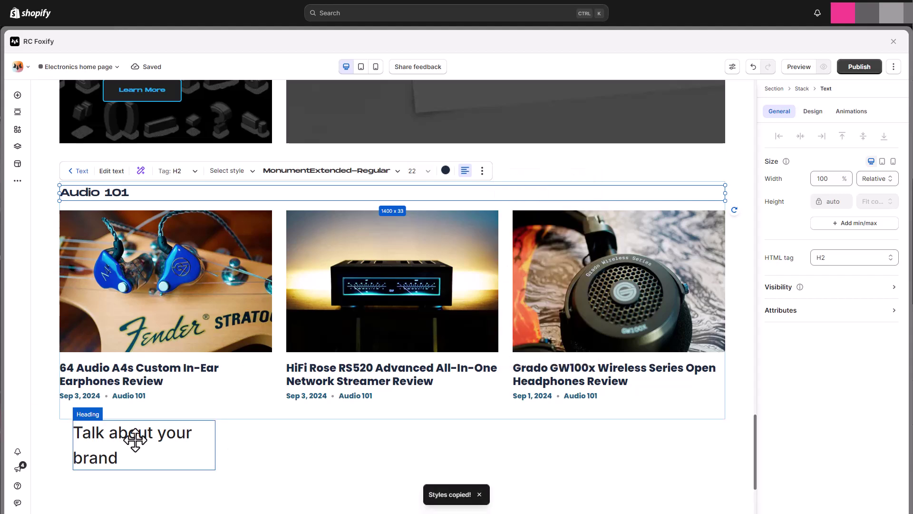
pyautogui.click(413, 406)
pyautogui.click(471, 225)
# Stack the heading with the grid and retitle the heading 'Popular brands'
pyautogui.scroll(-3, 190, 333)
pyautogui.keyDown('shift'); pyautogui.click(159, 438); pyautogui.keyUp('shift')
pyautogui.hotkey('shift', 'a')
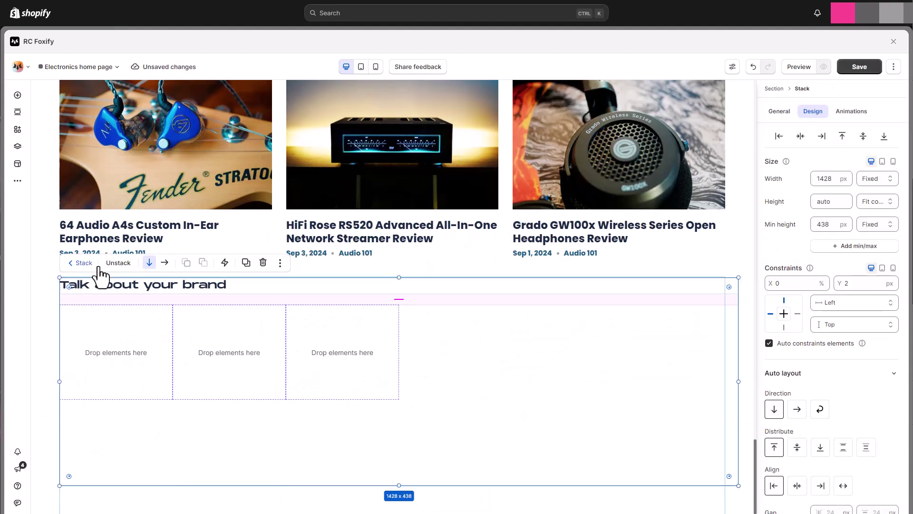
pyautogui.click(167, 288)
pyautogui.click(126, 263)
pyautogui.write('Popular brands')
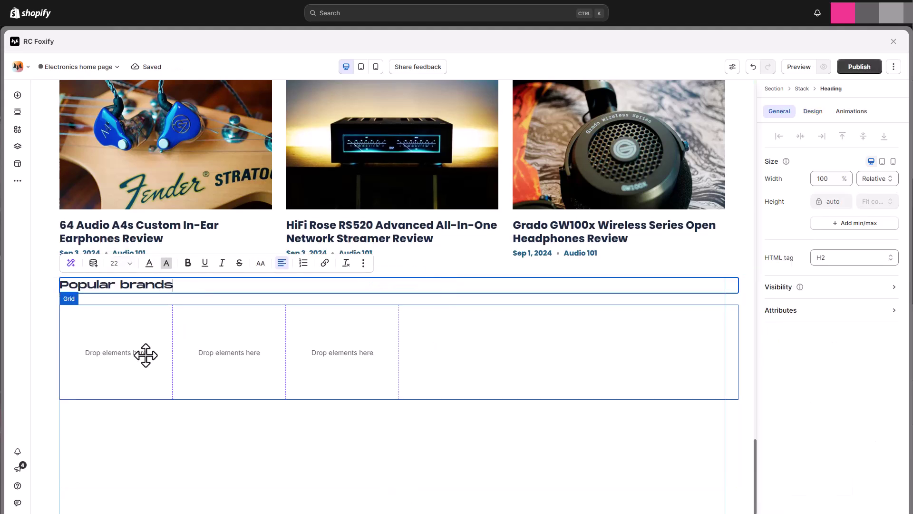
pyautogui.click(750, 338)
# Give the section 60px top and bottom padding and save
pyautogui.click(814, 114)
pyautogui.scroll(-4, 812, 332)
pyautogui.click(893, 307)
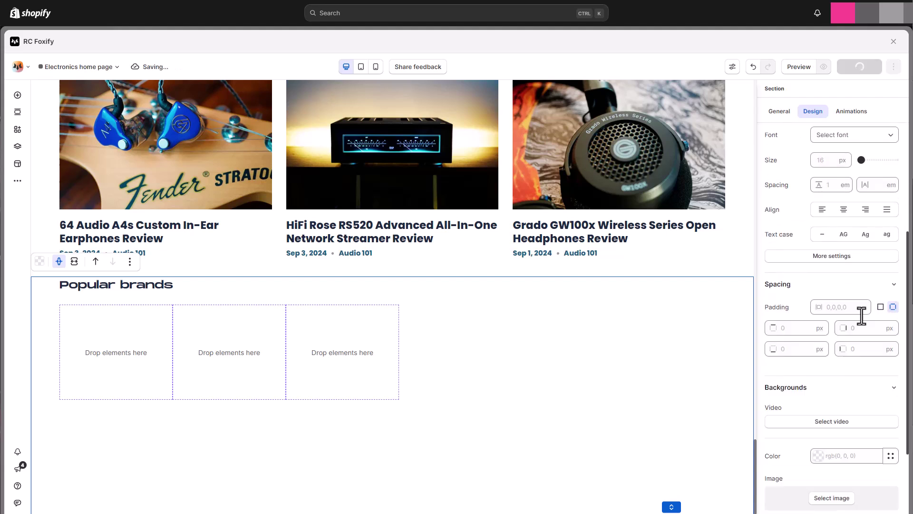
pyautogui.click(797, 328)
pyautogui.write('60')
pyautogui.click(797, 348)
pyautogui.write('60')
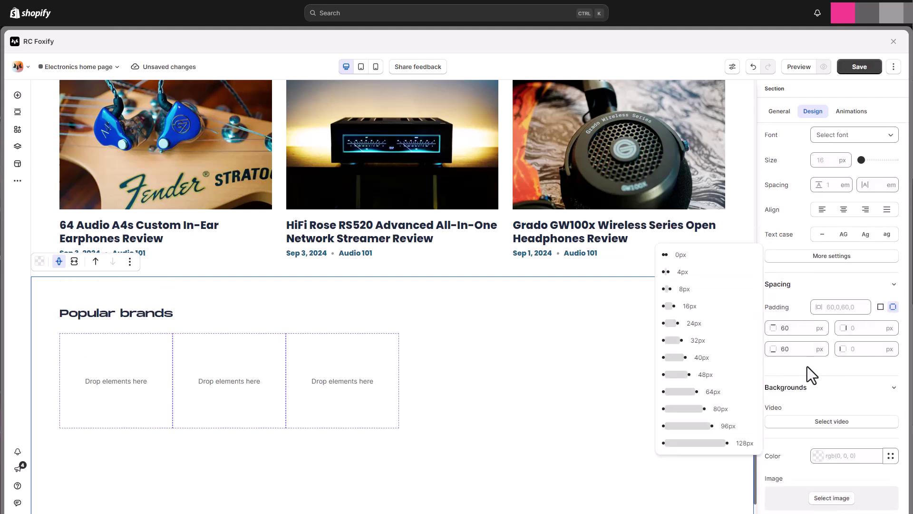
pyautogui.hotkey('ctrl', 's')
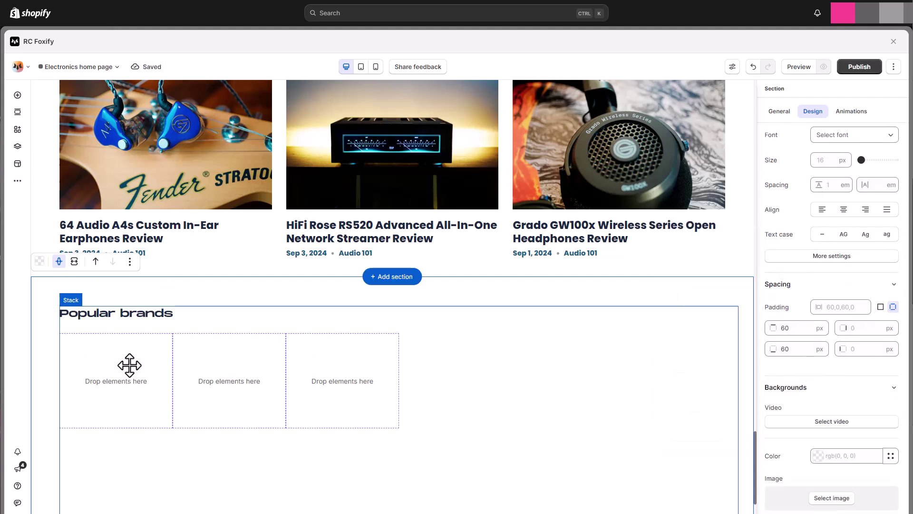
# Place an image element in the first cell of the Popular brands grid and save
pyautogui.click(130, 364)
pyautogui.click(129, 365)
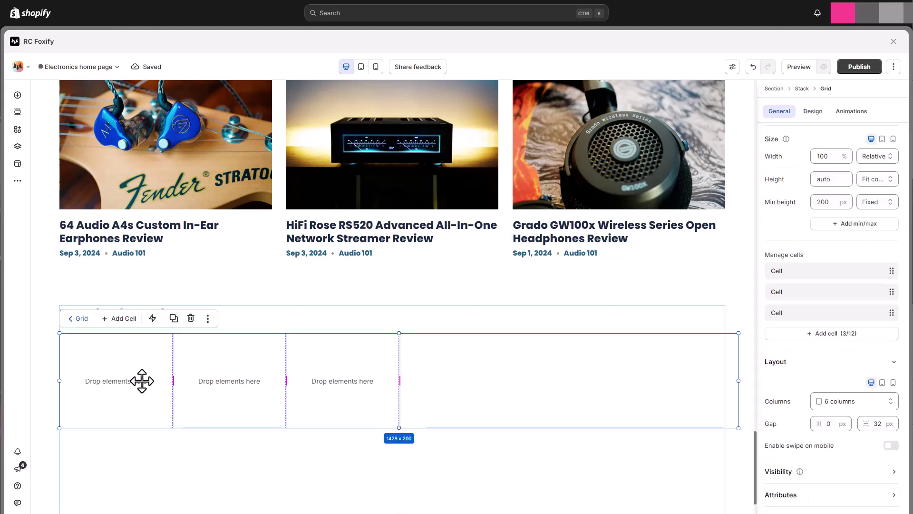
pyautogui.click(17, 95)
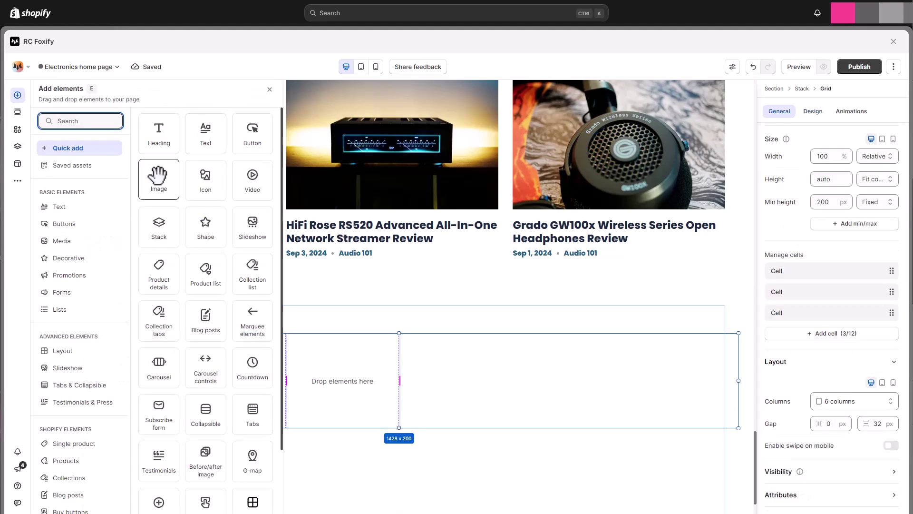
pyautogui.moveTo(154, 174); pyautogui.dragTo(135, 364)
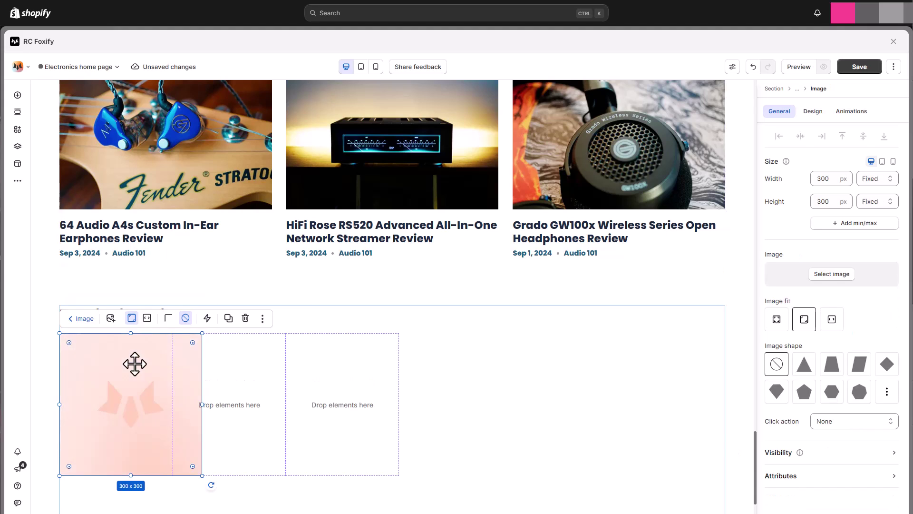
pyautogui.hotkey('ctrl', 's')
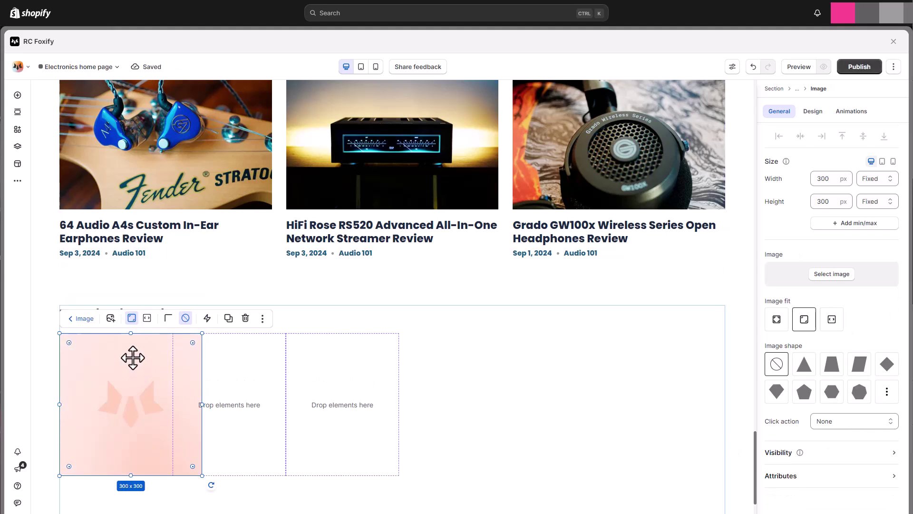
# Make the image width relative to its cell and fit it keeping the image ratio, then save
pyautogui.click(883, 184)
pyautogui.click(883, 203)
pyautogui.click(883, 208)
pyautogui.click(881, 224)
pyautogui.click(776, 319)
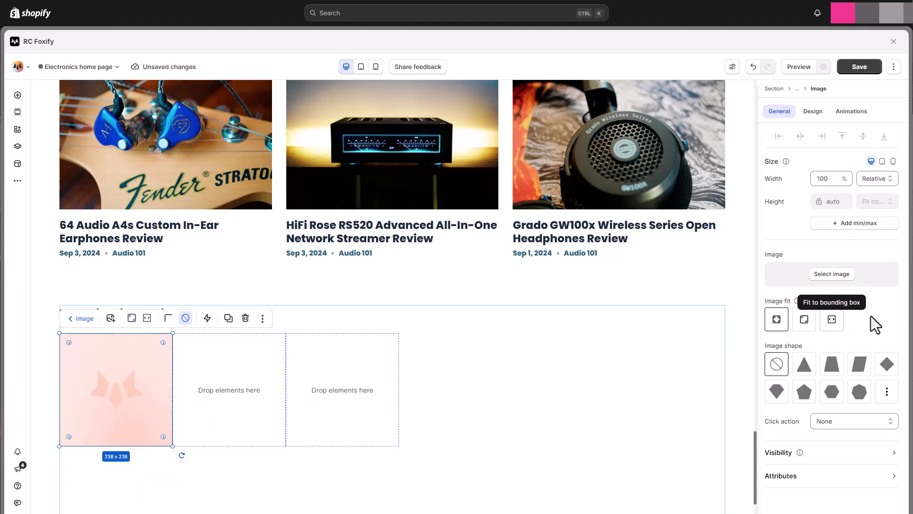
pyautogui.hotkey('ctrl', 's')
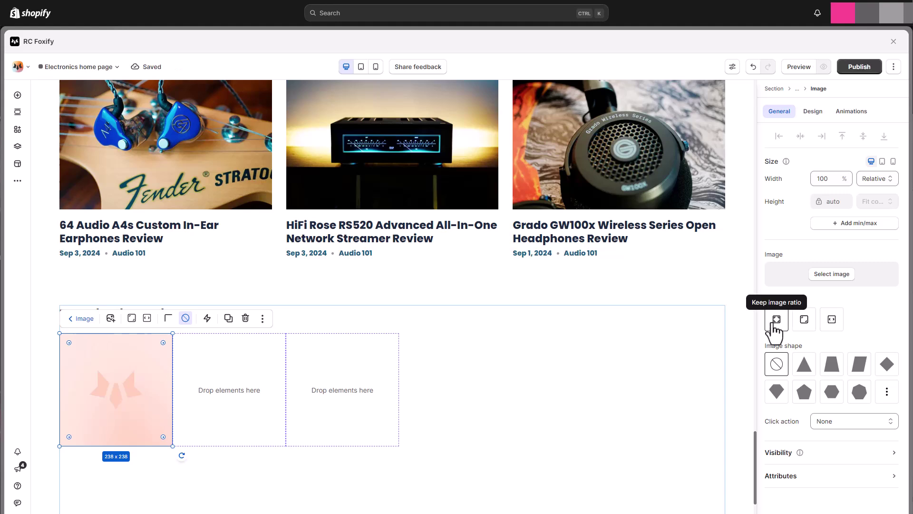
# Choose the Astell&Kern logo from the image library for the image
pyautogui.click(832, 275)
pyautogui.click(465, 473)
pyautogui.scroll(-1, 541, 319)
pyautogui.scroll(-3, 541, 318)
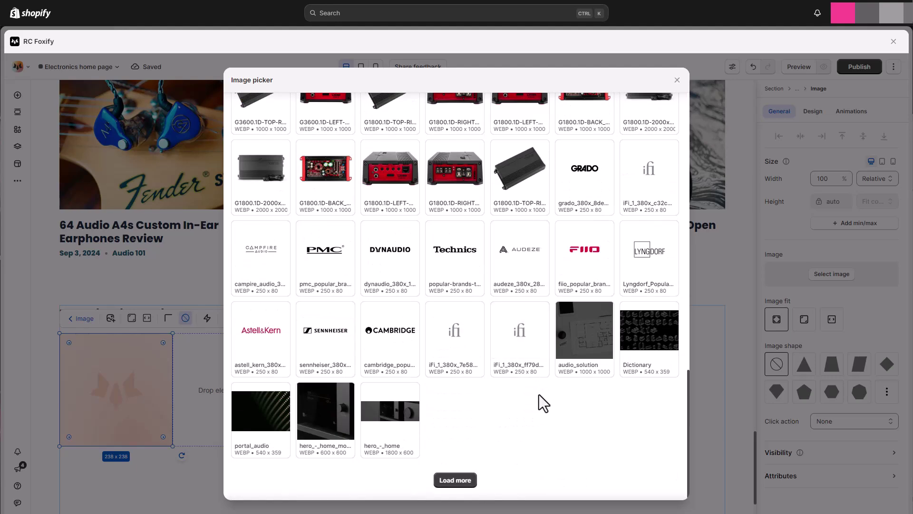
pyautogui.click(261, 330)
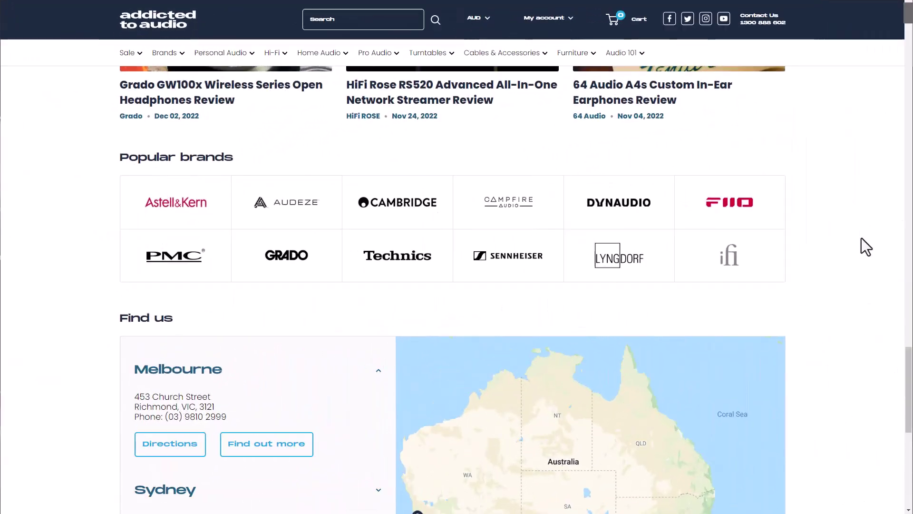
# Scroll past the Popular brands grid and drop a new heading below it
pyautogui.scroll(-3, 865, 247)
pyautogui.scroll(-1, 861, 237)
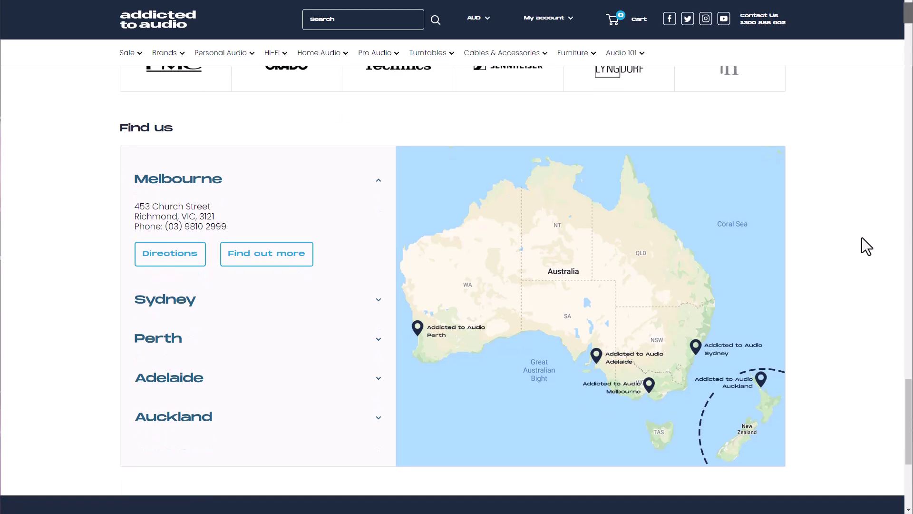
pyautogui.moveTo(150, 122); pyautogui.dragTo(141, 336)
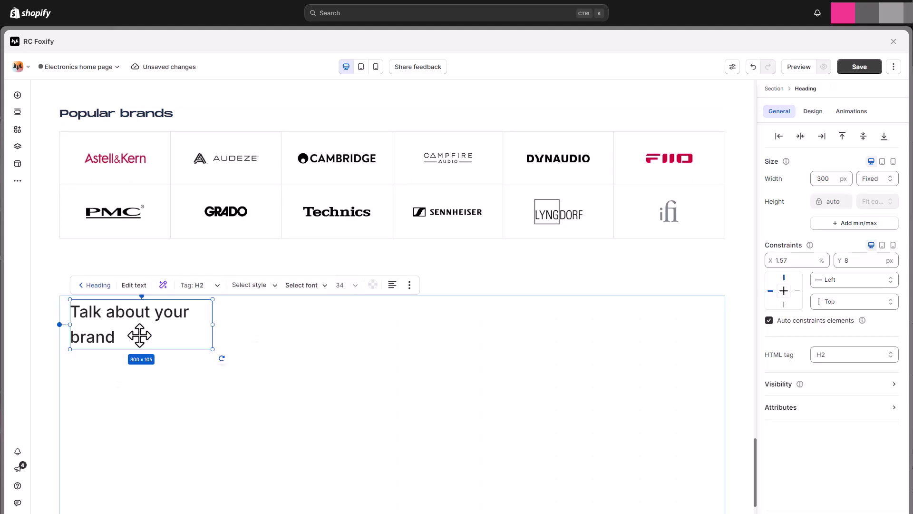
# Add a two-column layout under the new heading and wrap both in a vertical stack
pyautogui.click(18, 96)
pyautogui.scroll(-2, 195, 298)
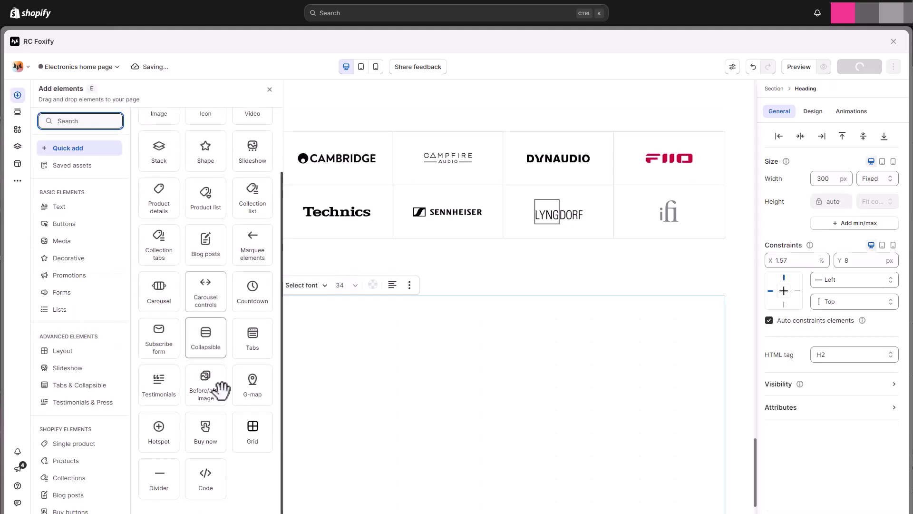
pyautogui.click(89, 352)
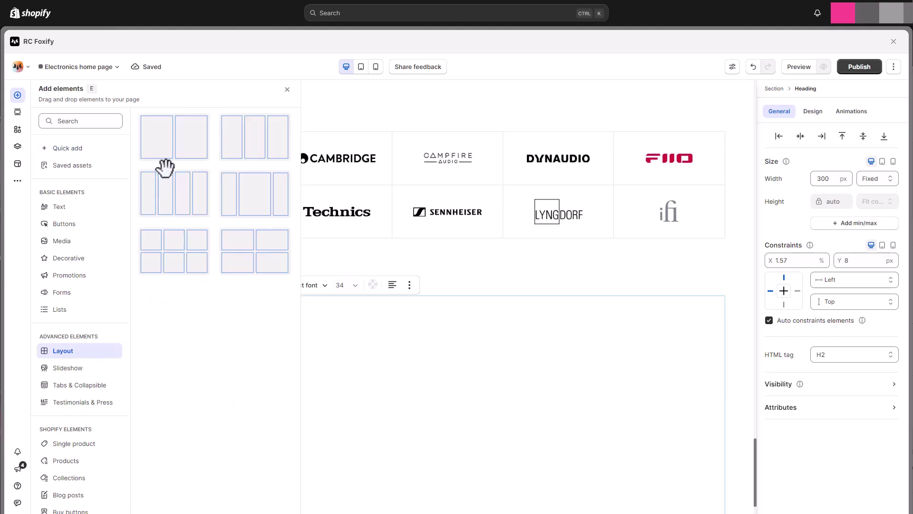
pyautogui.moveTo(166, 159); pyautogui.dragTo(341, 440)
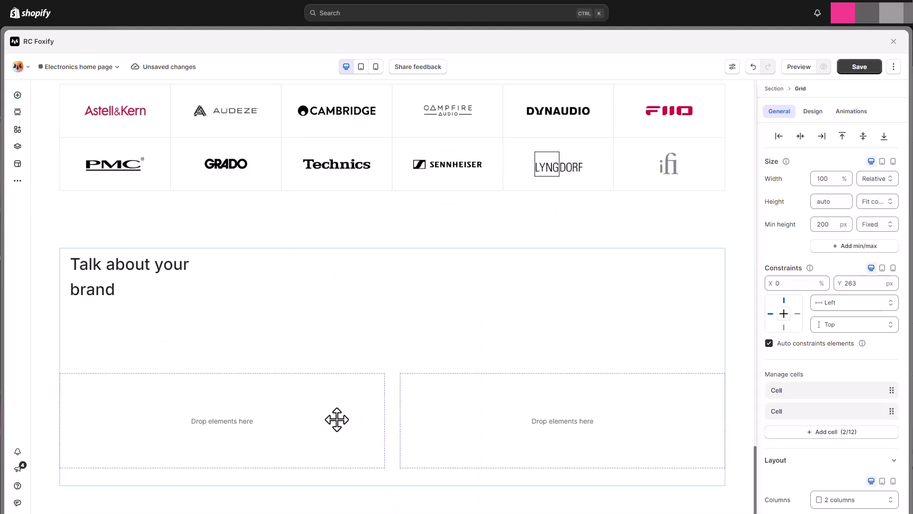
pyautogui.click(128, 276)
pyautogui.keyDown('shift'); pyautogui.click(155, 350); pyautogui.keyUp('shift')
pyautogui.click(103, 238)
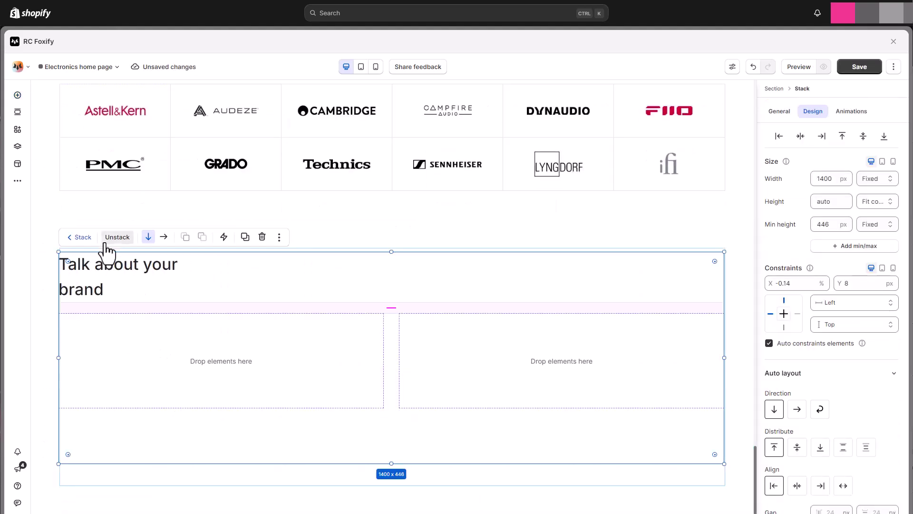
# Copy the Popular brands heading style onto the new heading and retitle it 'Find us'
pyautogui.scroll(2, 171, 335)
pyautogui.click(157, 163)
pyautogui.click(157, 162)
pyautogui.click(481, 139)
pyautogui.click(516, 201)
pyautogui.click(116, 361)
pyautogui.click(400, 332)
pyautogui.click(433, 224)
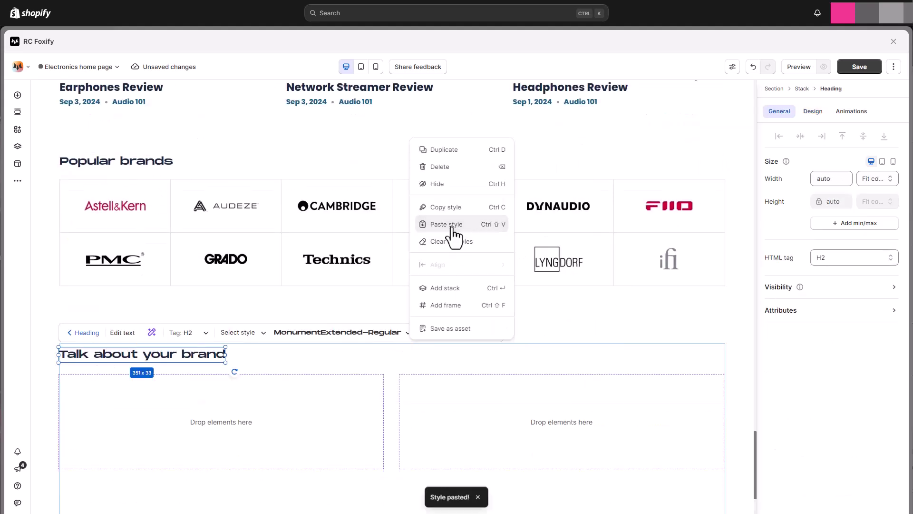
pyautogui.click(122, 332)
pyautogui.write('Find')
# Place the Ready to personalise collapsible in the left column and select its first item's title
pyautogui.scroll(-2, 306, 298)
pyautogui.click(307, 299)
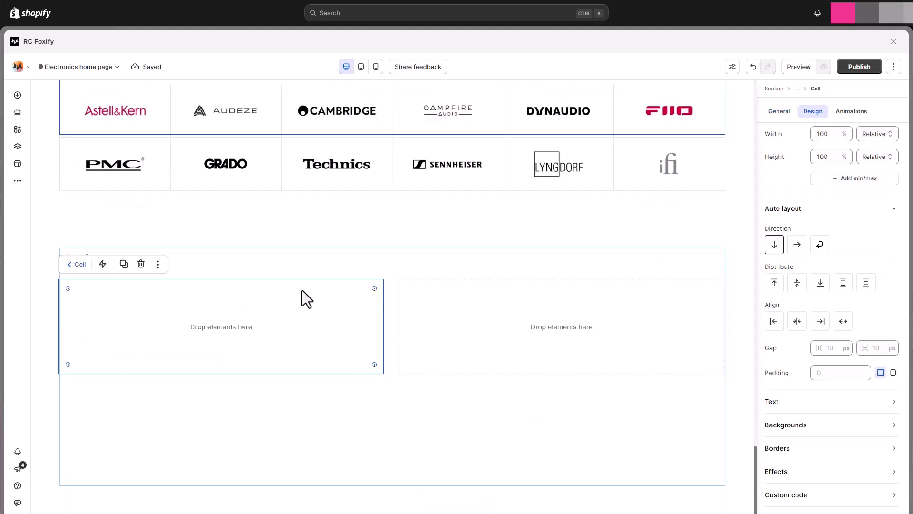
pyautogui.click(18, 95)
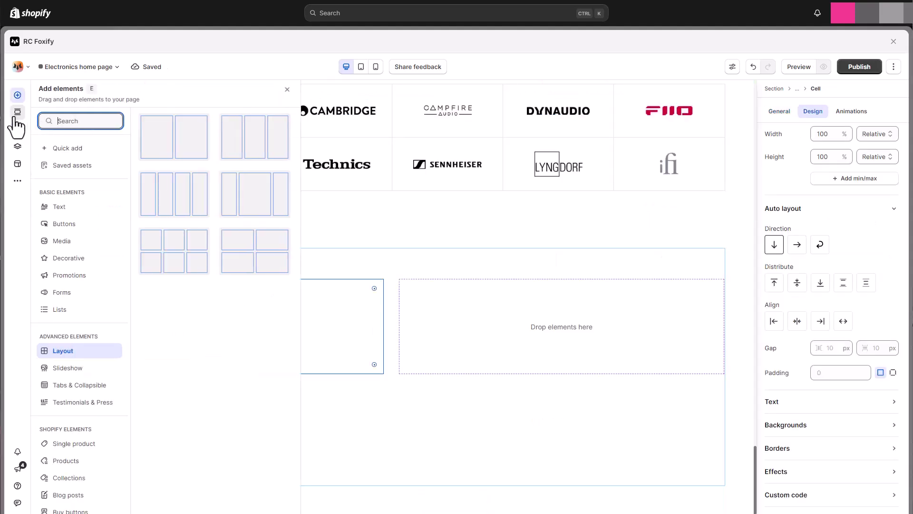
pyautogui.click(86, 386)
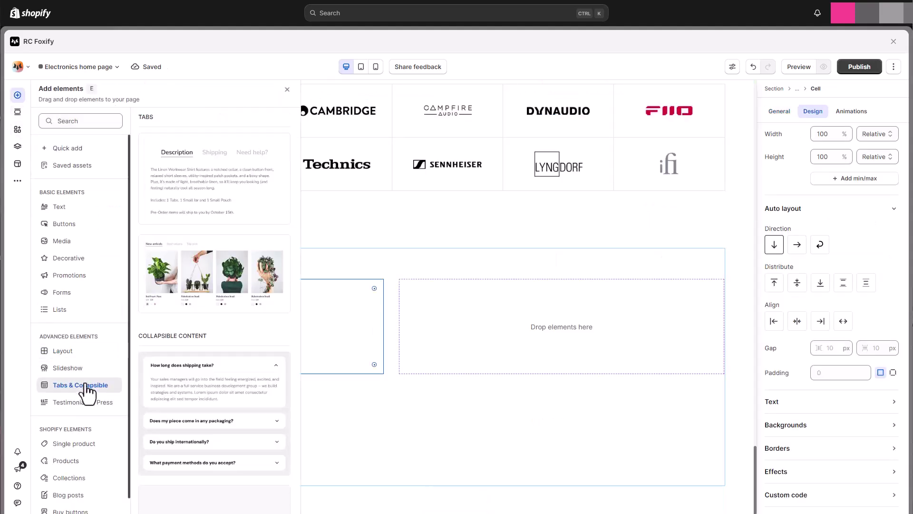
pyautogui.scroll(-4, 175, 305)
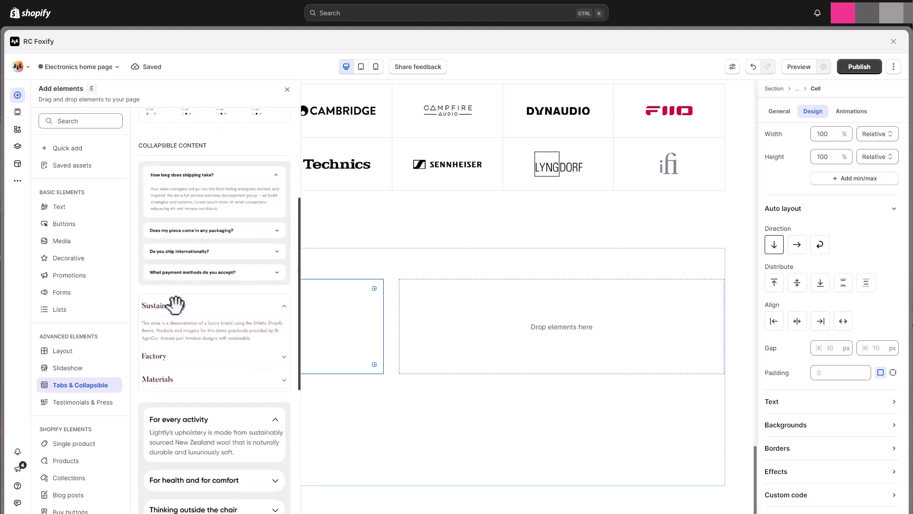
pyautogui.scroll(-5, 175, 305)
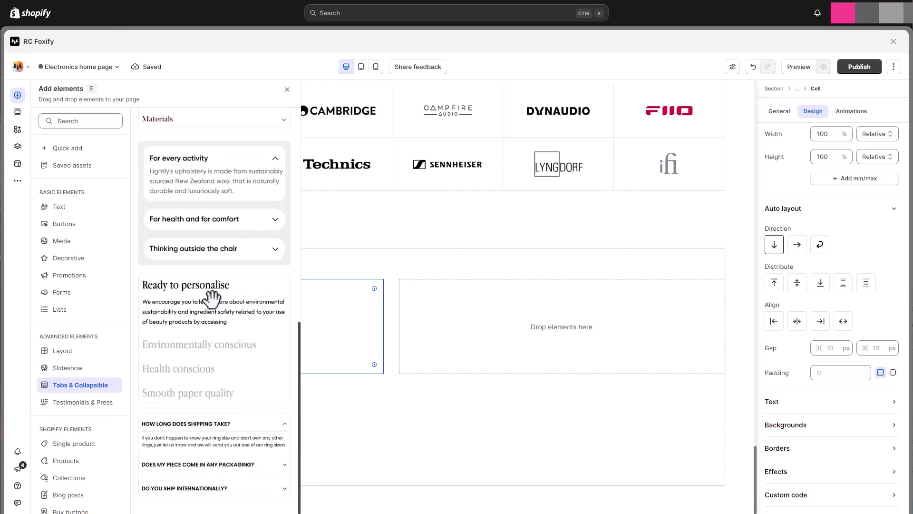
pyautogui.moveTo(218, 293); pyautogui.dragTo(216, 309)
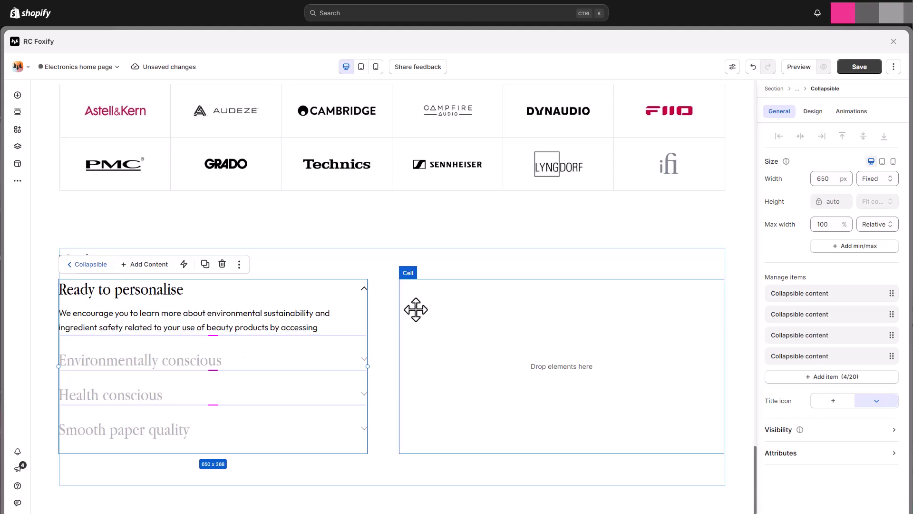
pyautogui.click(164, 304)
pyautogui.tripleClick(840, 398)
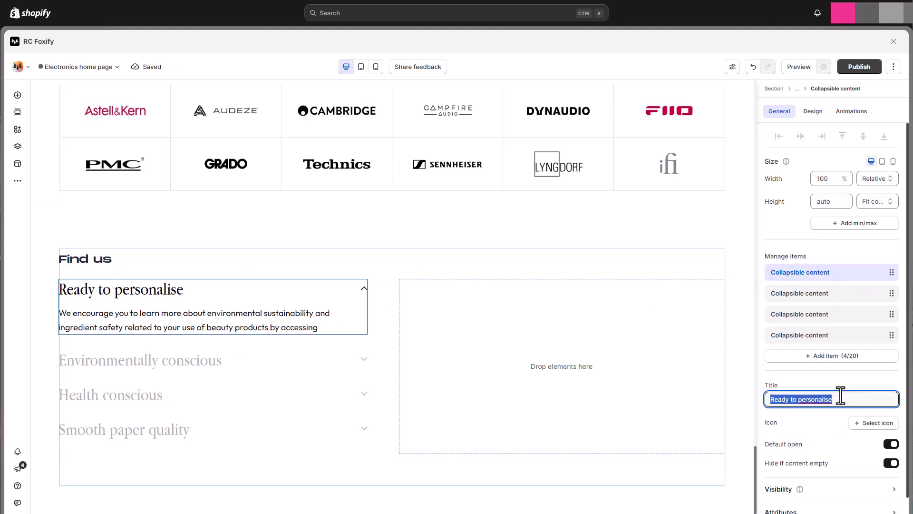
# Retitle the first collapsible item 'Melbourne' and give it 30px left padding
pyautogui.write('Melbourne')
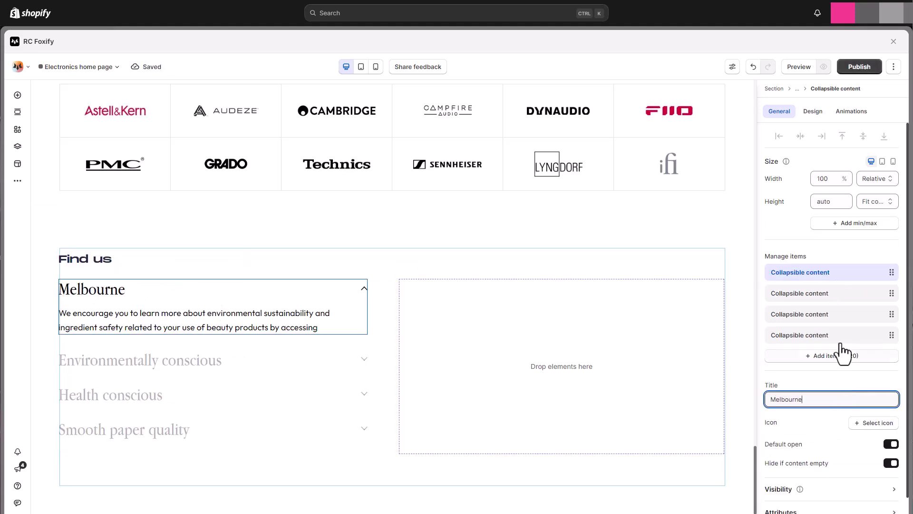
pyautogui.click(813, 112)
pyautogui.click(893, 322)
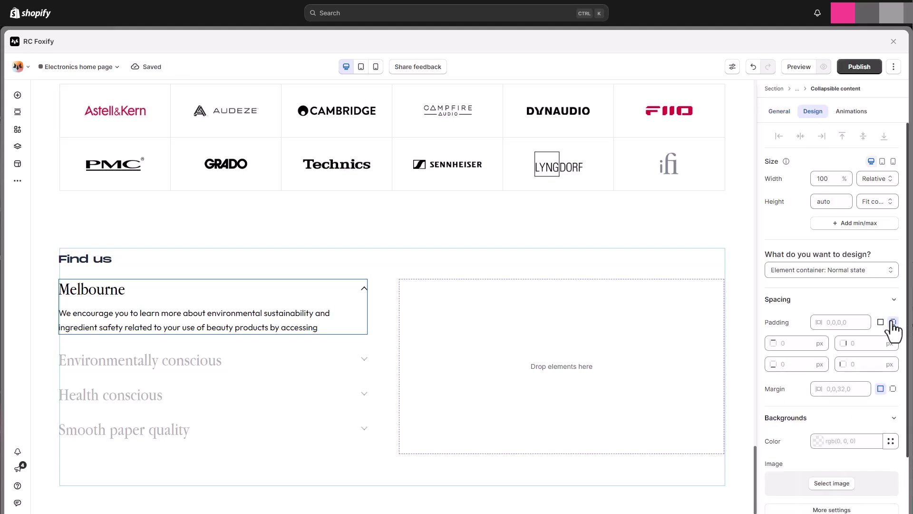
pyautogui.click(852, 363)
pyautogui.write('30')
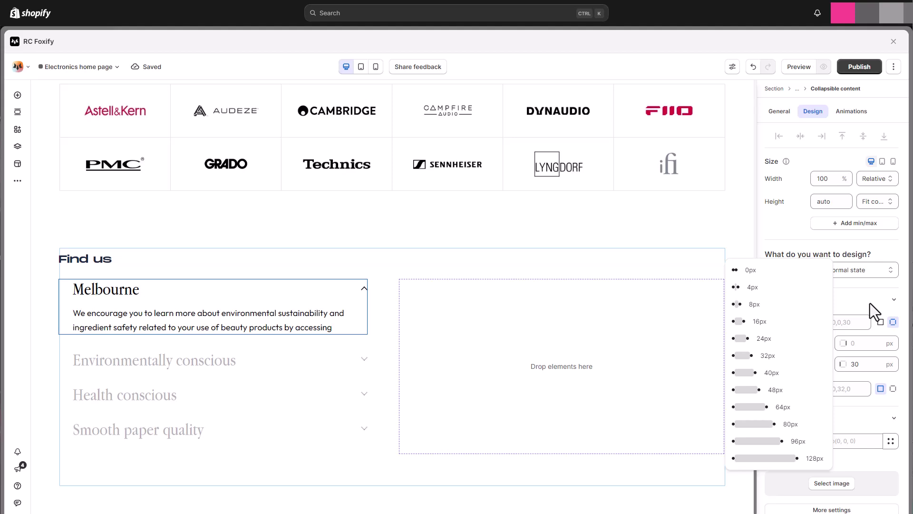
# Style the item headers #205f84, MonumentExtended, 25px size, 1.7 line spacing, and save
pyautogui.click(872, 273)
pyautogui.click(791, 322)
pyautogui.click(862, 248)
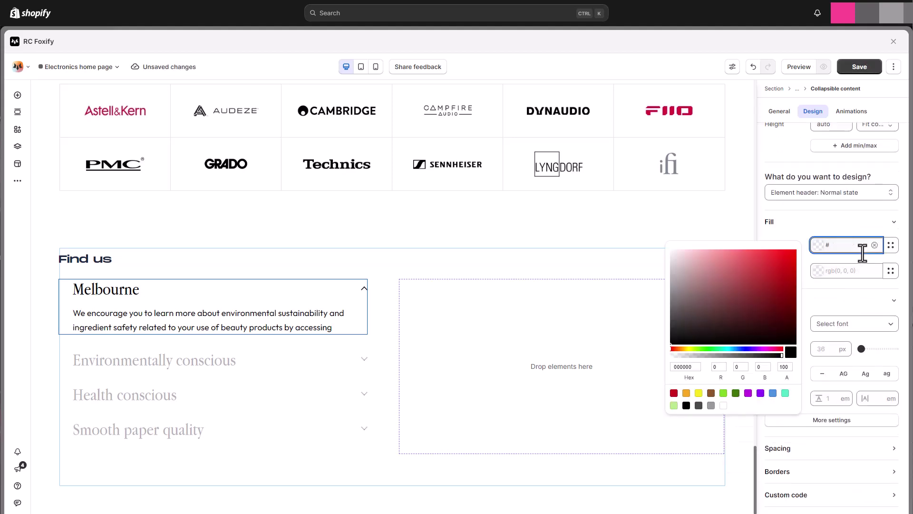
pyautogui.write('205f84')
pyautogui.click(857, 292)
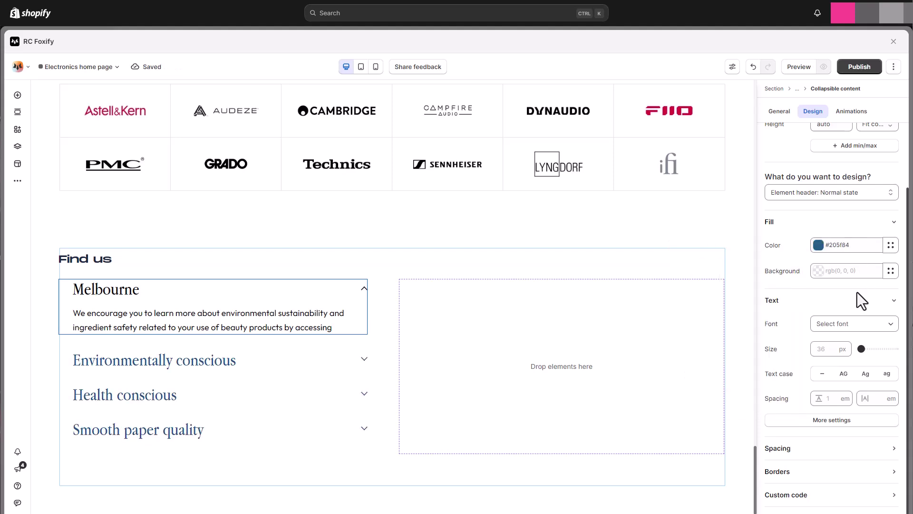
pyautogui.click(852, 327)
pyautogui.click(837, 123)
pyautogui.click(823, 375)
pyautogui.write('25')
pyautogui.click(830, 423)
pyautogui.write('1.7')
pyautogui.hotkey('ctrl', 's')
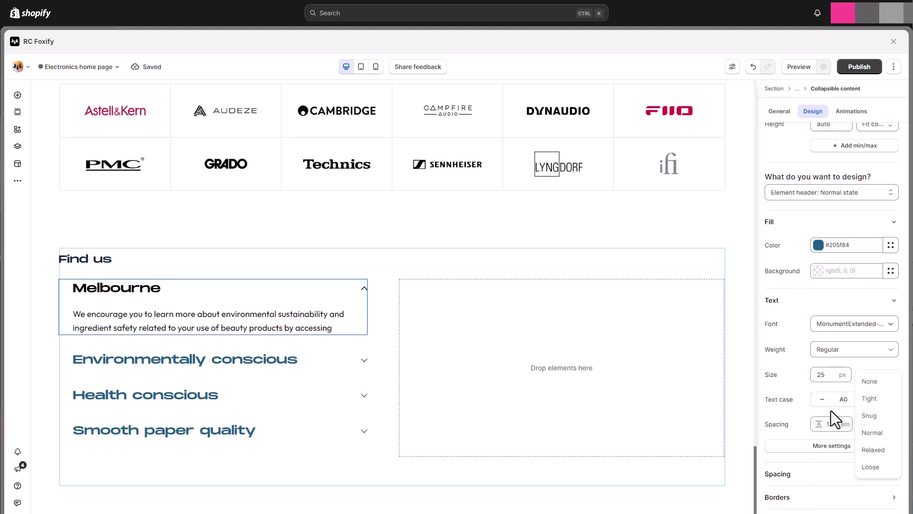
# Check the header colour and set the header colour for the open state
pyautogui.scroll(2, 868, 314)
pyautogui.scroll(-1, 823, 281)
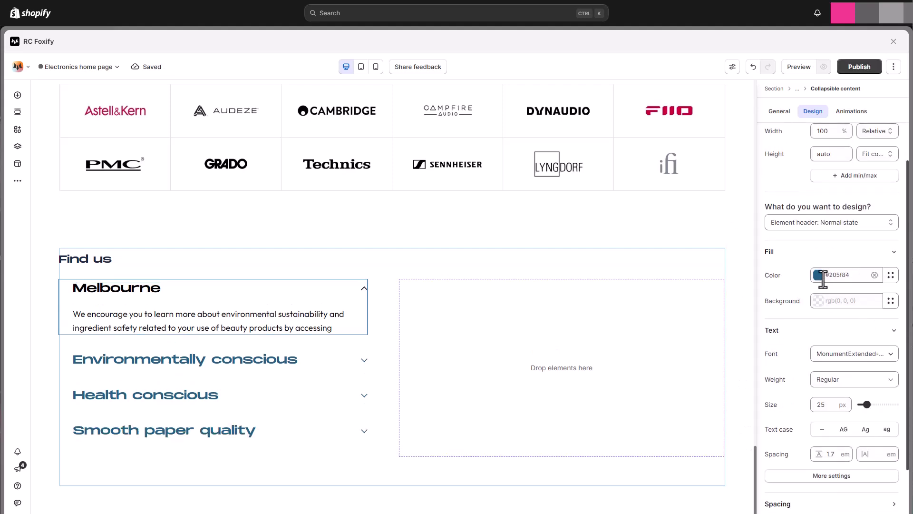
pyautogui.click(852, 223)
pyautogui.click(826, 274)
pyautogui.click(851, 222)
pyautogui.click(780, 293)
pyautogui.click(833, 259)
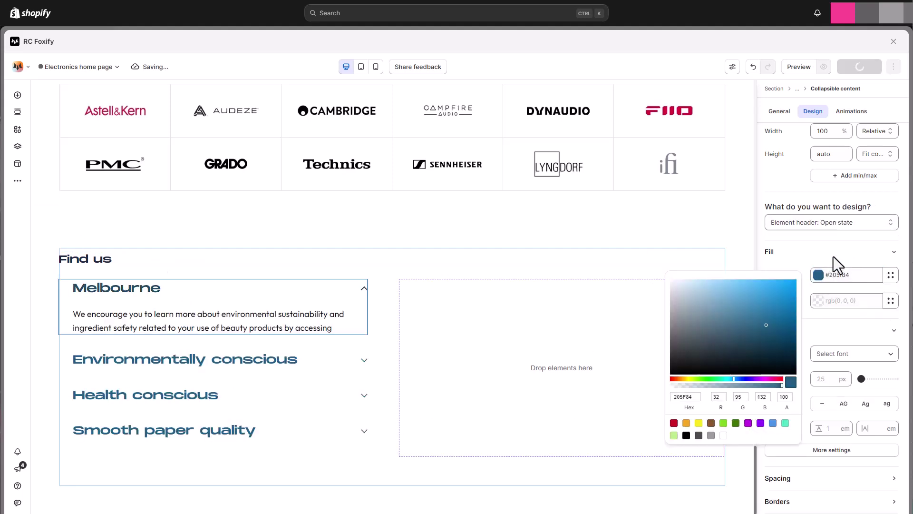
pyautogui.click(230, 297)
# Enter the store address in the Melbourne body text and set it to Poppins Light
pyautogui.doubleClick(172, 324)
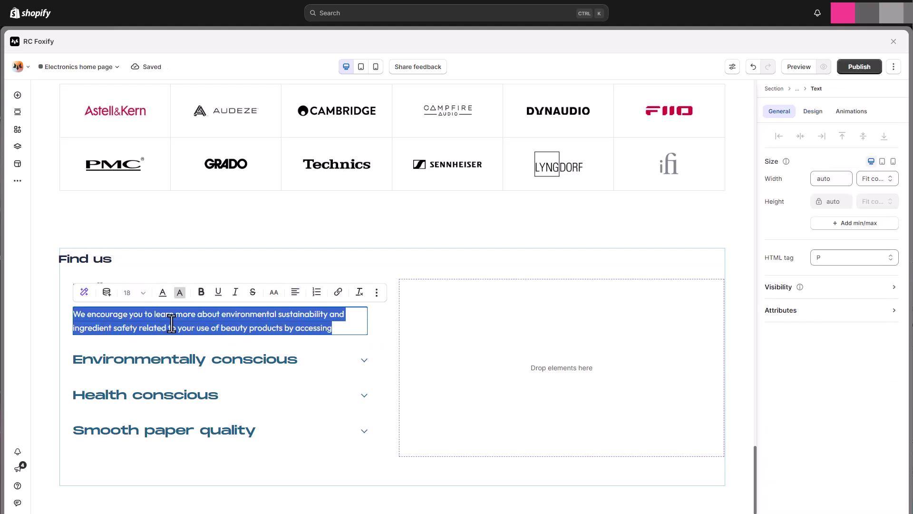
pyautogui.write('453 Church Street')
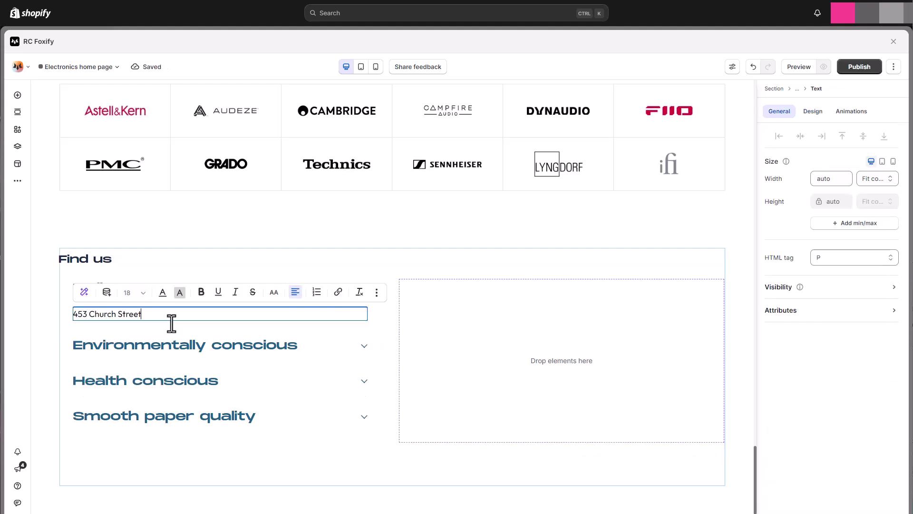
pyautogui.click(816, 110)
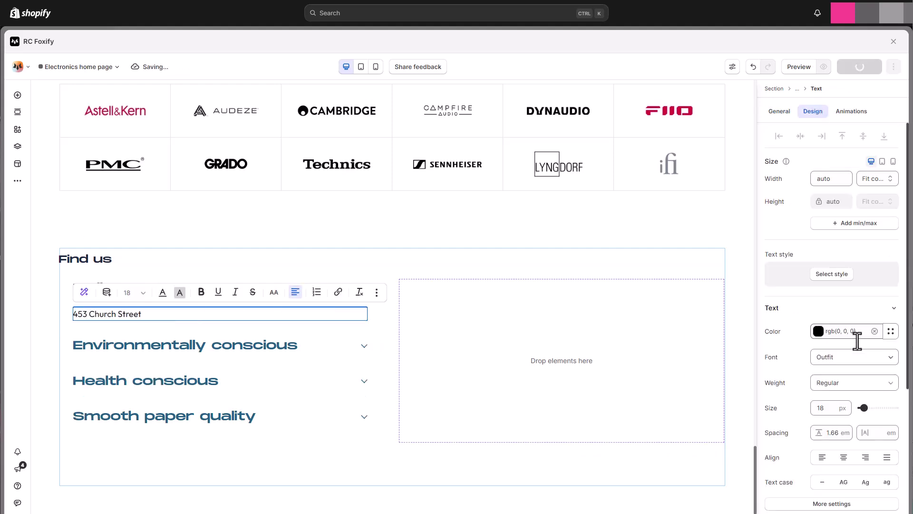
pyautogui.click(854, 356)
pyautogui.click(828, 161)
pyautogui.click(851, 382)
pyautogui.click(823, 259)
pyautogui.click(841, 432)
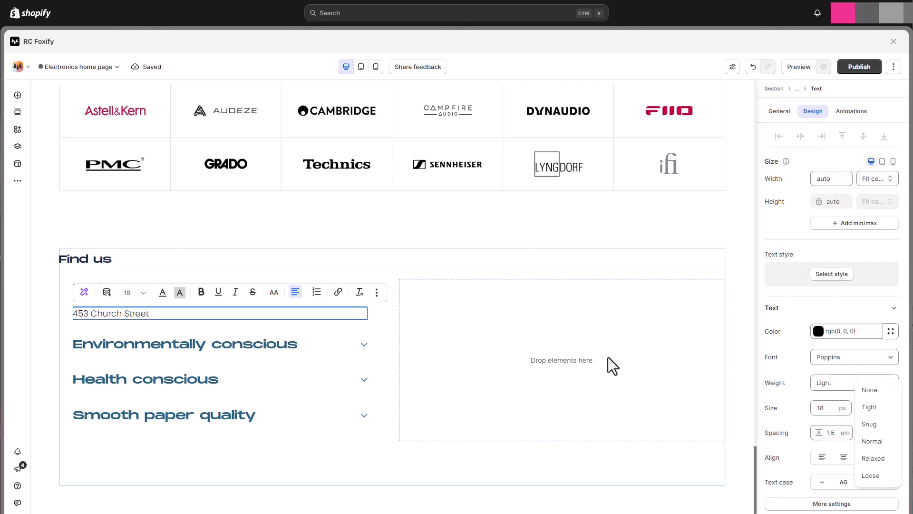
# Try duplicating the address into three lines stacked with 0 spacing, then undo it
pyautogui.click(391, 287)
pyautogui.click(428, 112)
pyautogui.click(388, 309)
pyautogui.click(118, 357)
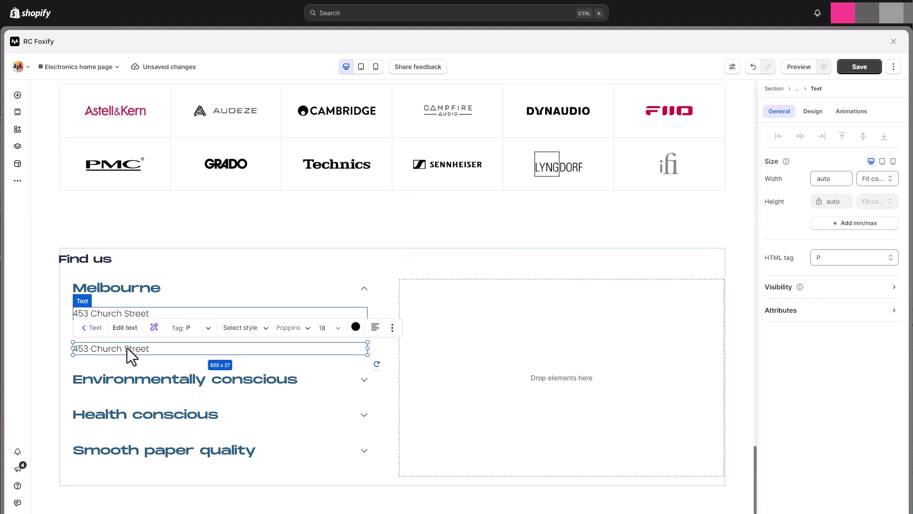
pyautogui.hotkey('ctrl', 'd')
pyautogui.click(133, 328)
pyautogui.keyDown('shift'); pyautogui.click(118, 315); pyautogui.keyUp('shift')
pyautogui.hotkey('ctrl', 'g')
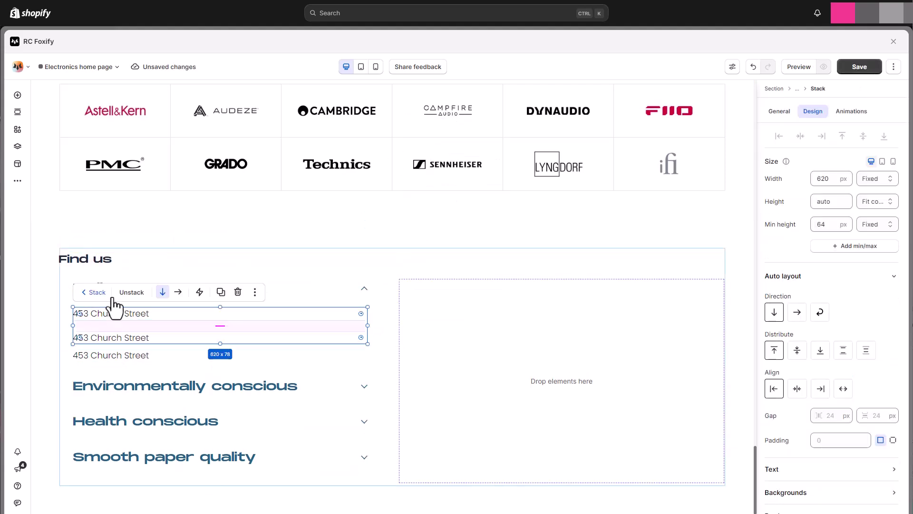
pyautogui.click(112, 352)
pyautogui.moveTo(112, 352); pyautogui.dragTo(196, 345)
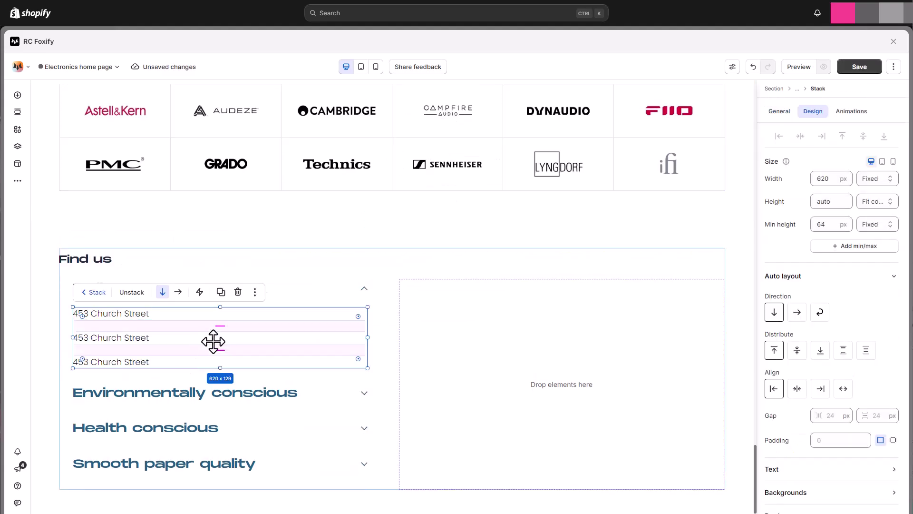
pyautogui.click(877, 417)
pyautogui.write('0')
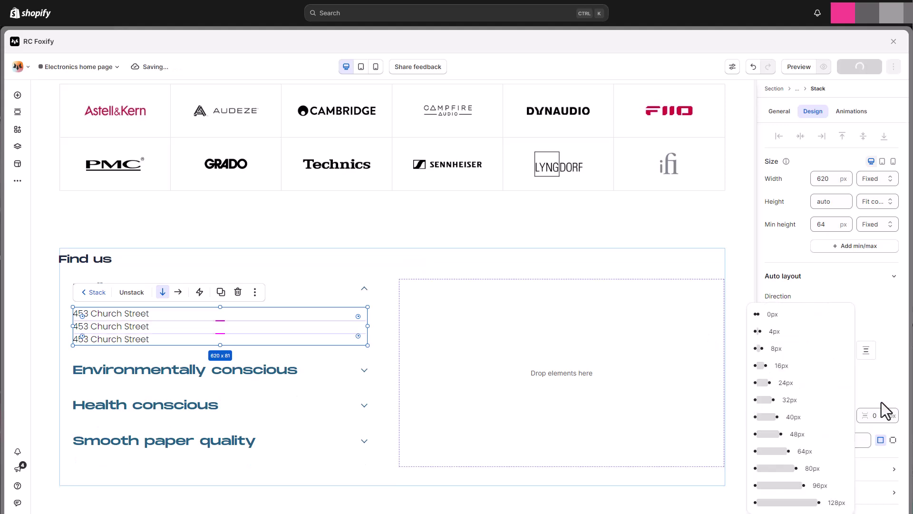
pyautogui.hotkey('ctrl', 'z')
pyautogui.hotkey('ctrl', 'z')
pyautogui.hotkey('ctrl', 'z')
# Drop a new stack into the Melbourne block, place a button inside it, and save
pyautogui.click(17, 92)
pyautogui.moveTo(153, 228); pyautogui.dragTo(234, 297)
pyautogui.scroll(-2, 223, 298)
pyautogui.hotkey('ctrl', 's')
pyautogui.click(18, 93)
pyautogui.moveTo(253, 133); pyautogui.dragTo(123, 292)
pyautogui.hotkey('ctrl', 's')
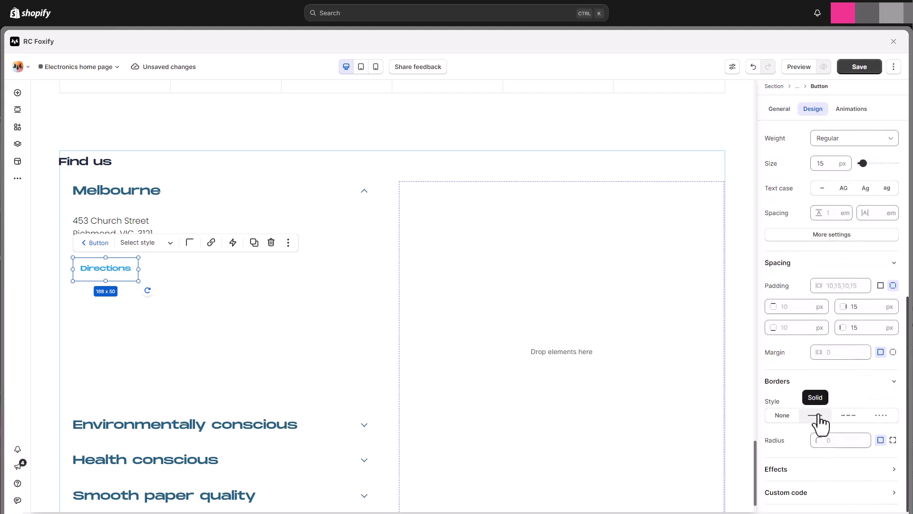
# Give the Directions button a #15a5e7 border 2 px thick, adjust its corner rounding, and save
pyautogui.click(841, 441)
pyautogui.write('#15a5e7')
pyautogui.click(836, 466)
pyautogui.write('2')
pyautogui.click(838, 490)
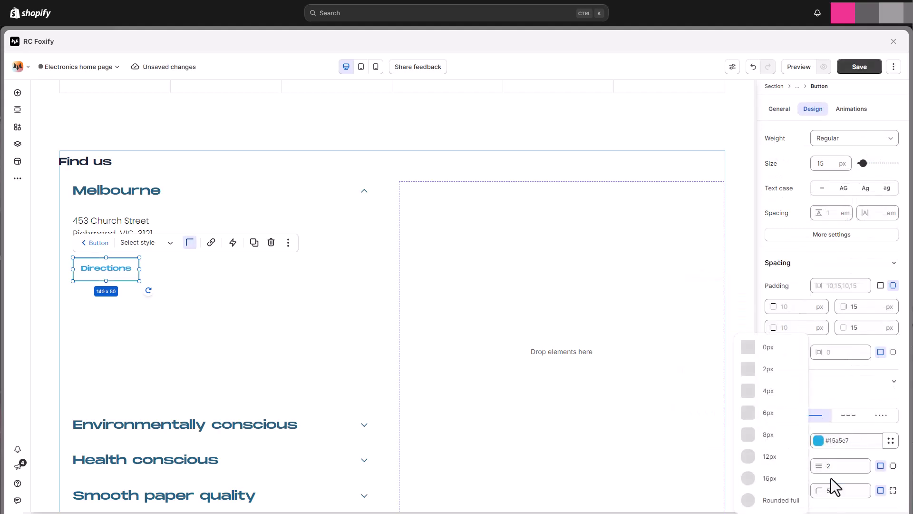
pyautogui.hotkey('ctrl', 's')
# Remove the button stack's minimum height and make its width 100% relative
pyautogui.click(198, 272)
pyautogui.click(778, 109)
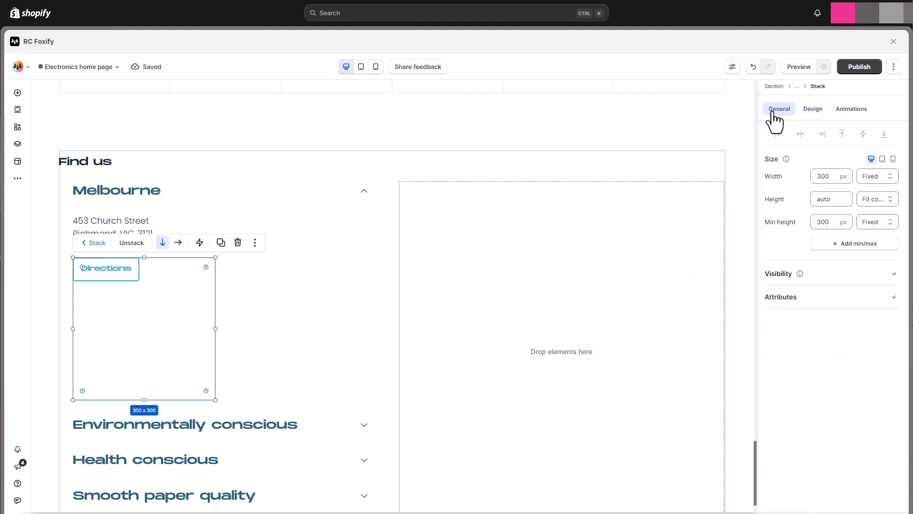
pyautogui.press('Return')
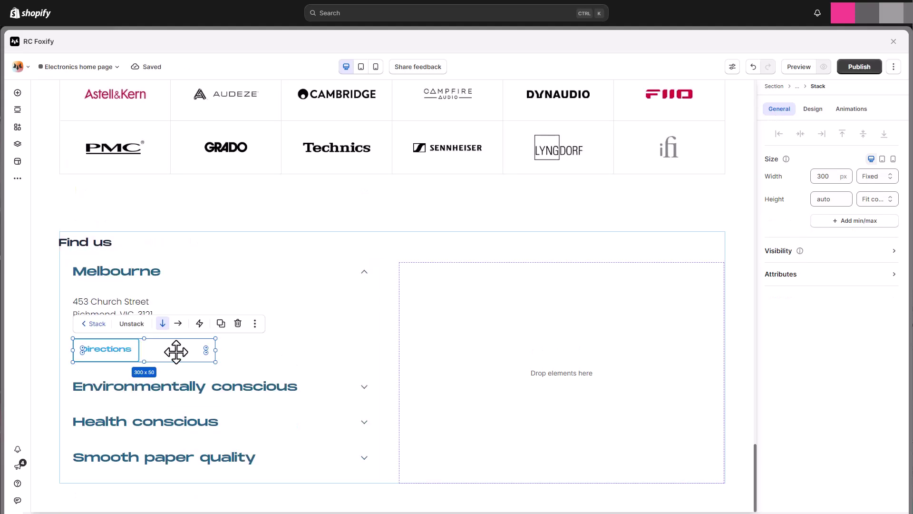
pyautogui.click(878, 176)
pyautogui.click(881, 199)
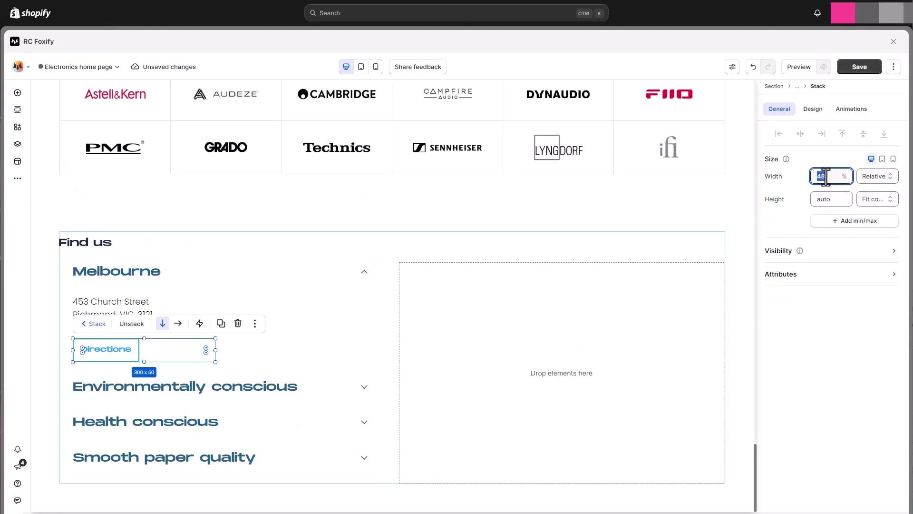
pyautogui.write('100')
# Duplicate the Directions button, lay both side by side, and relabel the copy 'Find out more'
pyautogui.click(107, 352)
pyautogui.click(289, 324)
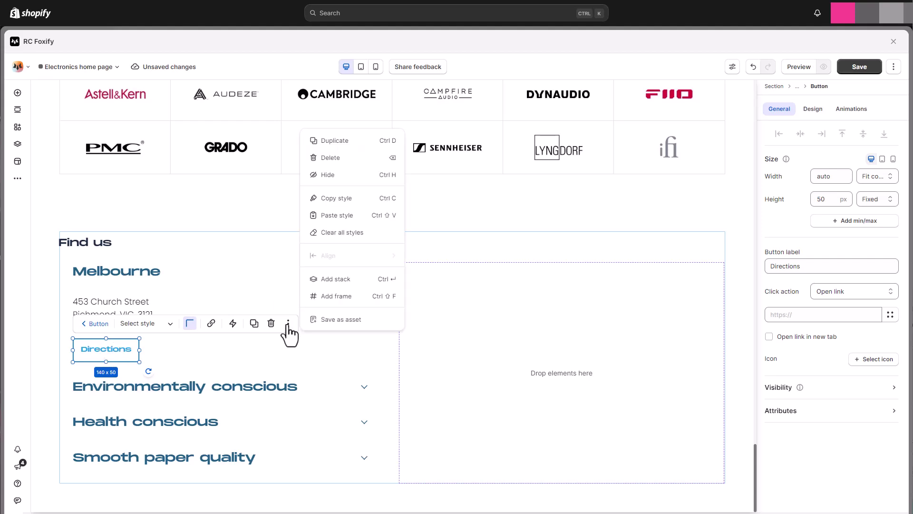
pyautogui.click(335, 141)
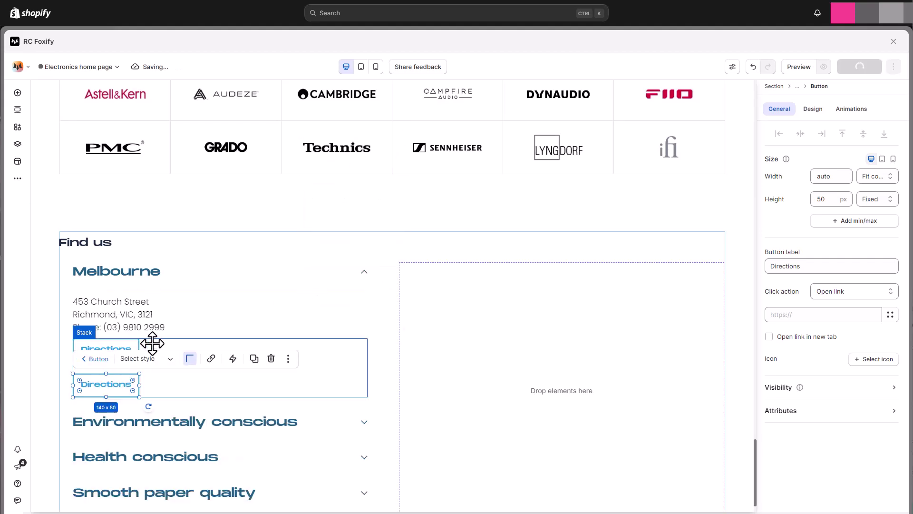
pyautogui.click(178, 323)
pyautogui.click(185, 350)
pyautogui.doubleClick(822, 266)
pyautogui.write('Find out more')
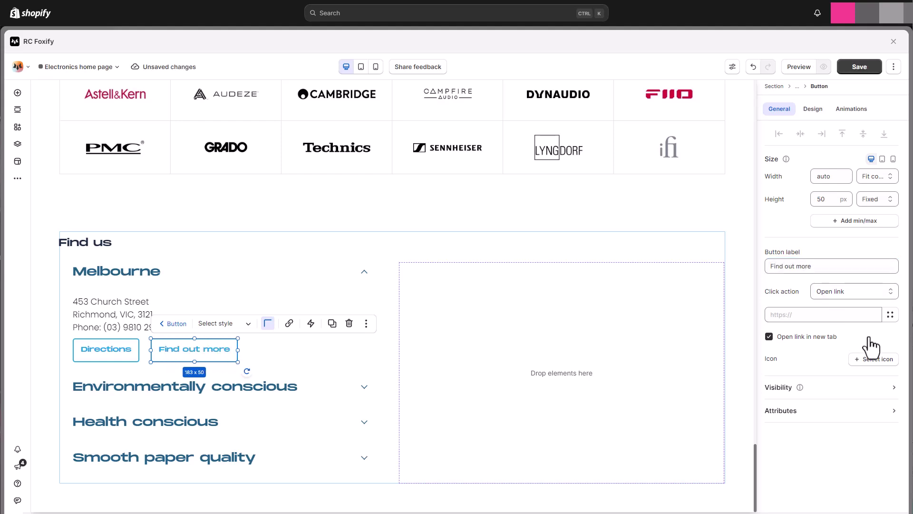
# Set the parent stack's gap to 22 and switch to per-side padding for the bottom
pyautogui.click(273, 345)
pyautogui.press('Escape')
pyautogui.click(877, 412)
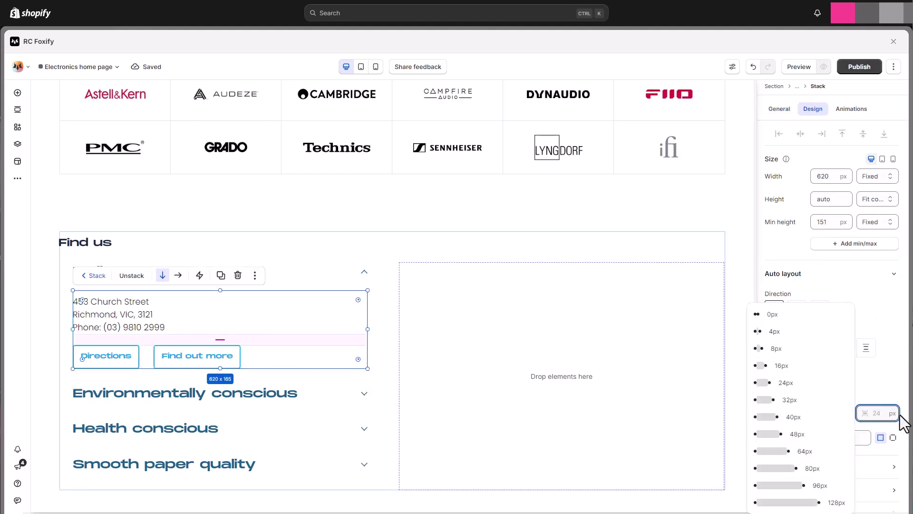
pyautogui.write('22')
pyautogui.click(893, 437)
pyautogui.click(808, 484)
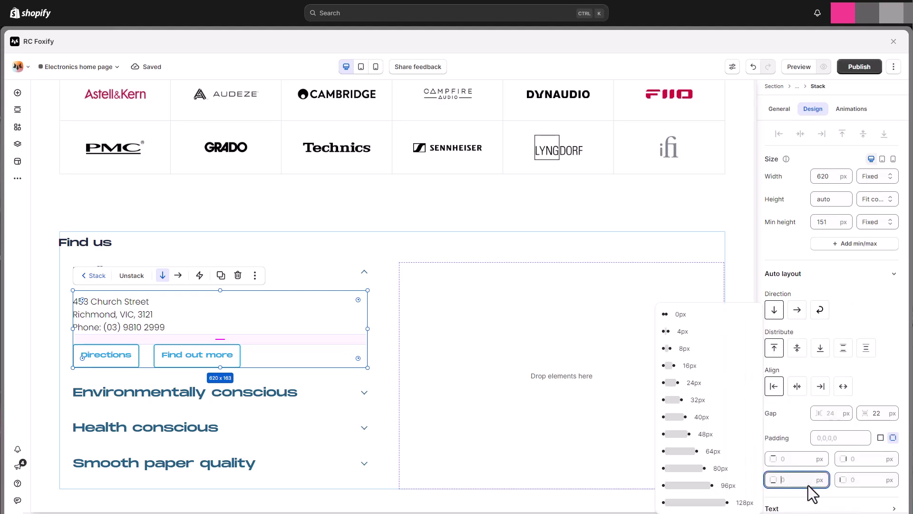
# Set the stack's bottom padding to 30 and select the Melbourne collapsible
pyautogui.write('30')
pyautogui.click(871, 386)
pyautogui.click(378, 277)
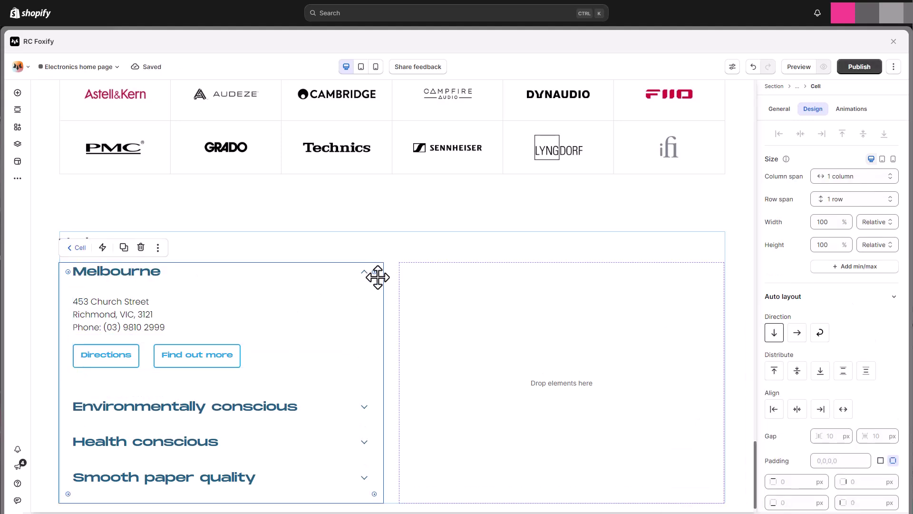
pyautogui.click(339, 285)
# Duplicate the Melbourne item, retitle the copy, edit its address line, and adjust the column gap
pyautogui.click(880, 290)
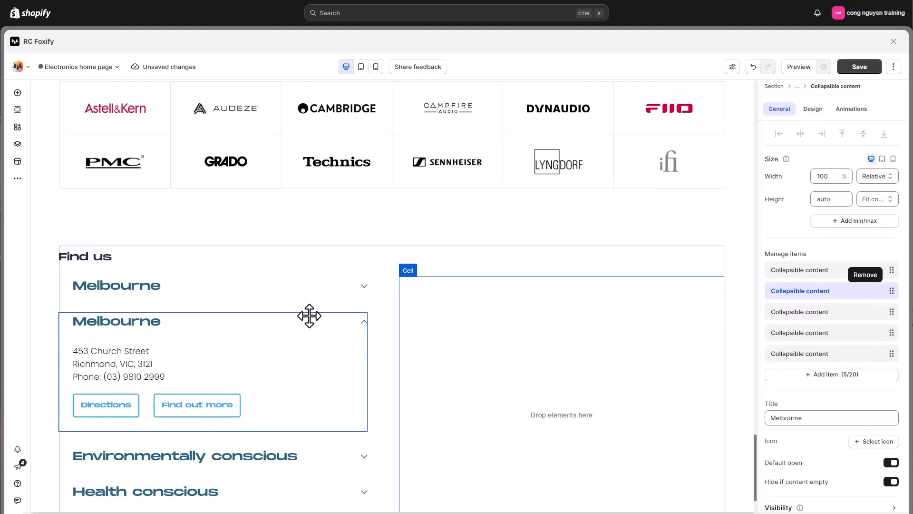
pyautogui.tripleClick(818, 418)
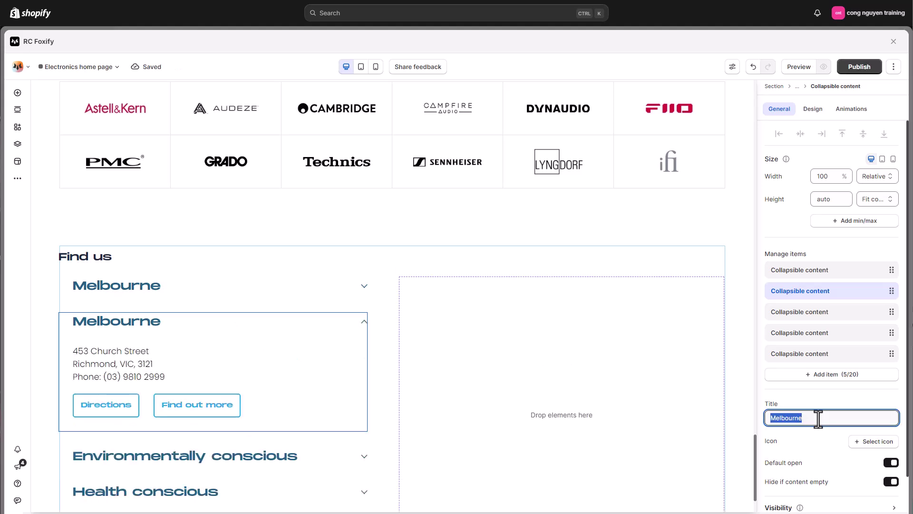
pyautogui.click(126, 351)
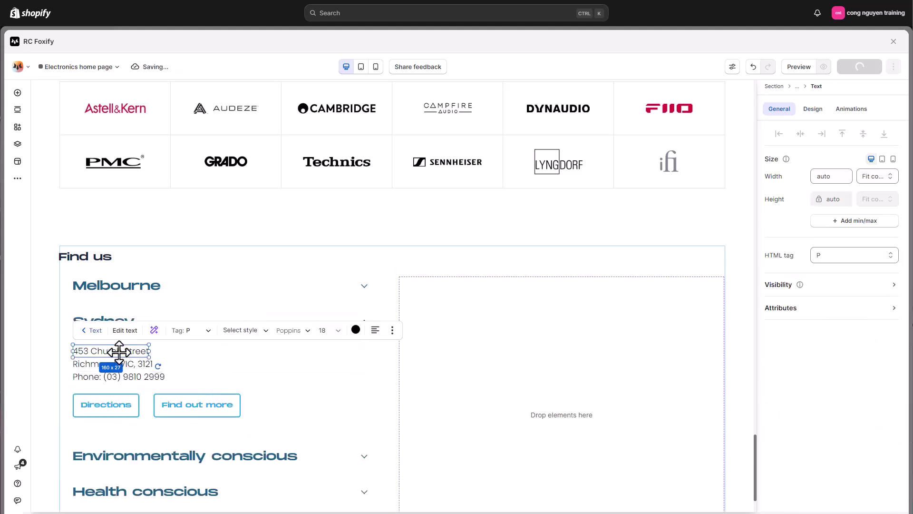
pyautogui.tripleClick(127, 351)
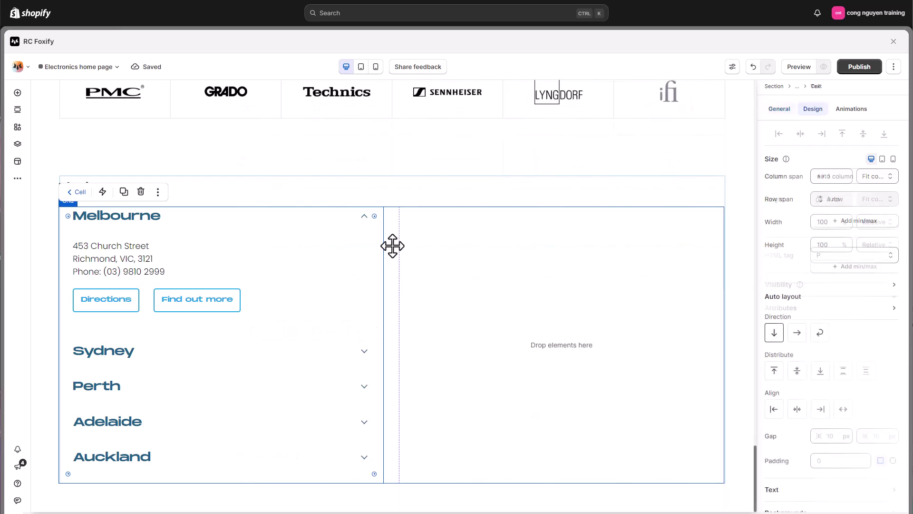
pyautogui.click(391, 244)
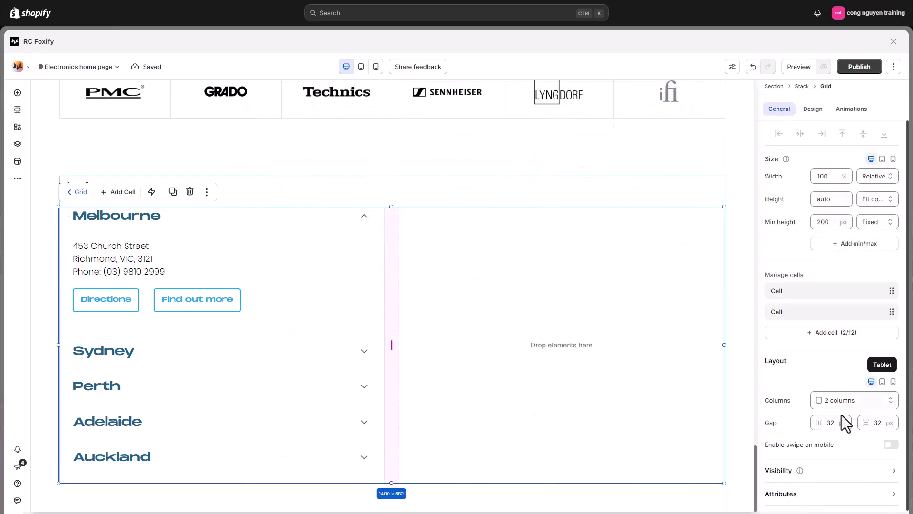
pyautogui.click(830, 423)
# Add a Google map to the right cell with Fit content width and 100% relative height
pyautogui.click(558, 341)
pyautogui.click(17, 92)
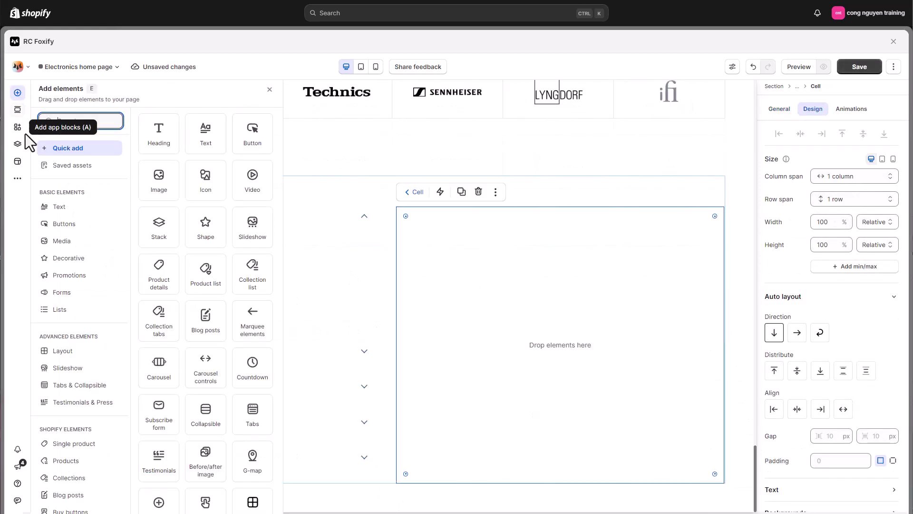
pyautogui.moveTo(253, 407); pyautogui.dragTo(554, 300)
pyautogui.click(878, 176)
pyautogui.click(880, 213)
pyautogui.click(879, 200)
pyautogui.click(880, 212)
pyautogui.click(877, 199)
pyautogui.click(880, 224)
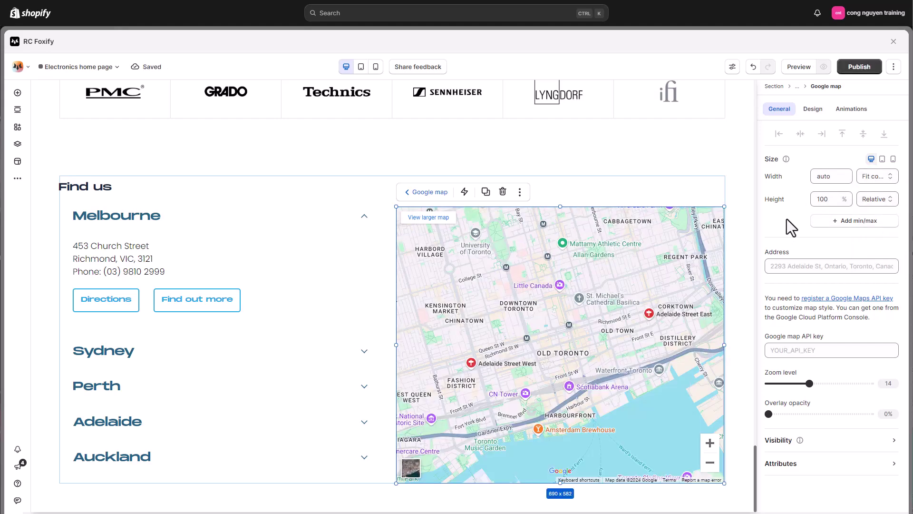
# Give the Find us grid a fixed height of 675 px
pyautogui.click(387, 220)
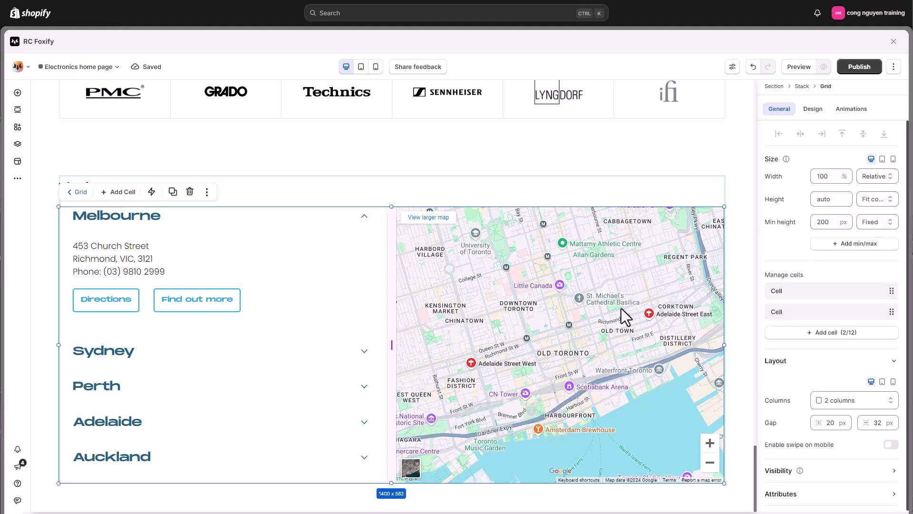
pyautogui.click(257, 459)
pyautogui.click(278, 361)
pyautogui.click(388, 214)
pyautogui.scroll(1, 559, 181)
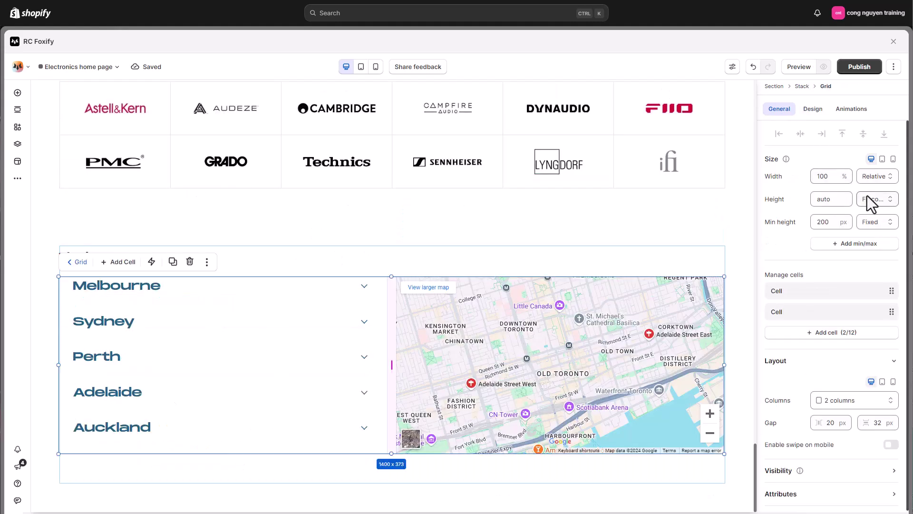
pyautogui.click(867, 199)
pyautogui.click(875, 212)
pyautogui.click(830, 198)
pyautogui.write('675')
pyautogui.press('Return')
# Expand Melbourne again and check the grid's rgb(250, 250, 250) background colour
pyautogui.scroll(-2, 628, 264)
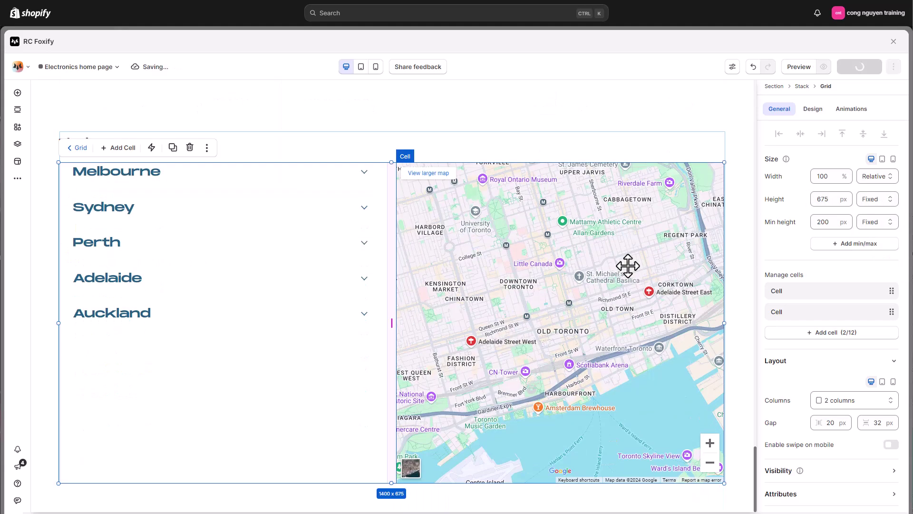
pyautogui.click(318, 190)
pyautogui.click(378, 173)
pyautogui.click(813, 108)
pyautogui.scroll(-3, 821, 261)
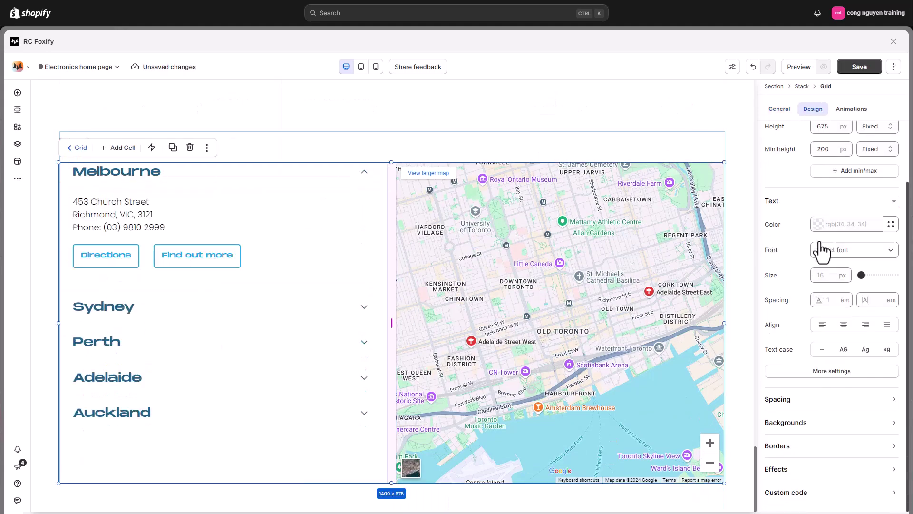
pyautogui.scroll(-3, 851, 333)
pyautogui.click(852, 349)
pyautogui.click(817, 301)
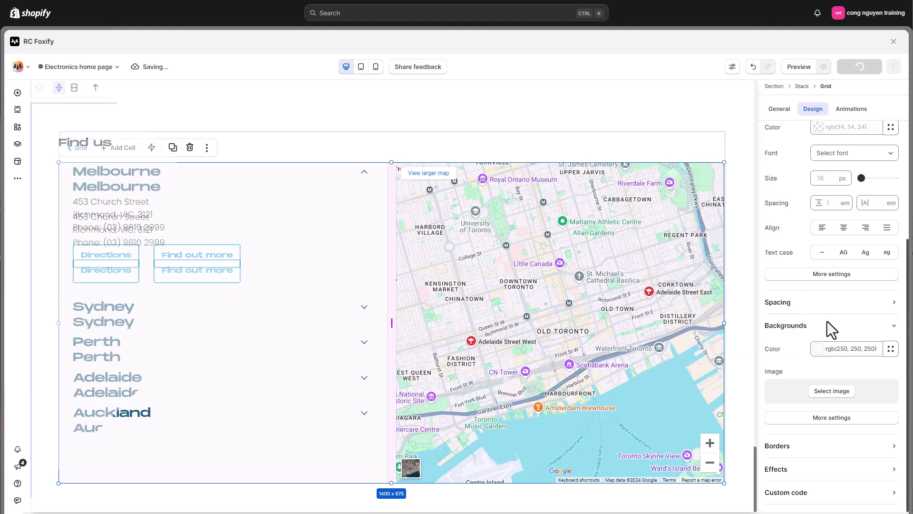
pyautogui.click(732, 119)
pyautogui.scroll(4, 746, 221)
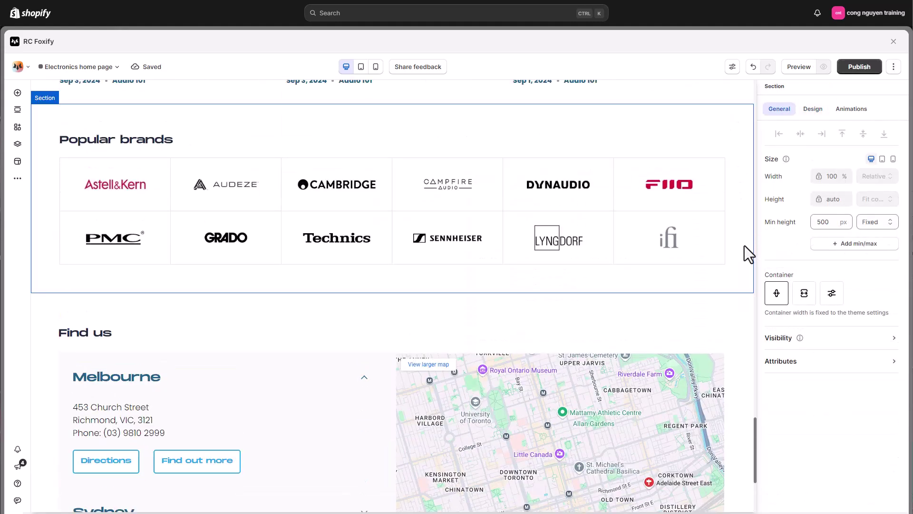
pyautogui.scroll(5, 744, 246)
pyautogui.scroll(8, 744, 247)
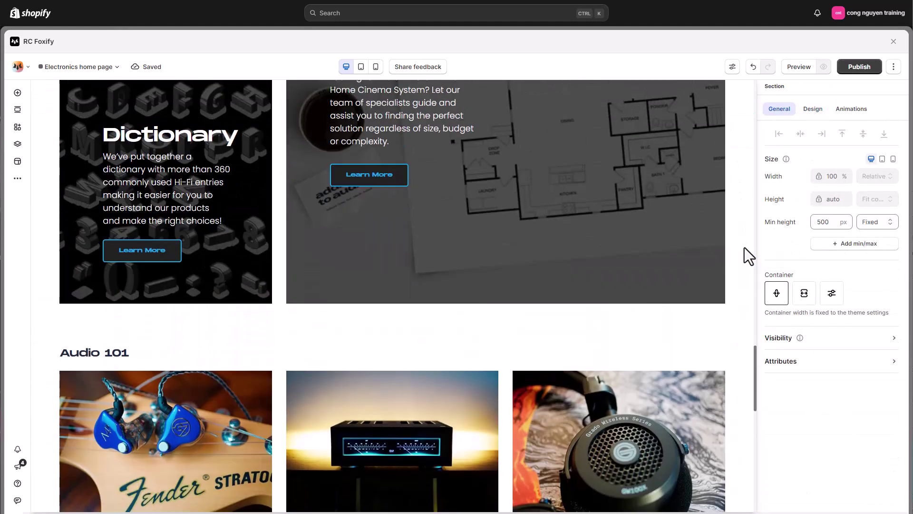
pyautogui.scroll(8, 744, 248)
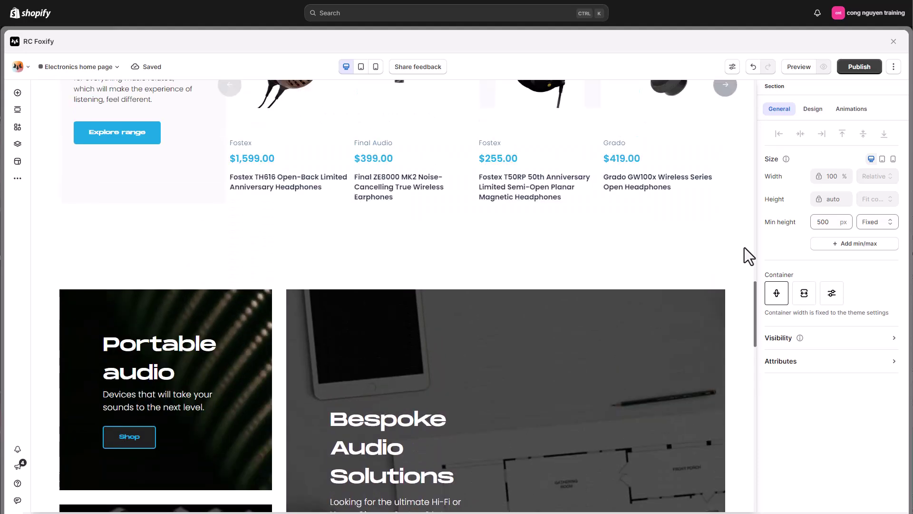
pyautogui.scroll(7, 744, 247)
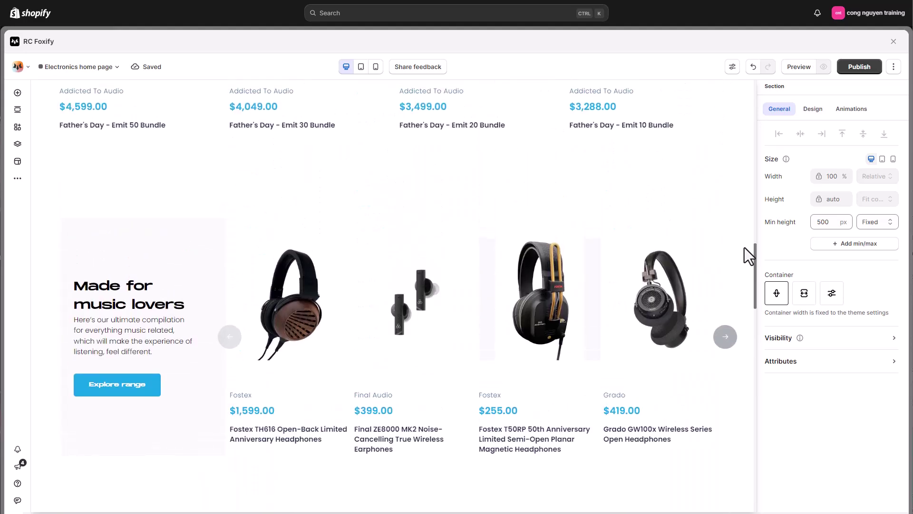
pyautogui.scroll(8, 744, 247)
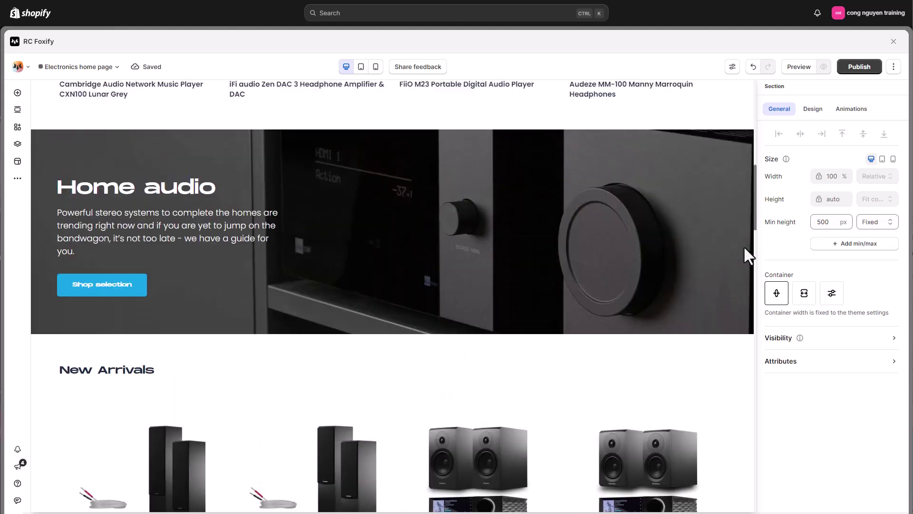
pyautogui.scroll(6, 744, 247)
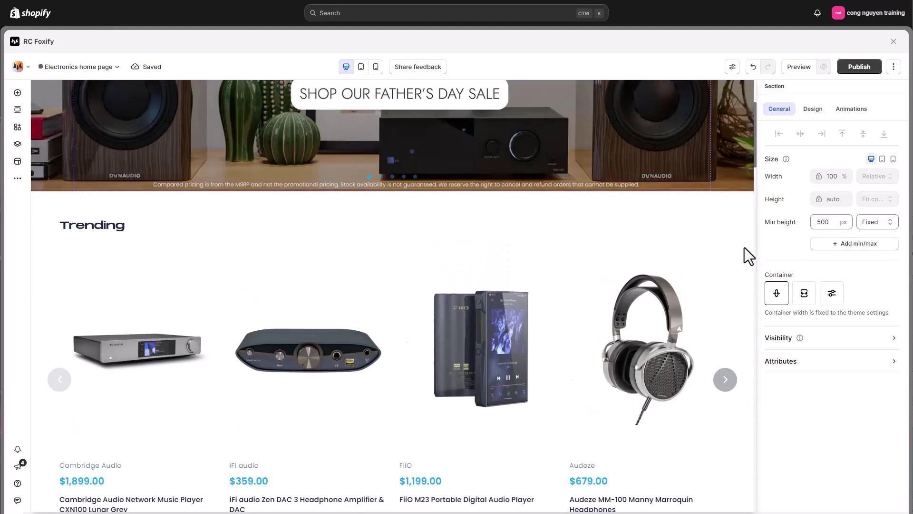